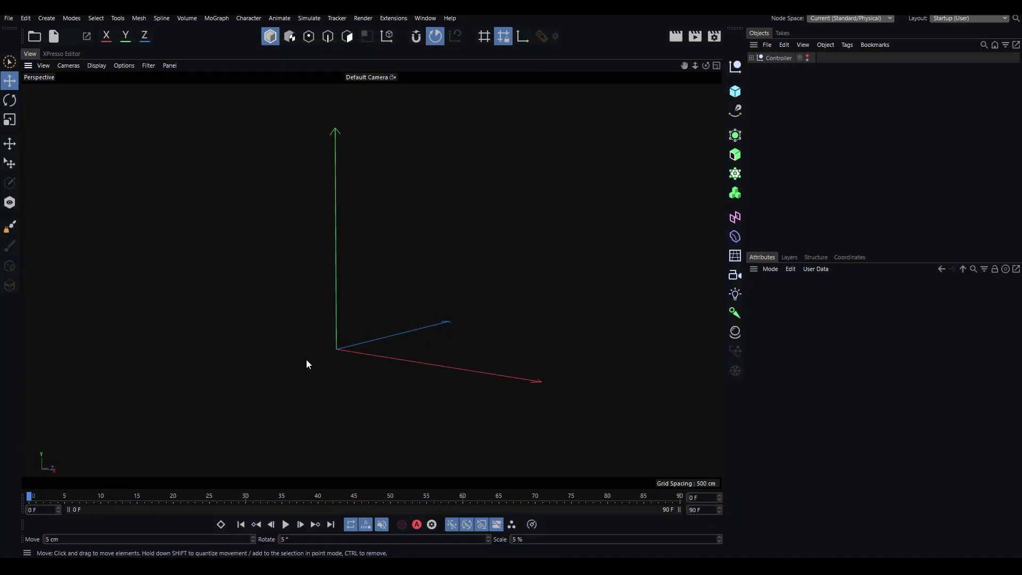
{"action": "middle_click_drag", "start_coordinate": [351, 357], "coordinate": [375, 322], "text": "alt"}
{"action": "left_click_drag", "start_coordinate": [371, 321], "coordinate": [355, 324], "text": "alt"}
{"action": "scroll", "coordinate": [320, 289], "scroll_direction": "up", "scroll_amount": 2}
{"action": "middle_click_drag", "start_coordinate": [320, 290], "coordinate": [393, 392], "text": "alt"}
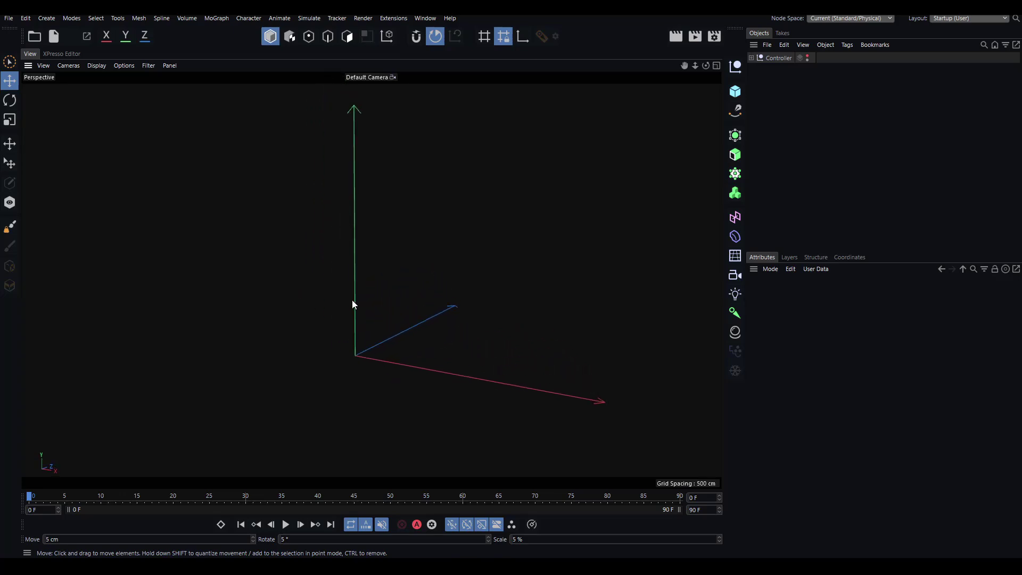
{"action": "middle_click_drag", "start_coordinate": [352, 301], "coordinate": [330, 327], "text": "alt"}
{"action": "left_click_drag", "start_coordinate": [337, 331], "coordinate": [346, 322], "text": "alt"}
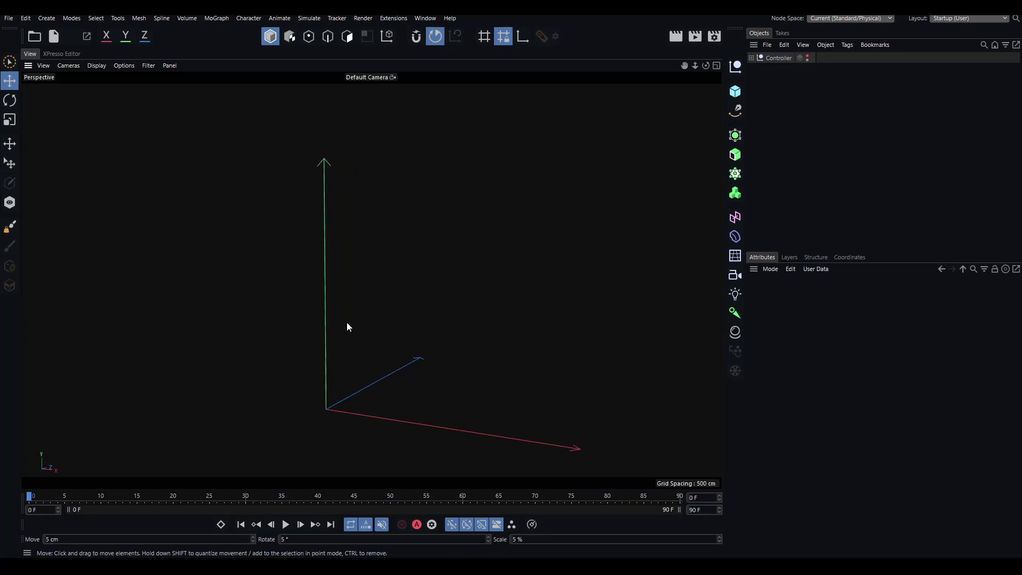
{"action": "middle_click_drag", "start_coordinate": [346, 327], "coordinate": [388, 301], "text": "alt"}
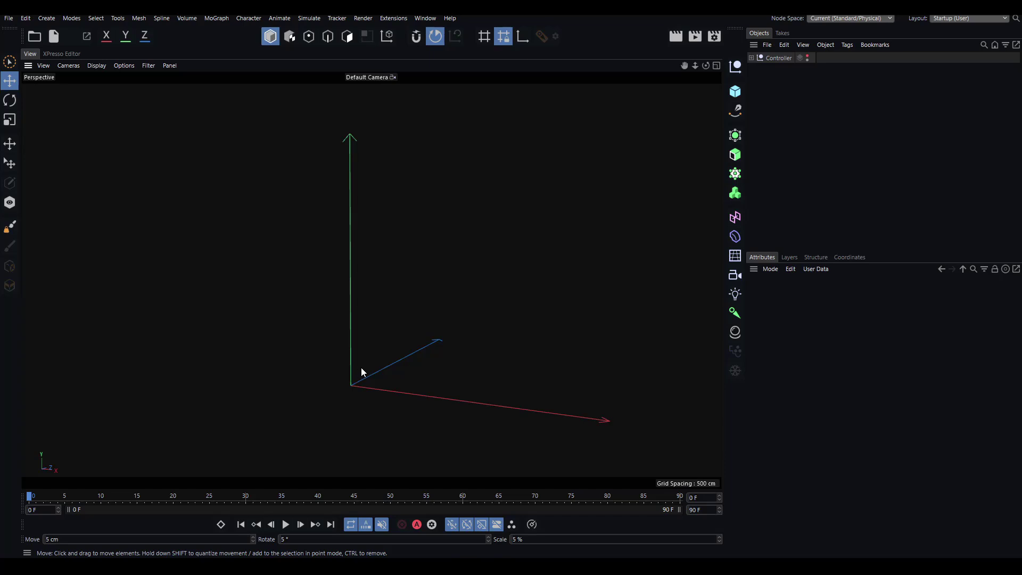
{"action": "middle_click_drag", "start_coordinate": [350, 385], "coordinate": [347, 333], "text": "alt"}
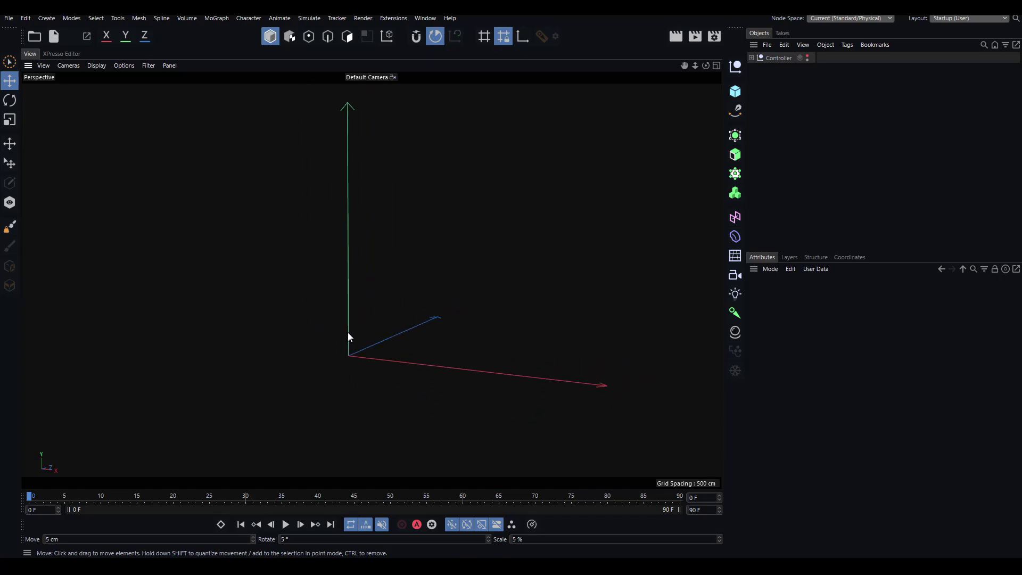
{"action": "left_click_drag", "start_coordinate": [347, 334], "coordinate": [318, 287], "text": "alt"}
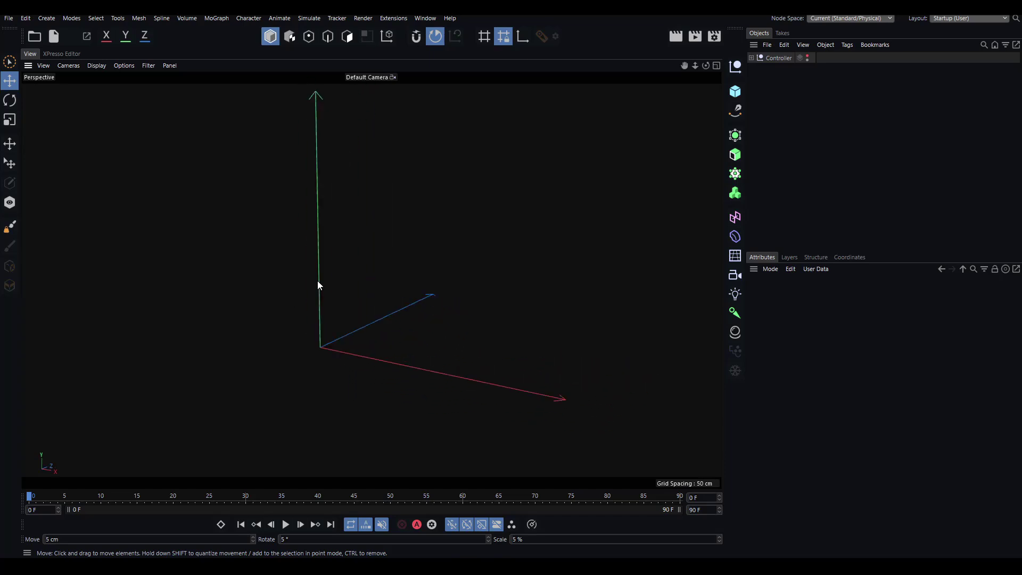
Turn off quantizing.
{"action": "left_click", "coordinate": [435, 37]}
{"action": "left_click_drag", "start_coordinate": [331, 264], "coordinate": [337, 243], "text": "alt"}
{"action": "middle_click_drag", "start_coordinate": [311, 262], "coordinate": [343, 228], "text": "alt"}
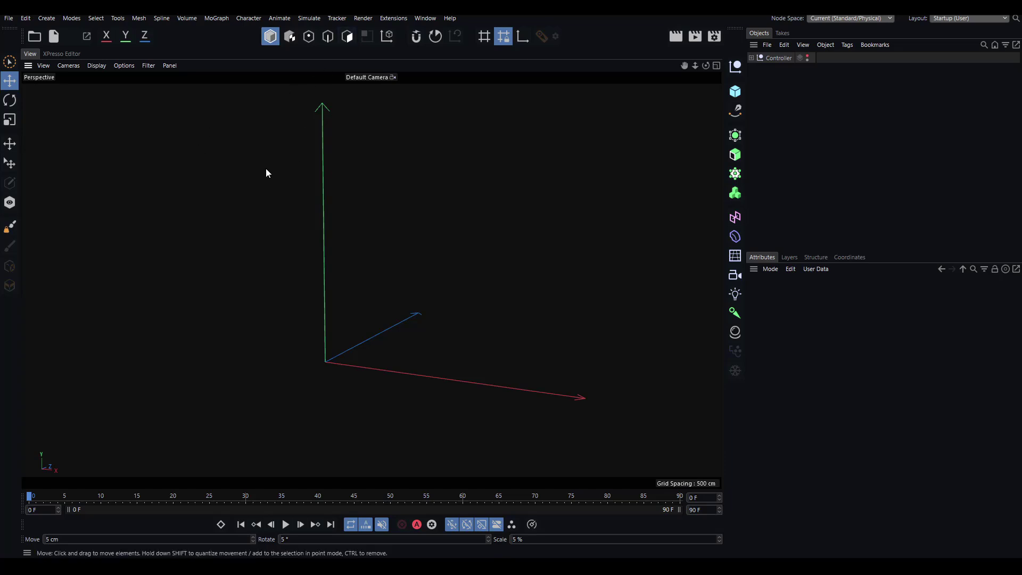
{"action": "left_click_drag", "start_coordinate": [266, 173], "coordinate": [674, 148], "text": "alt"}
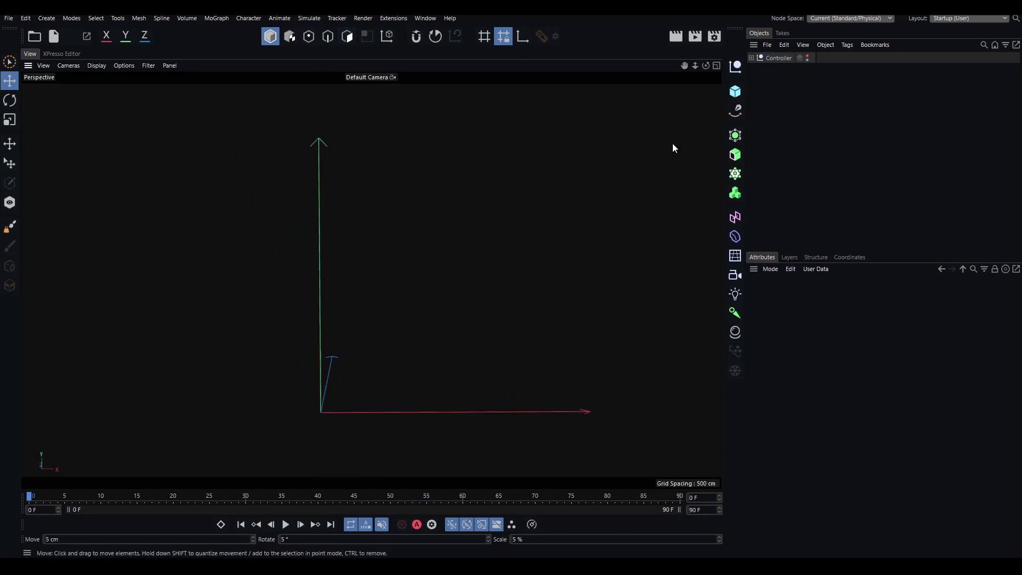
Show the Controller rig in the viewport, frame it, and examine its two panel sets and their green handles.
{"action": "left_click", "coordinate": [807, 55]}
{"action": "key", "text": "h"}
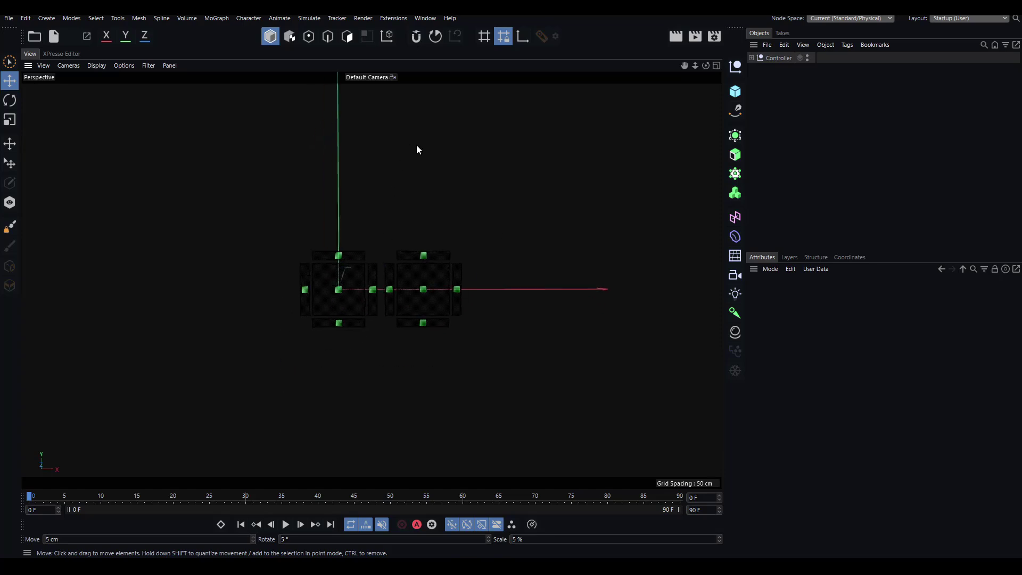
{"action": "right_click_drag", "start_coordinate": [379, 285], "coordinate": [443, 232], "text": "alt"}
{"action": "left_click_drag", "start_coordinate": [369, 256], "coordinate": [392, 251], "text": "alt"}
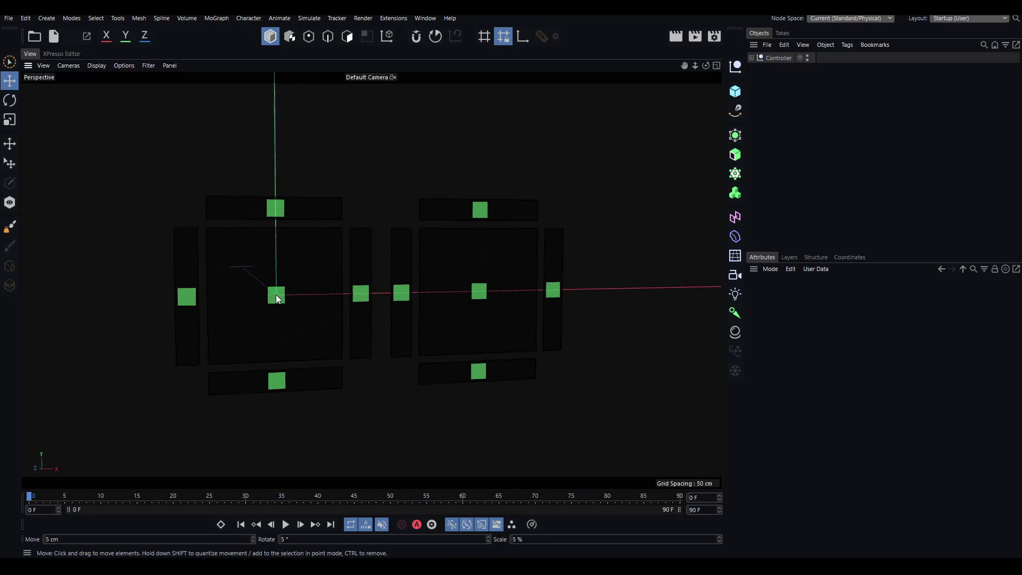
{"action": "left_click_drag", "start_coordinate": [278, 298], "coordinate": [280, 155]}
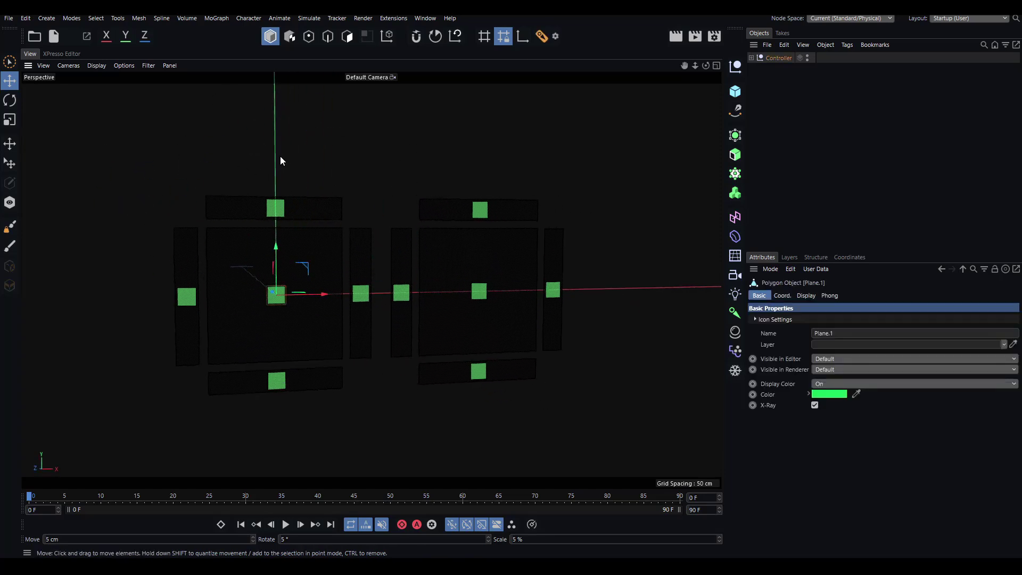
{"action": "left_click", "coordinate": [358, 152]}
{"action": "right_click_drag", "start_coordinate": [384, 151], "coordinate": [372, 169], "text": "alt"}
{"action": "left_click_drag", "start_coordinate": [372, 169], "coordinate": [323, 210], "text": "alt"}
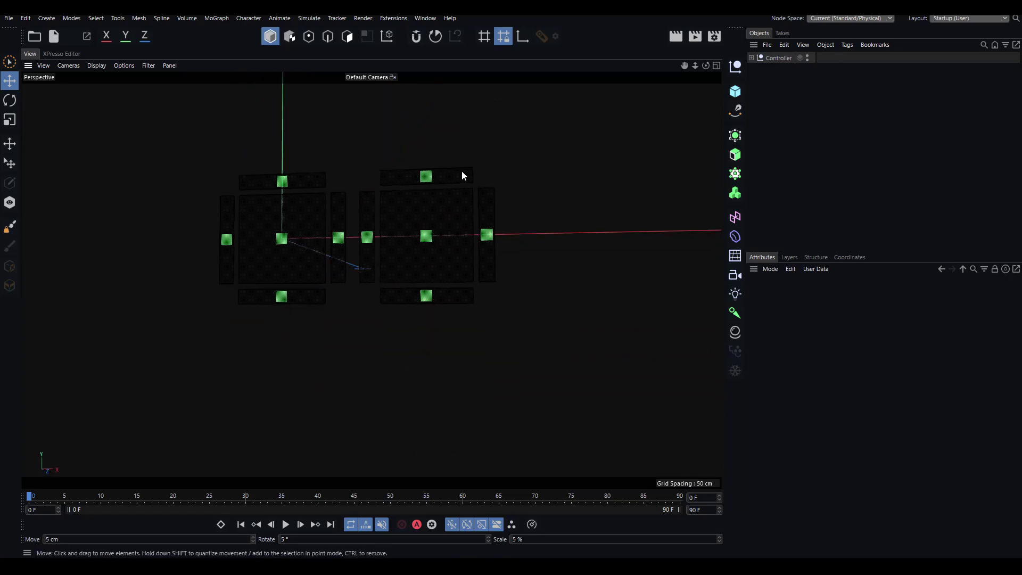
{"action": "left_click_drag", "start_coordinate": [463, 175], "coordinate": [454, 202], "text": "alt"}
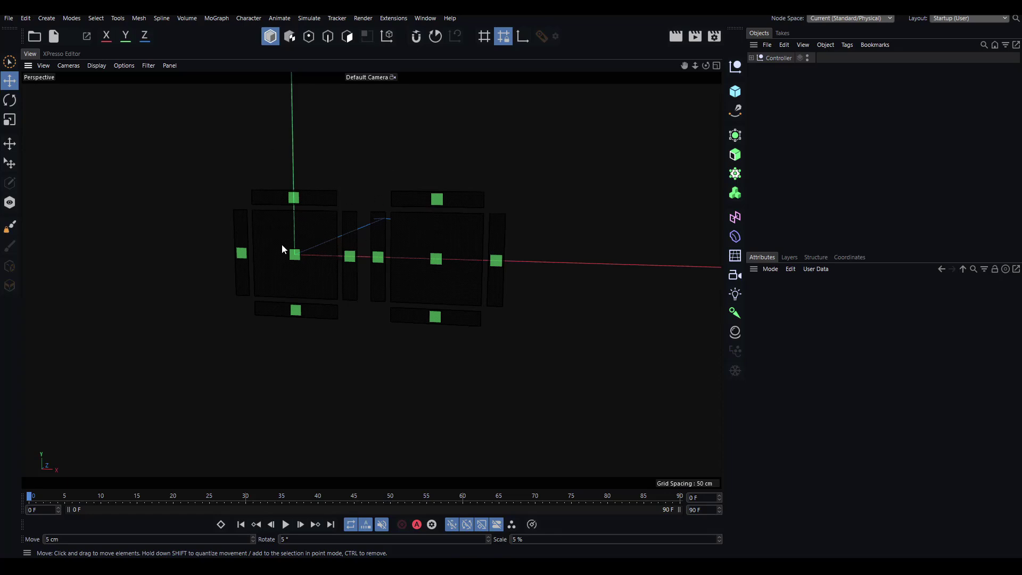
{"action": "left_click_drag", "start_coordinate": [283, 246], "coordinate": [306, 250], "text": "alt"}
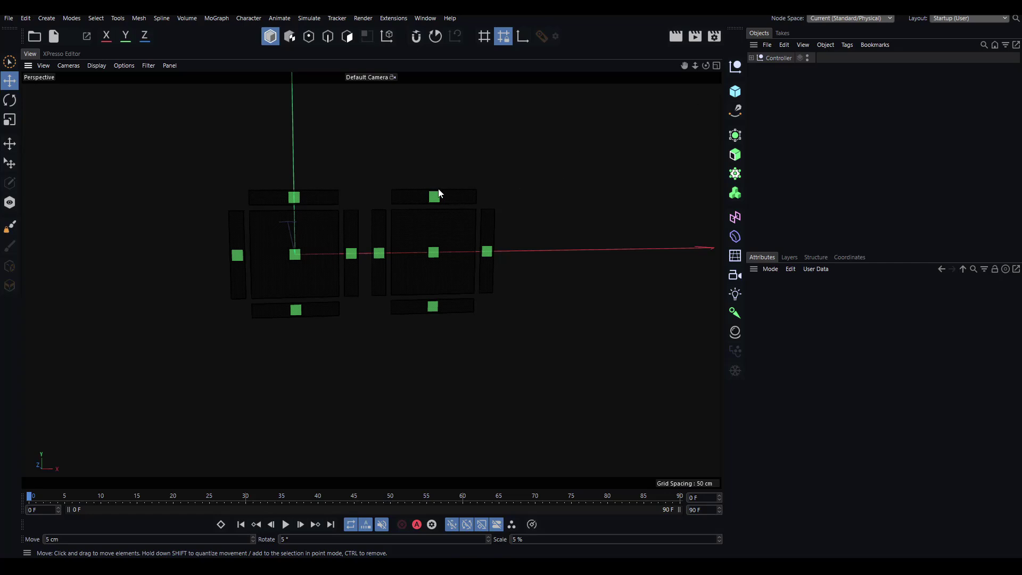
Select the Controller null and examine the whole rig as one selected object.
{"action": "left_click", "coordinate": [779, 57]}
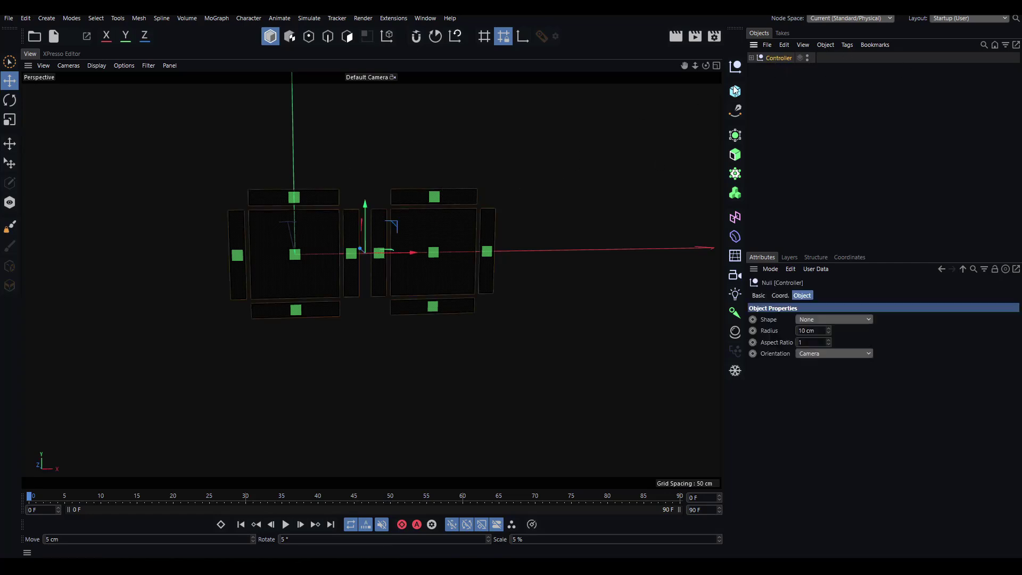
{"action": "left_click_drag", "start_coordinate": [512, 158], "coordinate": [517, 131]}
{"action": "key", "text": "ctrl+z"}
{"action": "middle_click_drag", "start_coordinate": [475, 172], "coordinate": [477, 234], "text": "alt"}
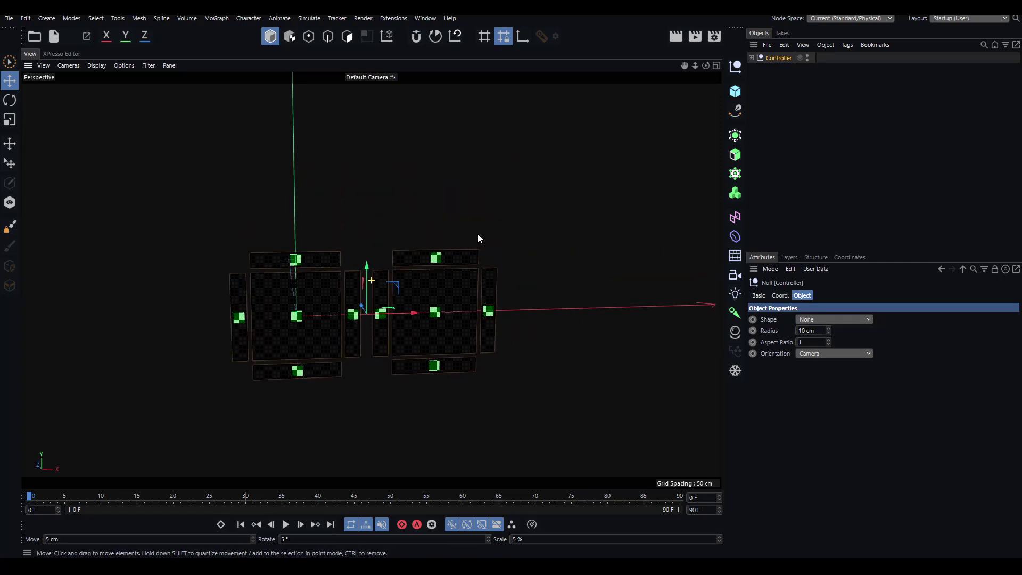
{"action": "left_click_drag", "start_coordinate": [477, 234], "coordinate": [420, 221], "text": "alt"}
{"action": "middle_click_drag", "start_coordinate": [423, 255], "coordinate": [433, 200], "text": "alt"}
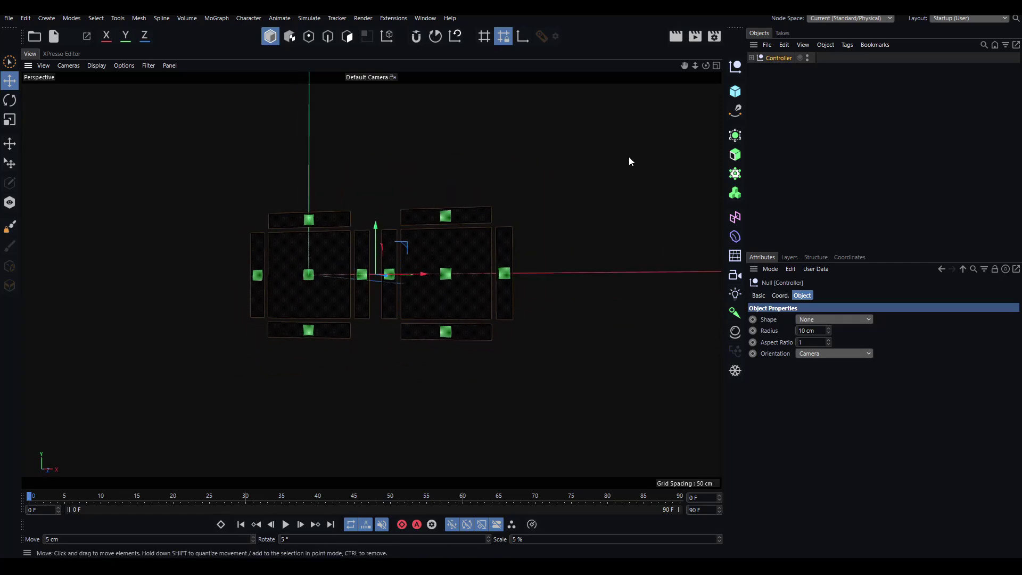
Hide the Controller rig in the viewport and clear the selection.
{"action": "left_click", "coordinate": [807, 56]}
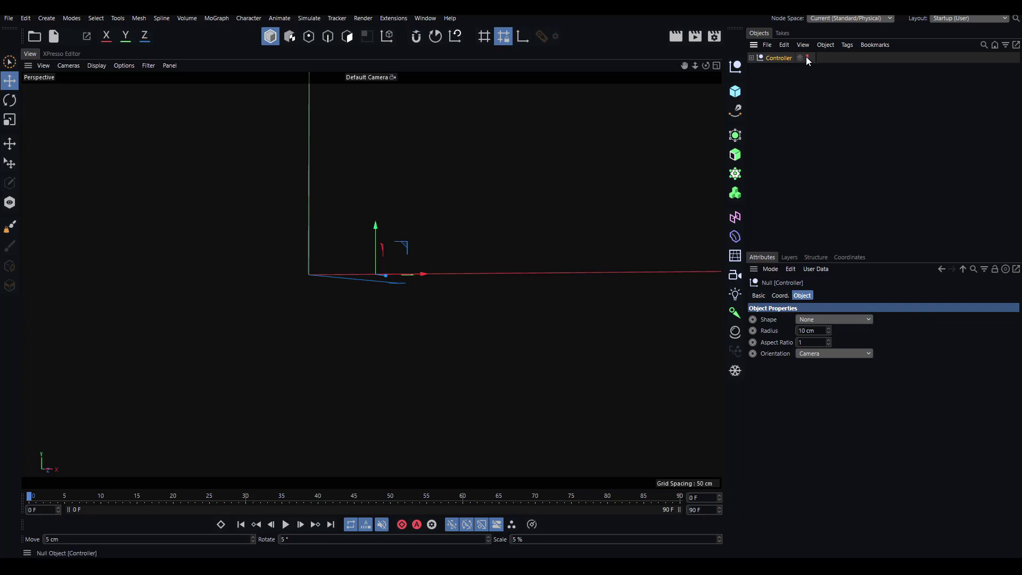
{"action": "left_click", "coordinate": [766, 66]}
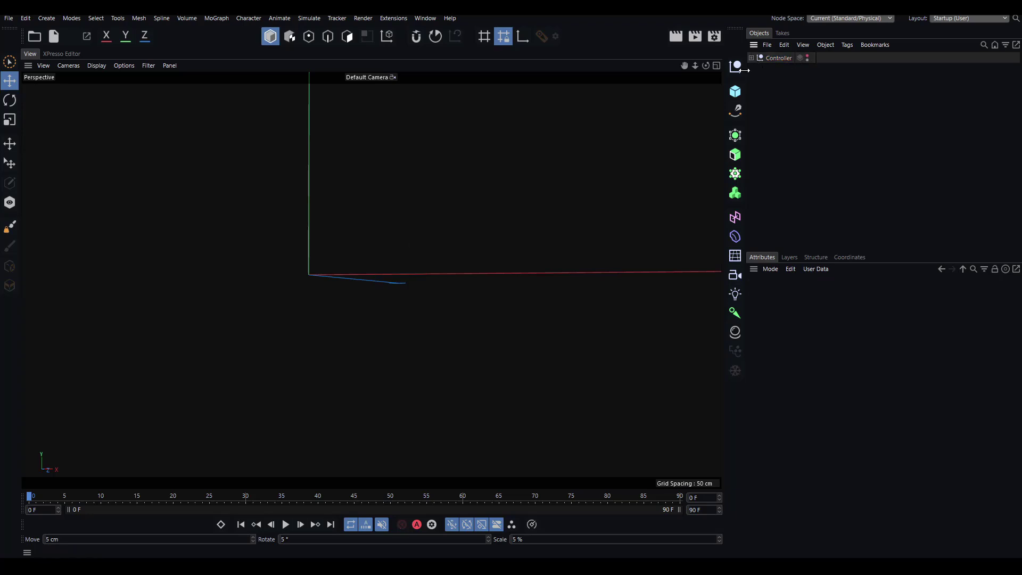
{"action": "mouse_move", "coordinate": [404, 193]}
{"action": "left_mouse_down", "text": "alt"}
{"action": "mouse_move", "coordinate": [422, 167]}
{"action": "mouse_move", "coordinate": [378, 221]}
{"action": "mouse_move", "coordinate": [366, 301]}
{"action": "mouse_move", "coordinate": [380, 289]}
{"action": "mouse_move", "coordinate": [369, 260]}
{"action": "mouse_move", "coordinate": [415, 199]}
{"action": "left_mouse_up", "text": "alt"}
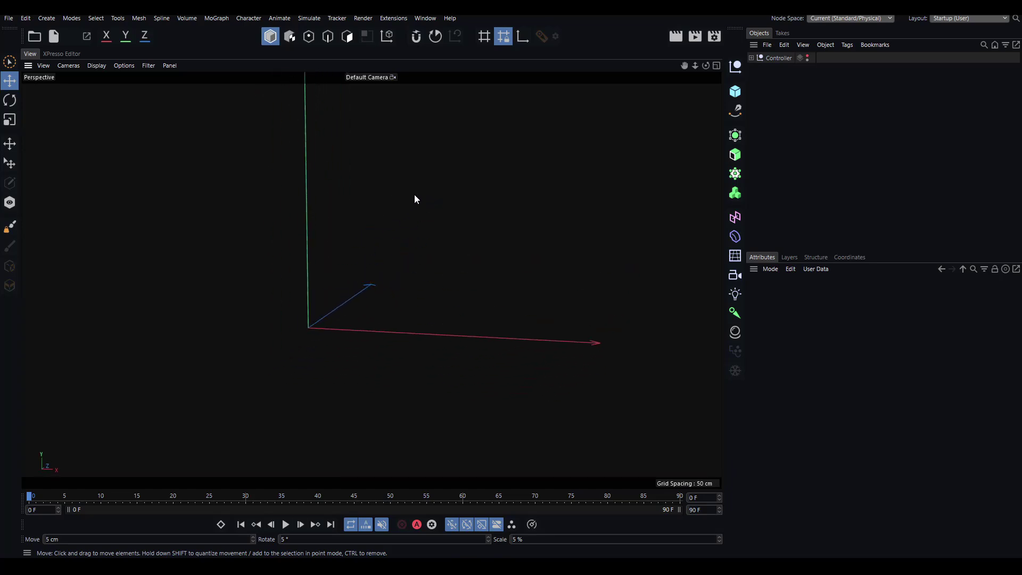
Add a cube at the scene origin and reduce its Z size to about 18 cm.
{"action": "left_click", "coordinate": [736, 94]}
{"action": "middle_click_drag", "start_coordinate": [470, 243], "coordinate": [548, 171], "text": "alt"}
{"action": "left_click_drag", "start_coordinate": [548, 174], "coordinate": [397, 269], "text": "alt"}
{"action": "left_click_drag", "start_coordinate": [464, 265], "coordinate": [325, 261]}
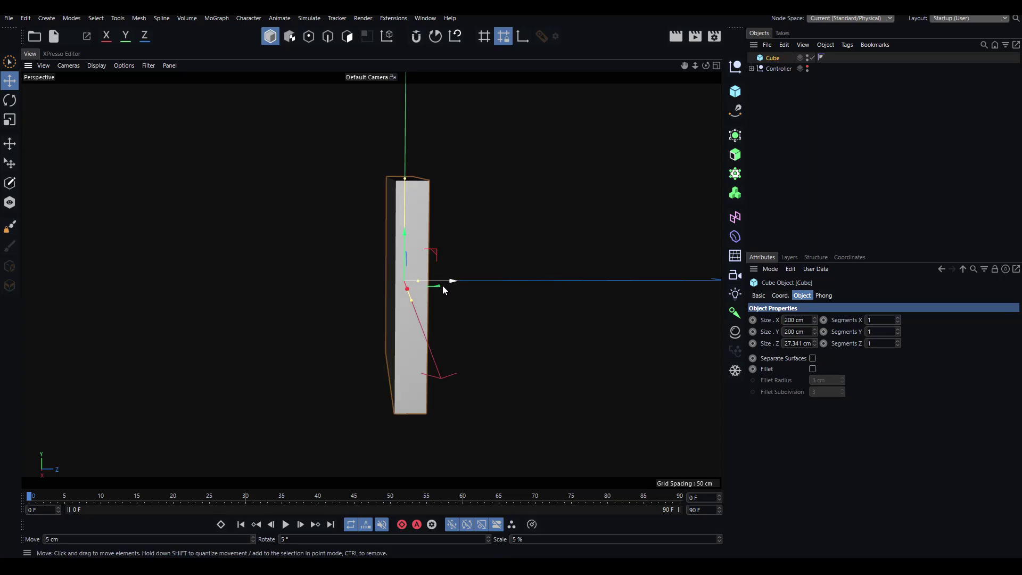
{"action": "left_click_drag", "start_coordinate": [419, 281], "coordinate": [413, 281]}
Reduce the cube's X size to about 33 cm.
{"action": "left_click_drag", "start_coordinate": [349, 258], "coordinate": [488, 257], "text": "alt"}
{"action": "left_click_drag", "start_coordinate": [438, 283], "coordinate": [356, 287]}
{"action": "left_click_drag", "start_coordinate": [356, 285], "coordinate": [353, 285]}
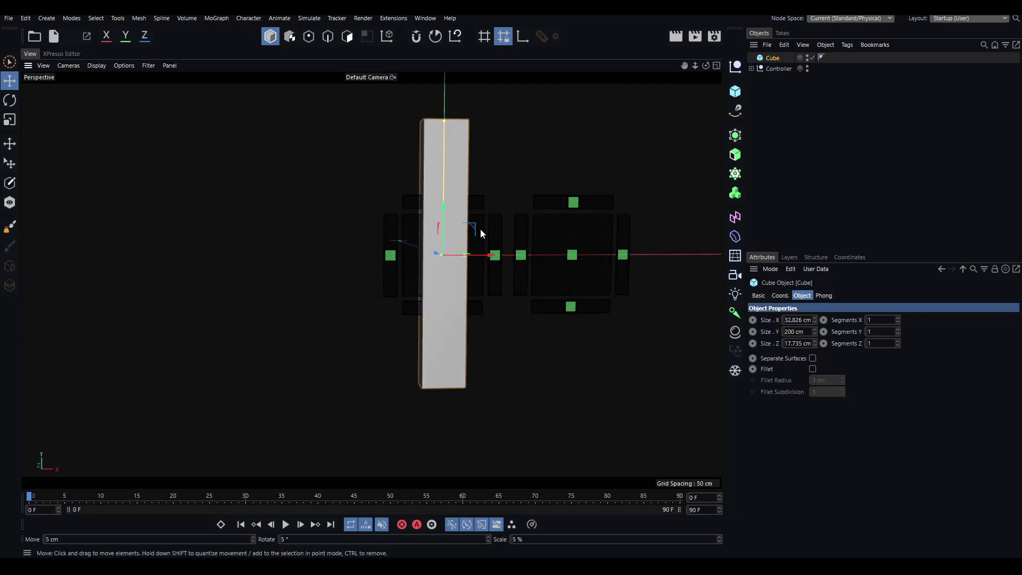
Move the cube along negative X to stand beside the Controller panels and thin its Z size to about 8.4 cm.
{"action": "middle_click_drag", "start_coordinate": [481, 231], "coordinate": [388, 253], "text": "alt"}
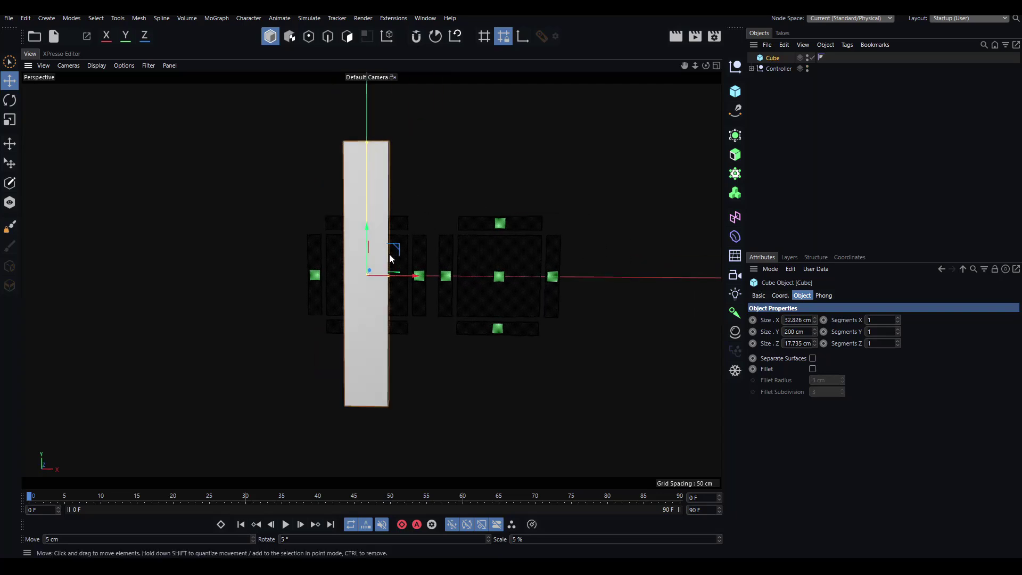
{"action": "left_click_drag", "start_coordinate": [408, 276], "coordinate": [147, 273]}
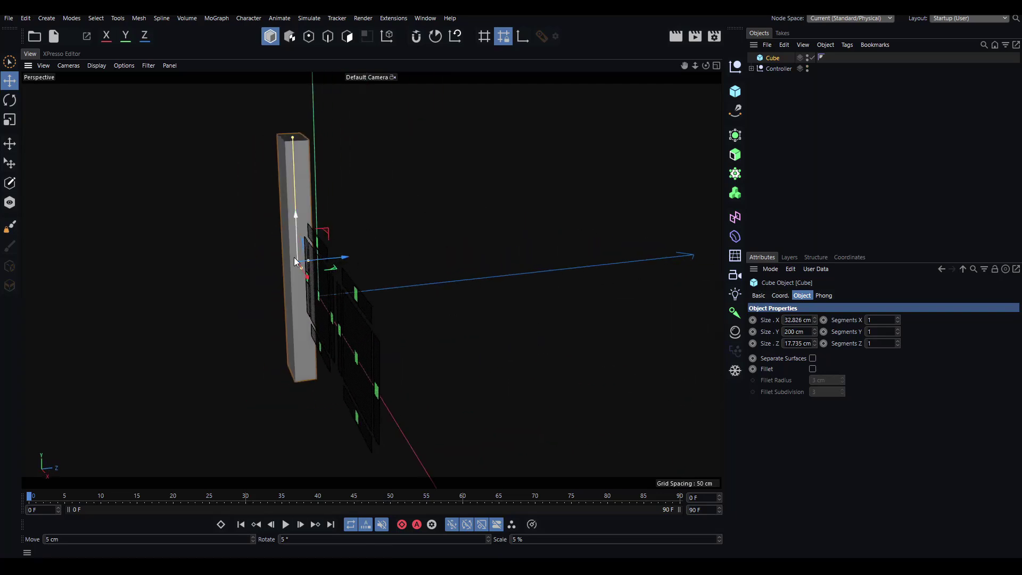
{"action": "left_click_drag", "start_coordinate": [307, 260], "coordinate": [301, 260]}
{"action": "left_click_drag", "start_coordinate": [268, 227], "coordinate": [366, 217], "text": "alt"}
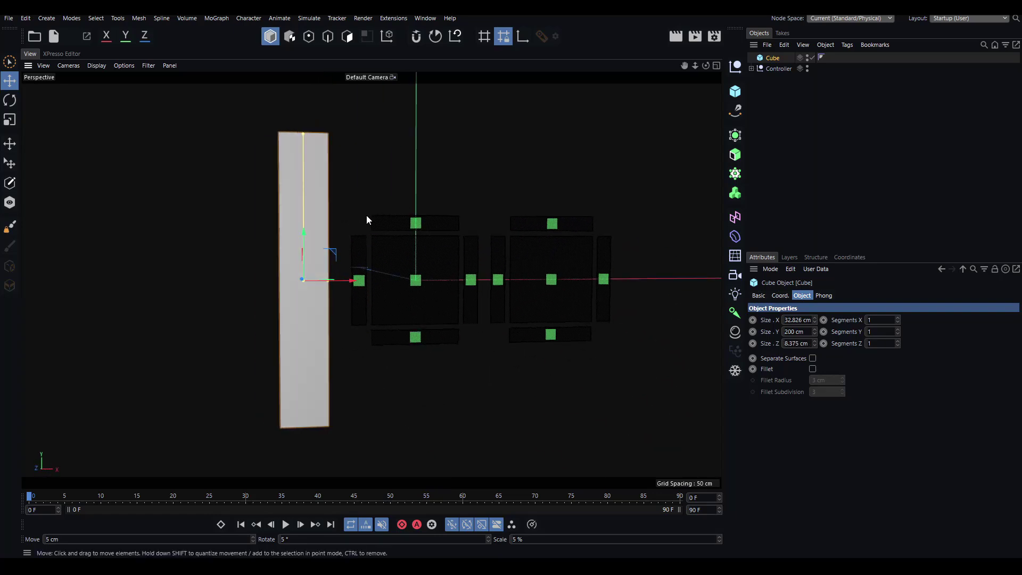
Narrow the cube along X, then scale it uniformly to about 16.6 × 161 × 6.7 cm.
{"action": "mouse_move", "coordinate": [328, 281]}
{"action": "left_mouse_down"}
{"action": "mouse_move", "coordinate": [318, 280]}
{"action": "mouse_move", "coordinate": [362, 279]}
{"action": "mouse_move", "coordinate": [324, 287]}
{"action": "mouse_move", "coordinate": [338, 275]}
{"action": "left_mouse_up"}
{"action": "scroll", "coordinate": [336, 274], "scroll_direction": "up", "scroll_amount": 3}
{"action": "middle_click_drag", "start_coordinate": [346, 277], "coordinate": [339, 311], "text": "alt"}
{"action": "left_click_drag", "start_coordinate": [339, 312], "coordinate": [347, 255], "text": "alt"}
{"action": "left_click", "coordinate": [315, 279]}
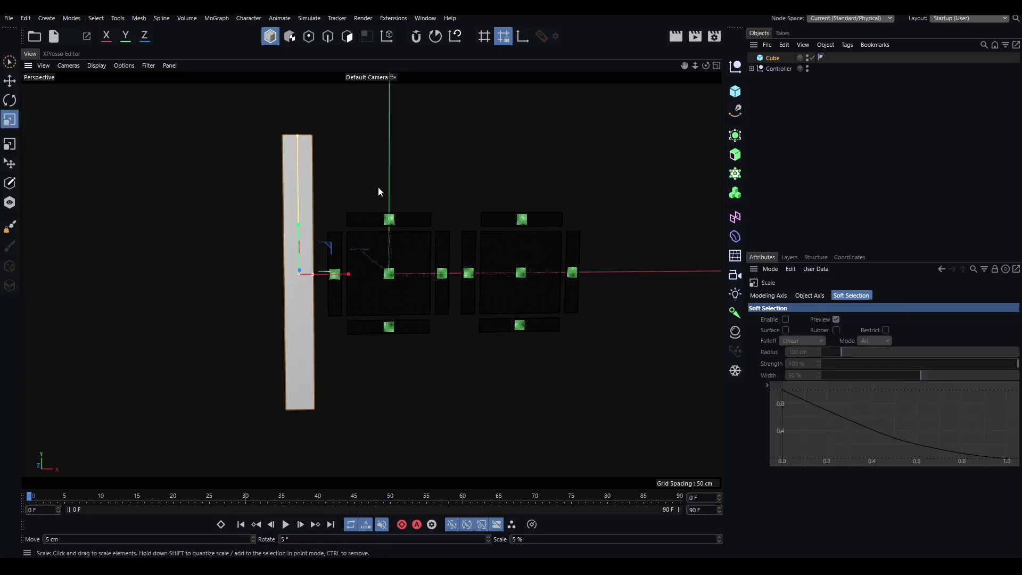
{"action": "left_click_drag", "start_coordinate": [338, 180], "coordinate": [330, 231], "text": "alt"}
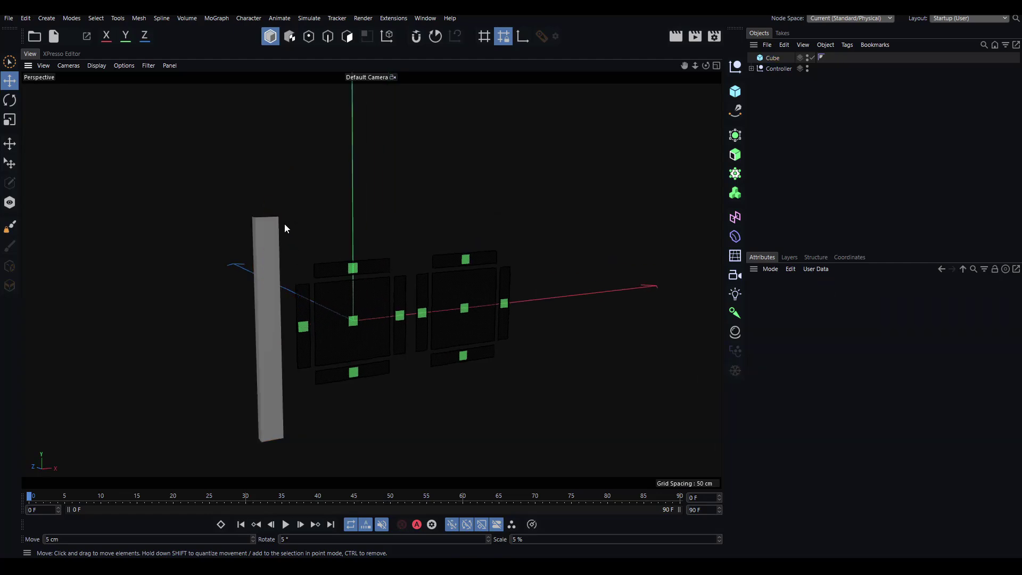
Widen the selected cube's X size to about 19 cm.
{"action": "mouse_move", "coordinate": [268, 221]}
{"action": "left_mouse_down", "text": "alt"}
{"action": "mouse_move", "coordinate": [226, 222]}
{"action": "mouse_move", "coordinate": [269, 182]}
{"action": "mouse_move", "coordinate": [224, 187]}
{"action": "mouse_move", "coordinate": [286, 214]}
{"action": "left_mouse_up", "text": "alt"}
{"action": "left_click", "coordinate": [282, 274]}
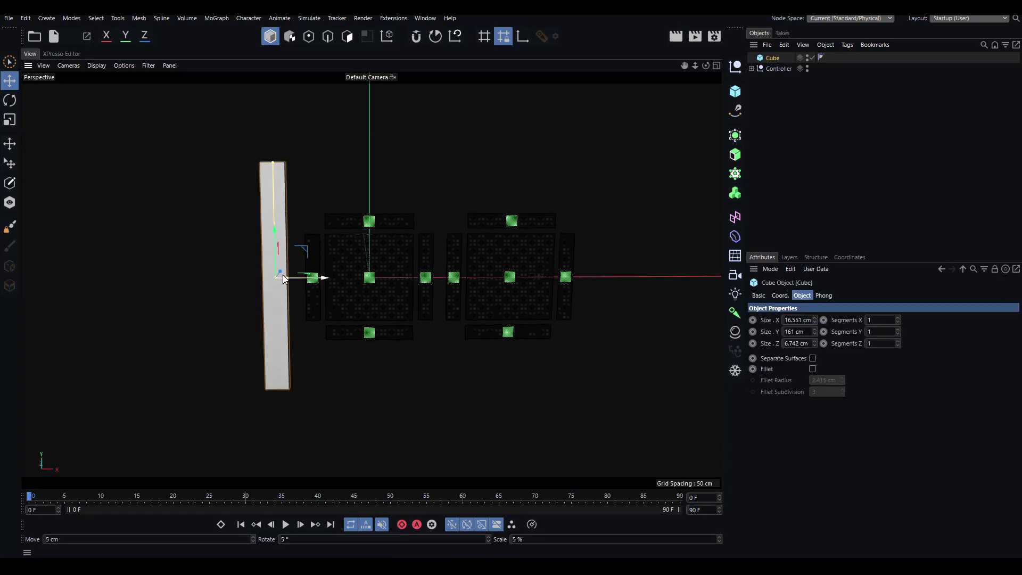
{"action": "scroll", "coordinate": [282, 275], "scroll_direction": "up", "scroll_amount": 2}
{"action": "left_click_drag", "start_coordinate": [286, 280], "coordinate": [292, 279]}
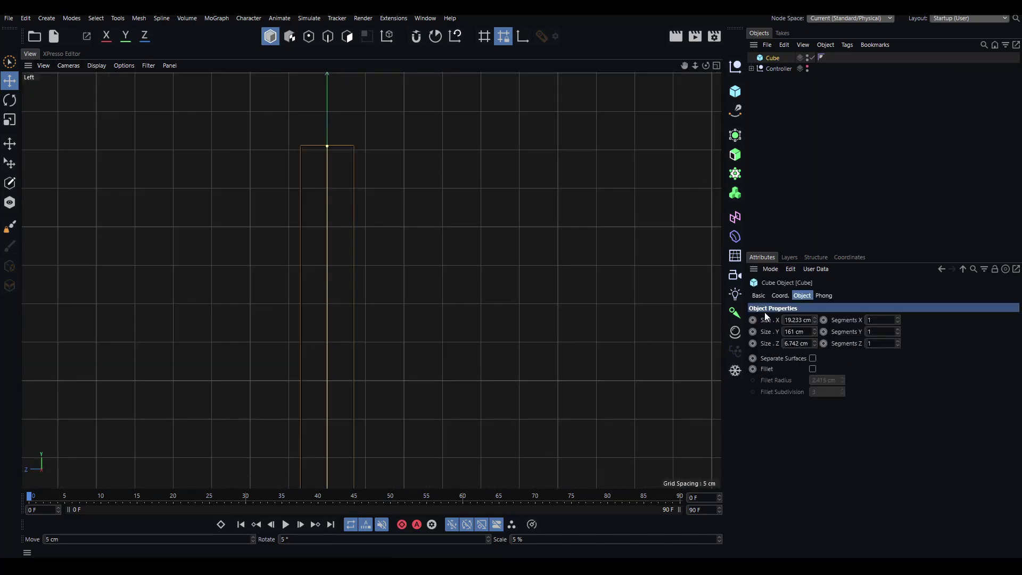
Make the cube editable, cut it with Line Cut, and shape it into a C-shaped bracket.
{"action": "scroll", "coordinate": [176, 219], "scroll_direction": "up", "scroll_amount": 5}
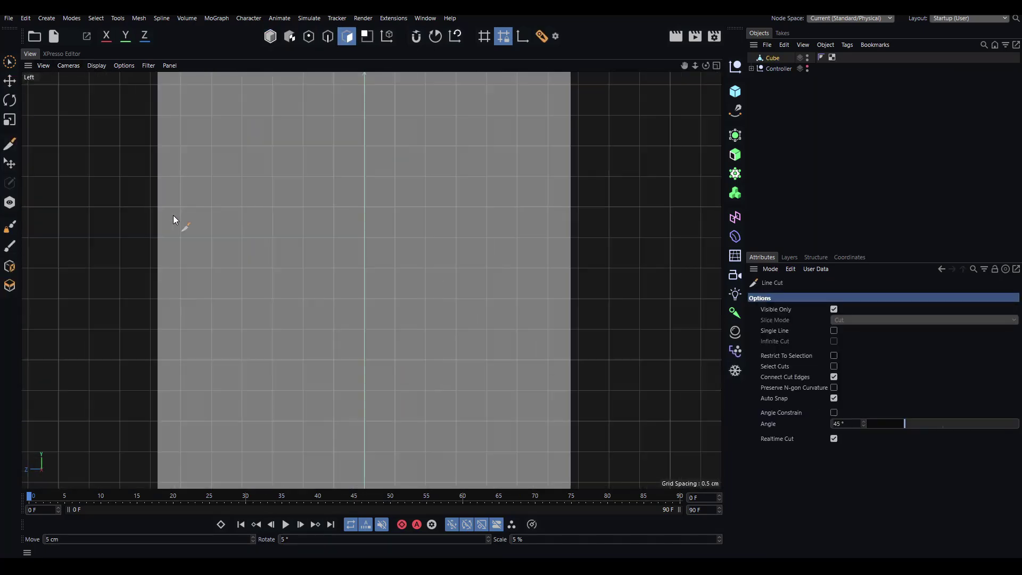
{"action": "middle_click_drag", "start_coordinate": [176, 219], "coordinate": [217, 265], "text": "alt"}
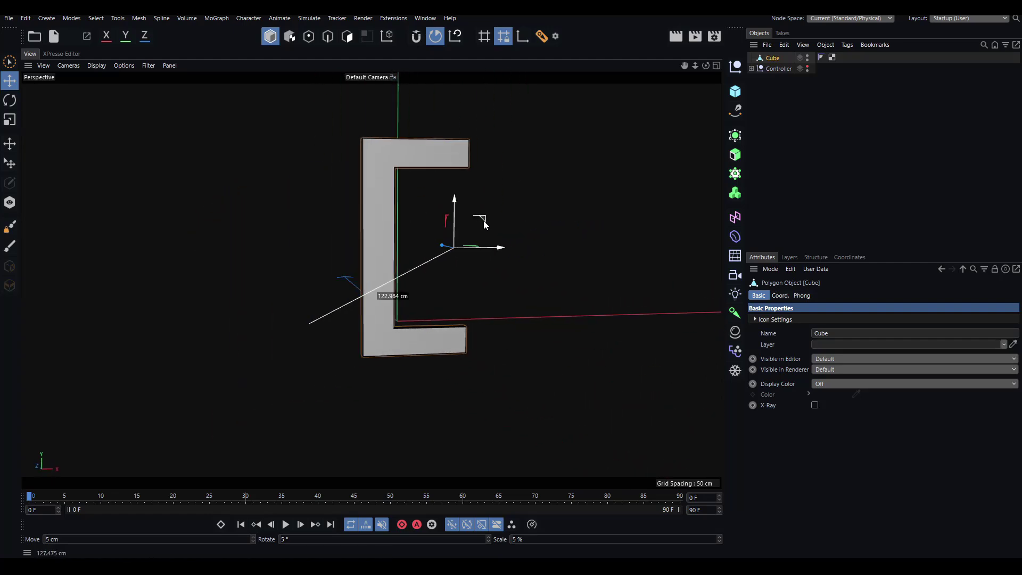
{"action": "left_click", "coordinate": [525, 200]}
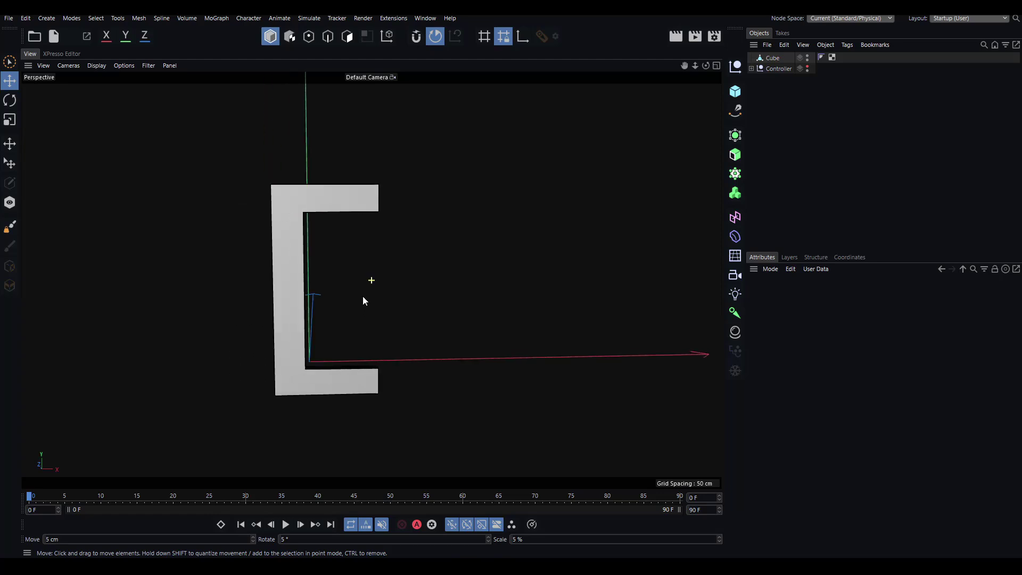
Examine the C-shaped bracket's upper arm, lower arm and vertical bar from several angles.
{"action": "left_click_drag", "start_coordinate": [362, 296], "coordinate": [333, 190], "text": "alt"}
{"action": "left_click", "coordinate": [269, 248]}
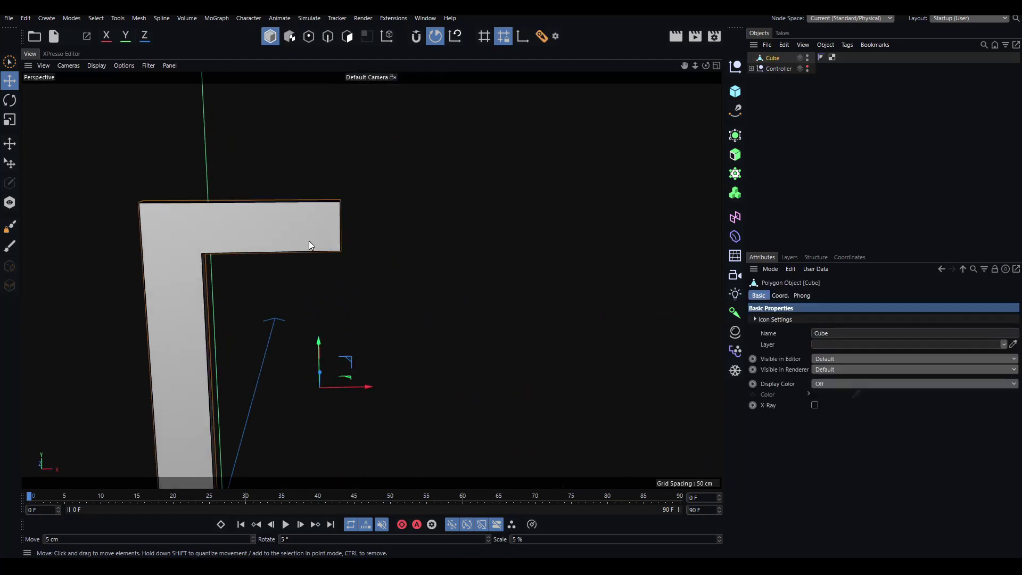
{"action": "left_click_drag", "start_coordinate": [309, 241], "coordinate": [353, 184], "text": "alt"}
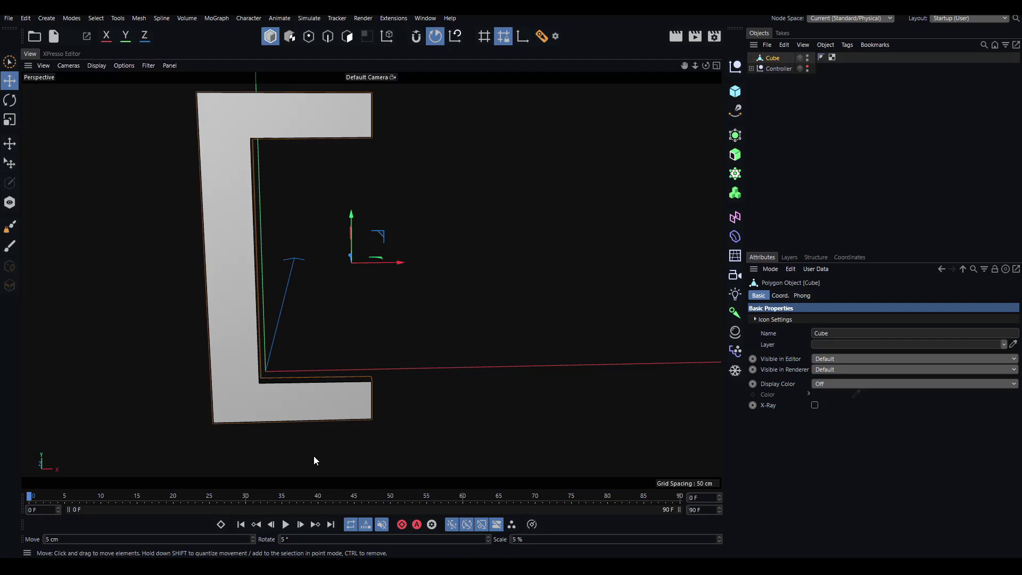
{"action": "left_click_drag", "start_coordinate": [378, 228], "coordinate": [325, 275], "text": "alt"}
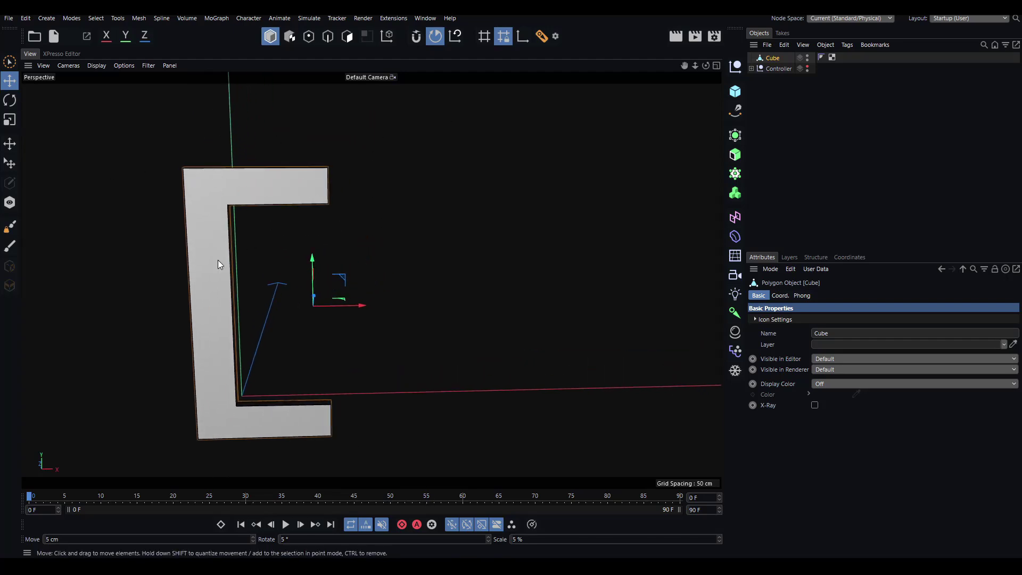
{"action": "scroll", "coordinate": [348, 217], "scroll_direction": "down", "scroll_amount": 3}
{"action": "middle_click_drag", "start_coordinate": [349, 218], "coordinate": [393, 260], "text": "alt"}
{"action": "left_click_drag", "start_coordinate": [392, 260], "coordinate": [343, 232], "text": "alt"}
{"action": "middle_click_drag", "start_coordinate": [343, 231], "coordinate": [338, 210], "text": "alt"}
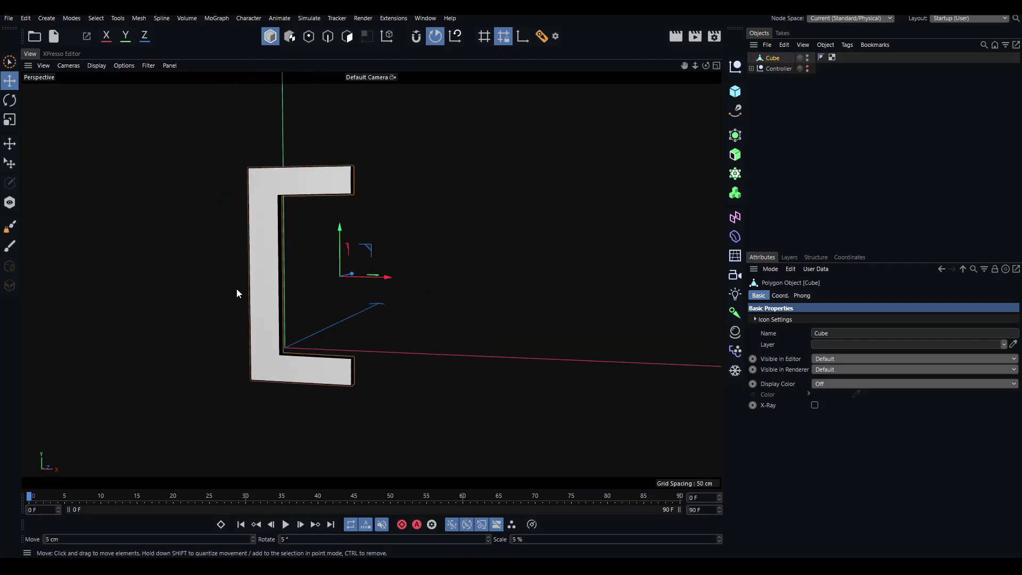
Duplicate the C-shaped bracket and try rotating the copy about its vertical axis.
{"action": "left_click_drag", "start_coordinate": [357, 251], "coordinate": [294, 241], "text": "alt"}
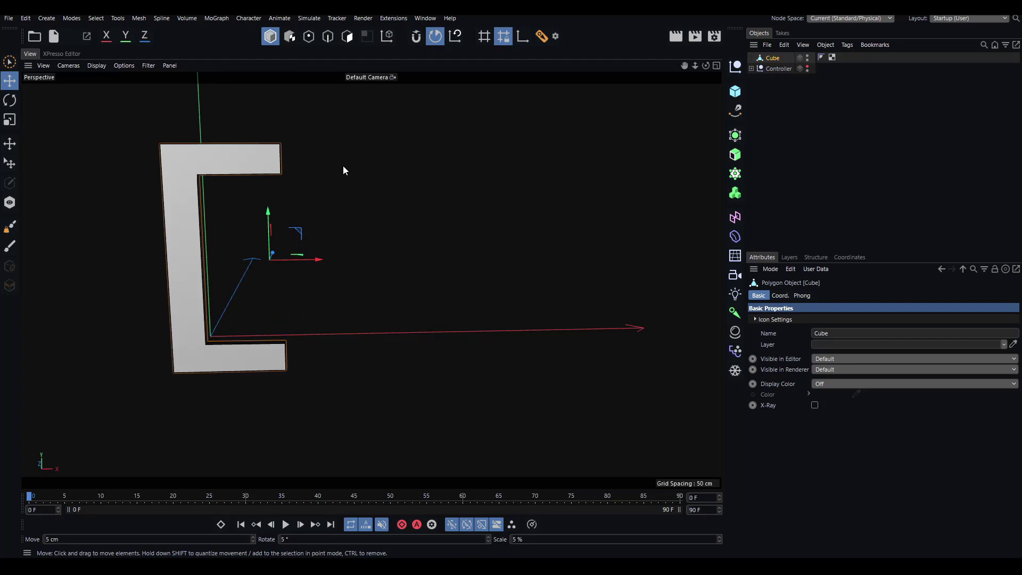
{"action": "key", "text": "ctrl+v"}
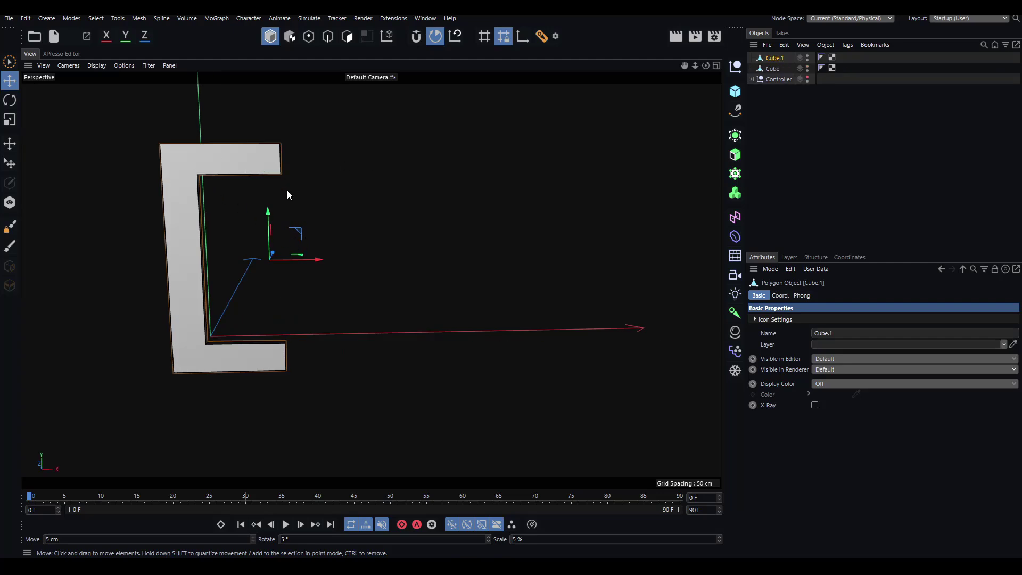
{"action": "key", "text": "r"}
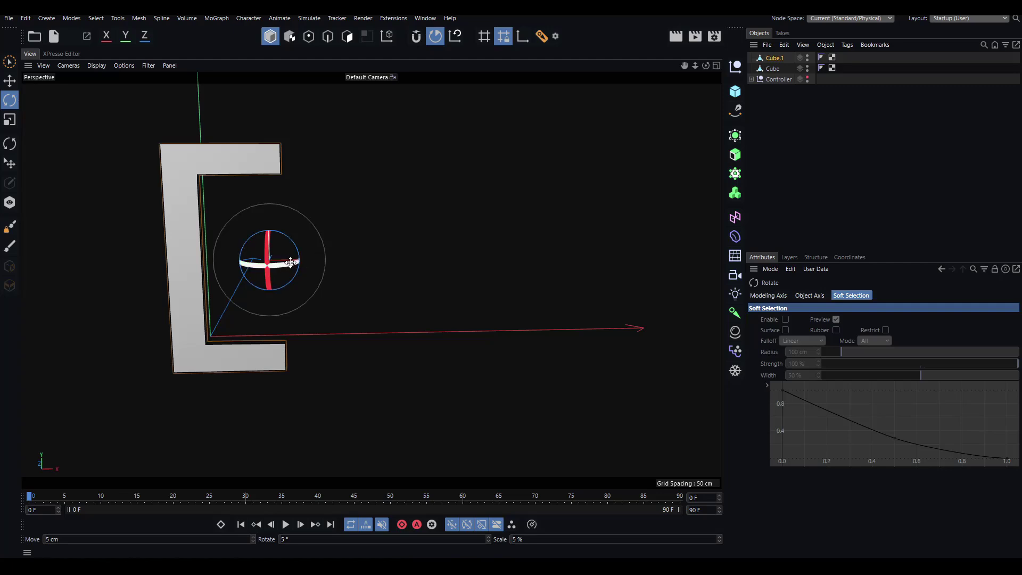
{"action": "left_click_drag", "start_coordinate": [292, 262], "coordinate": [167, 258]}
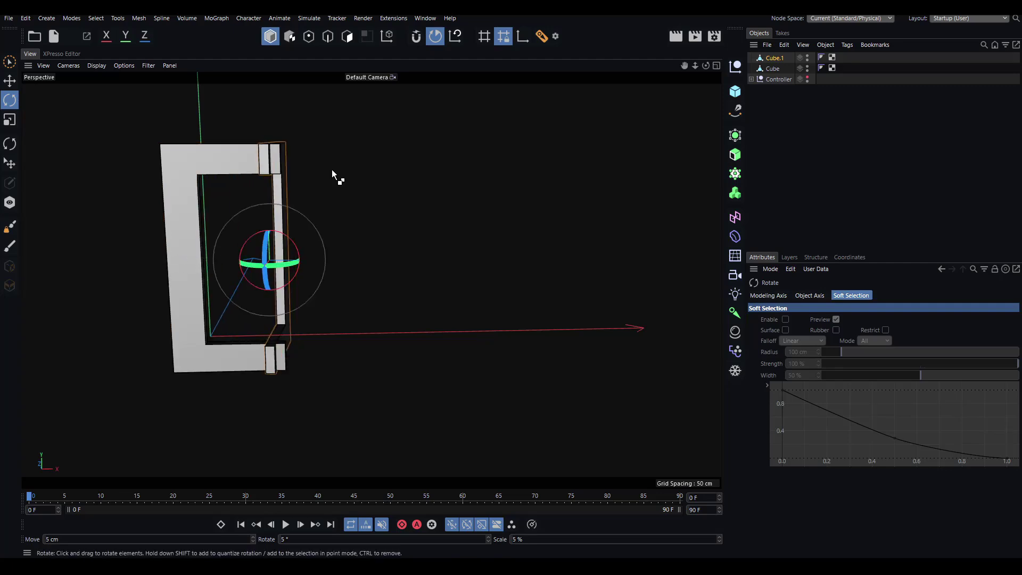
{"action": "key", "text": "ctrl+z"}
Rotate all polygons of the copied bracket about the vertical axis so it opens toward the original, and offset it along X.
{"action": "left_click", "coordinate": [347, 37]}
{"action": "key", "text": "ctrl+a"}
{"action": "left_click_drag", "start_coordinate": [244, 264], "coordinate": [449, 258]}
{"action": "key", "text": "e"}
{"action": "key", "text": "ctrl+z"}
{"action": "left_click", "coordinate": [271, 36]}
{"action": "left_click", "coordinate": [382, 208]}
{"action": "middle_click_drag", "start_coordinate": [382, 208], "coordinate": [404, 233], "text": "alt"}
{"action": "mouse_move", "coordinate": [404, 232]}
{"action": "left_mouse_down", "text": "alt"}
{"action": "mouse_move", "coordinate": [315, 231]}
{"action": "mouse_move", "coordinate": [401, 227]}
{"action": "left_mouse_up", "text": "alt"}
{"action": "left_click", "coordinate": [356, 197]}
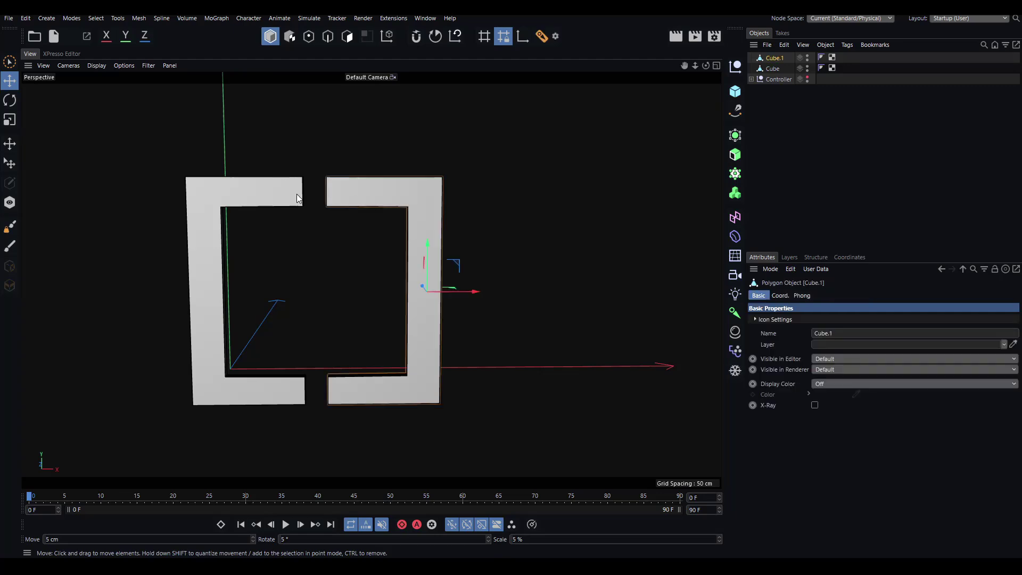
Select the four facing arm-end polygons of both brackets and scale them apart to shorten the arms.
{"action": "left_click", "coordinate": [295, 194], "text": "shift"}
{"action": "left_click", "coordinate": [347, 36]}
{"action": "left_click_drag", "start_coordinate": [340, 165], "coordinate": [320, 181], "text": "alt"}
{"action": "scroll", "coordinate": [306, 182], "scroll_direction": "up", "scroll_amount": 4}
{"action": "left_click", "coordinate": [307, 182]}
{"action": "left_click", "coordinate": [336, 181], "text": "shift"}
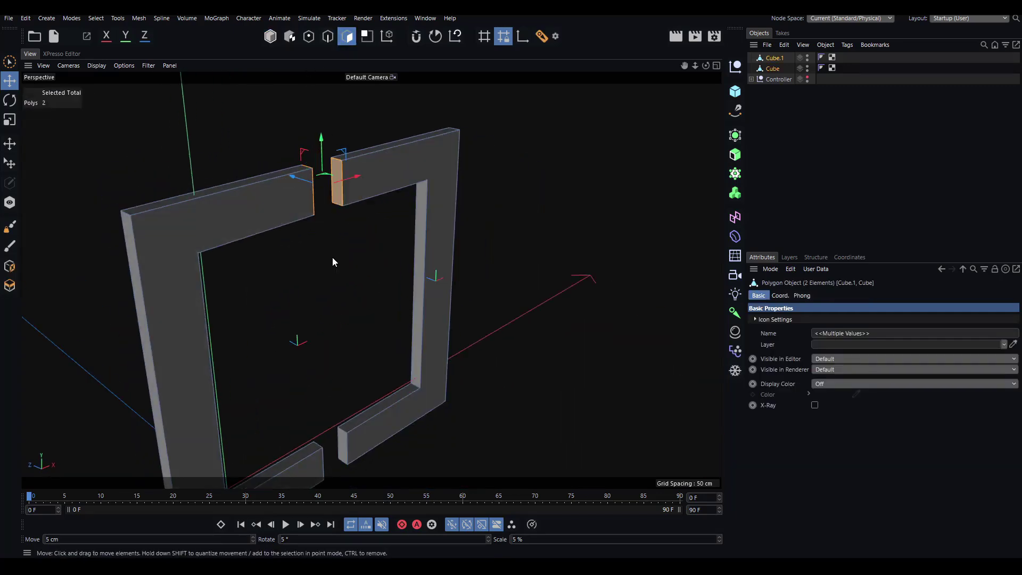
{"action": "left_click", "coordinate": [344, 443], "text": "shift"}
{"action": "left_click_drag", "start_coordinate": [353, 436], "coordinate": [309, 322], "text": "alt"}
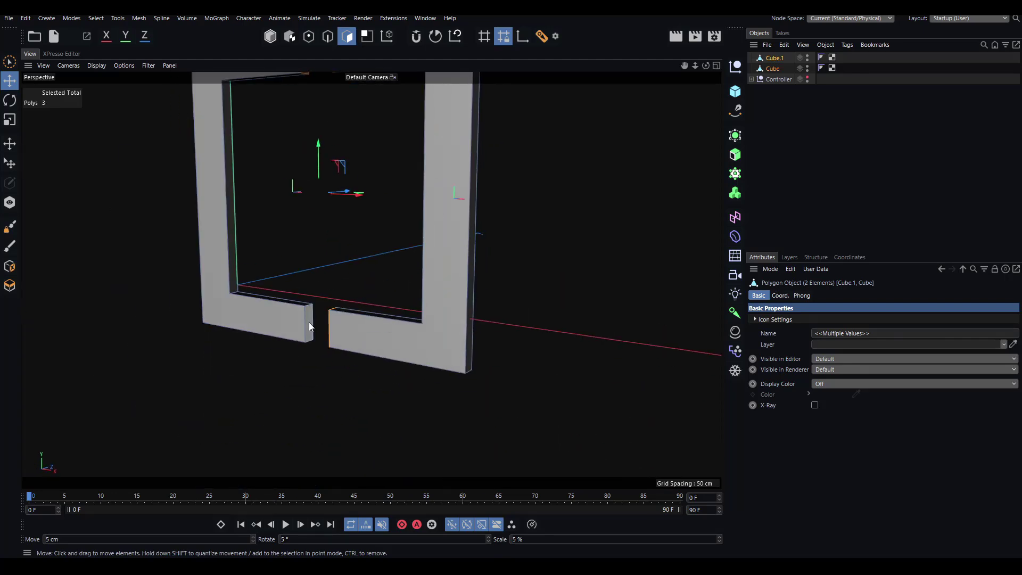
{"action": "left_click", "coordinate": [311, 321], "text": "shift"}
{"action": "left_click_drag", "start_coordinate": [359, 253], "coordinate": [391, 307], "text": "alt"}
{"action": "key", "text": "t"}
{"action": "left_click", "coordinate": [271, 36]}
Move the right bracket along X toward the left one to narrow the gap between their arms.
{"action": "left_click", "coordinate": [421, 168]}
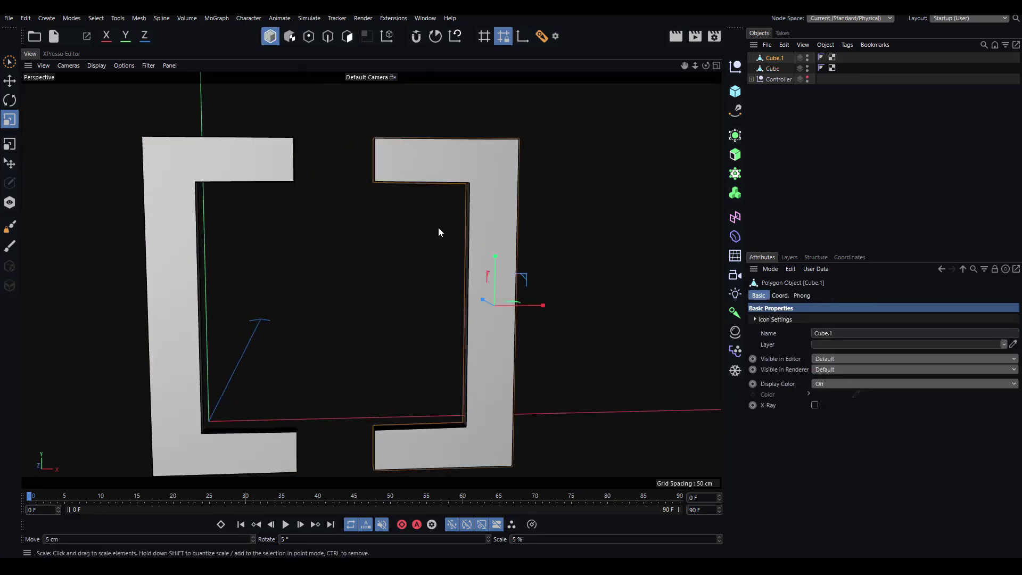
{"action": "key", "text": "e"}
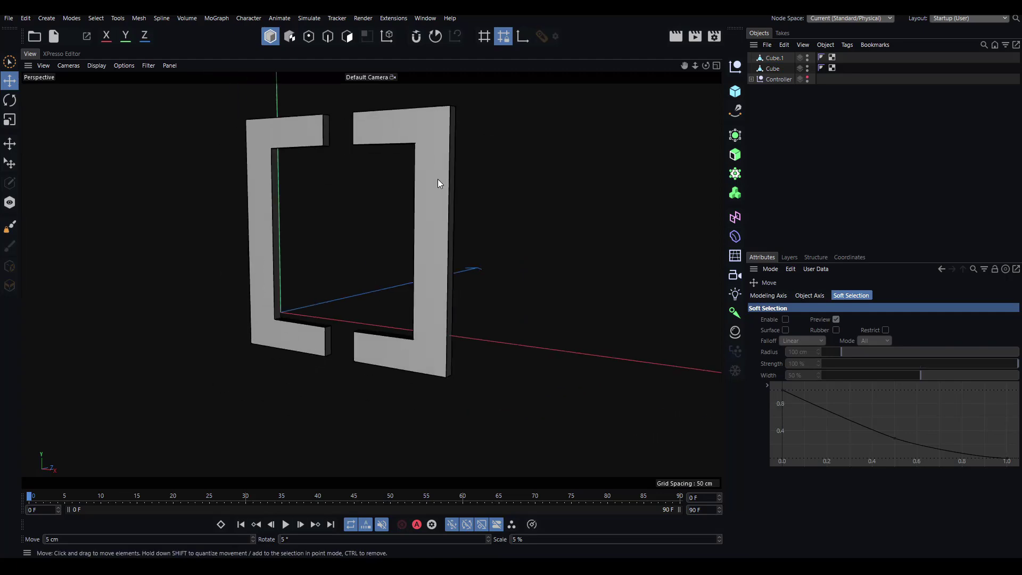
{"action": "left_click_drag", "start_coordinate": [438, 179], "coordinate": [364, 264], "text": "alt"}
{"action": "left_click_drag", "start_coordinate": [450, 233], "coordinate": [423, 236], "text": "alt"}
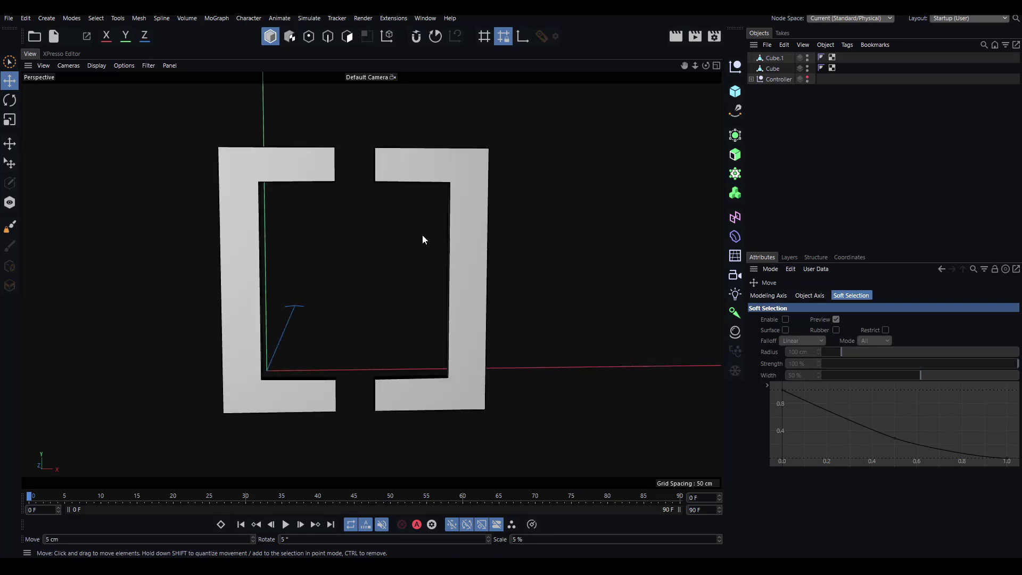
{"action": "right_click_drag", "start_coordinate": [356, 255], "coordinate": [327, 264], "text": "alt"}
{"action": "middle_click_drag", "start_coordinate": [327, 264], "coordinate": [255, 261], "text": "alt"}
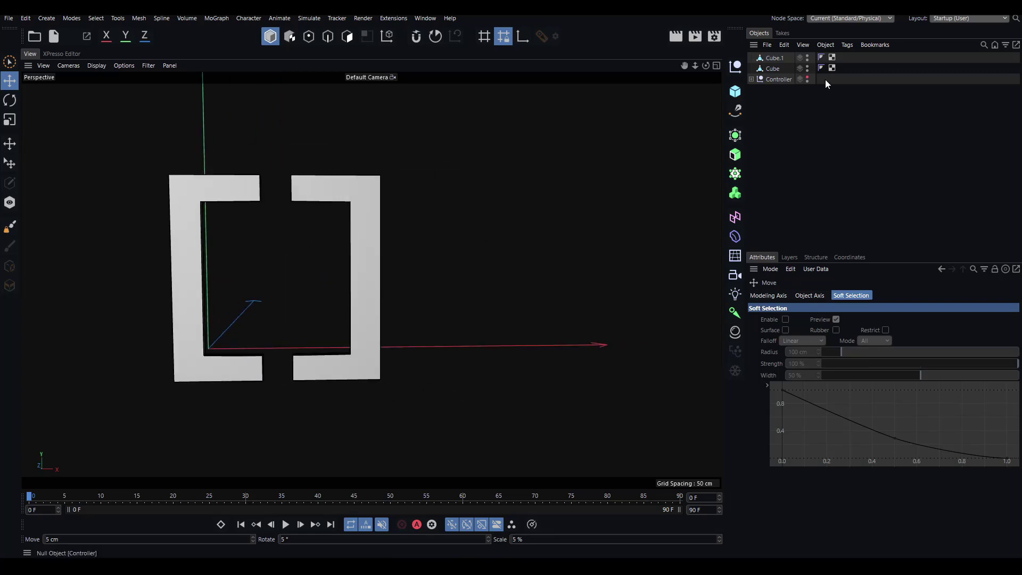
Show the Controller rig, then move both brackets together over its handles and scale them down slightly.
{"action": "left_click", "coordinate": [807, 79]}
{"action": "middle_click_drag", "start_coordinate": [354, 247], "coordinate": [368, 214], "text": "alt"}
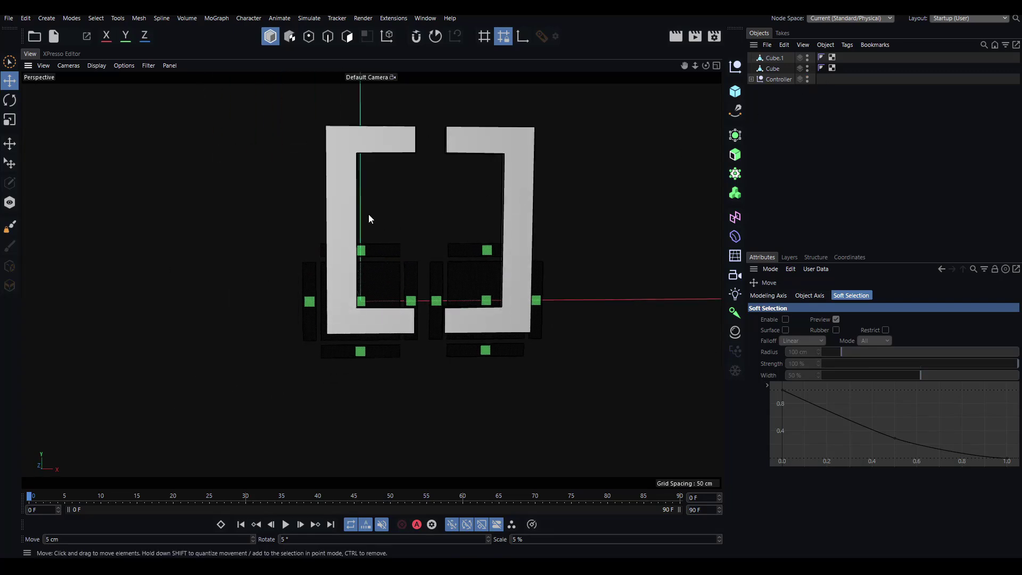
{"action": "left_click", "coordinate": [369, 214]}
{"action": "left_click", "coordinate": [500, 183], "text": "shift"}
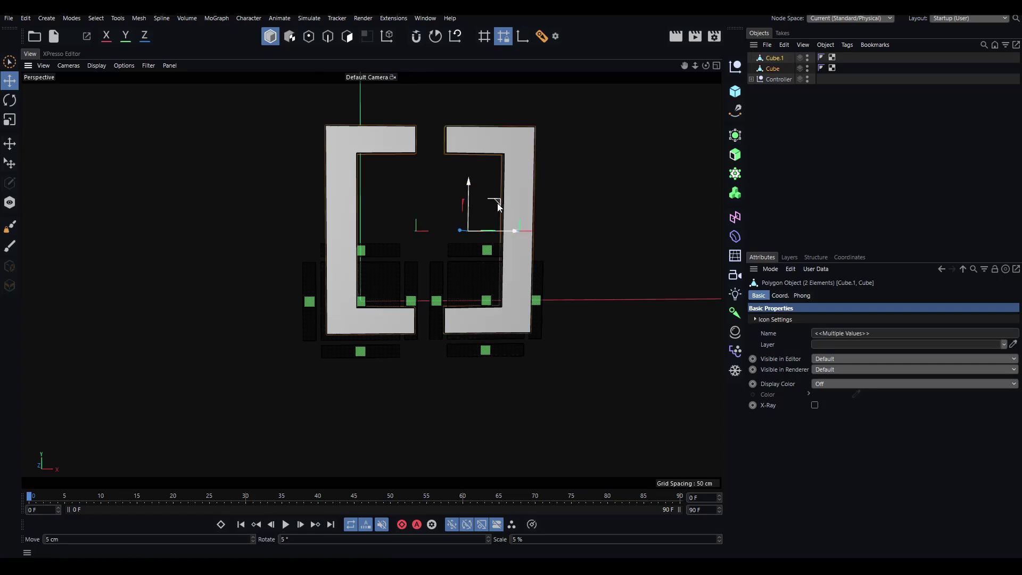
{"action": "left_click_drag", "start_coordinate": [497, 203], "coordinate": [431, 275]}
{"action": "key", "text": "t"}
{"action": "key", "text": "e"}
Reposition both brackets around the rig's left handle group and hide the Controller rig.
{"action": "middle_click_drag", "start_coordinate": [398, 273], "coordinate": [506, 207], "text": "alt"}
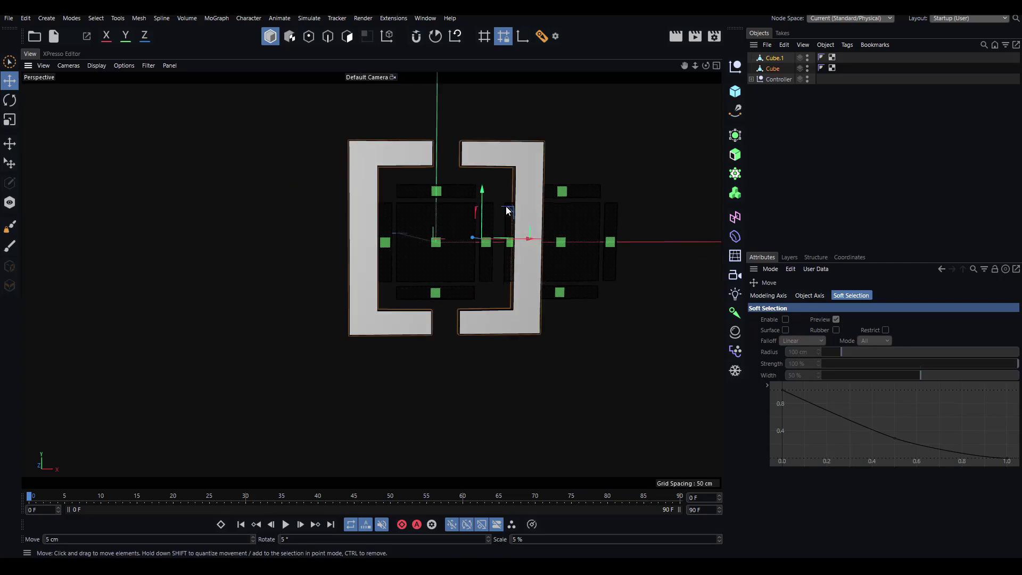
{"action": "left_click_drag", "start_coordinate": [514, 211], "coordinate": [346, 183]}
{"action": "left_click", "coordinate": [807, 79]}
{"action": "key", "text": "ctrl+z"}
Merge the two brackets with Connect Objects + Delete and rename the resulting object "Q Controller".
{"action": "right_click", "coordinate": [772, 67]}
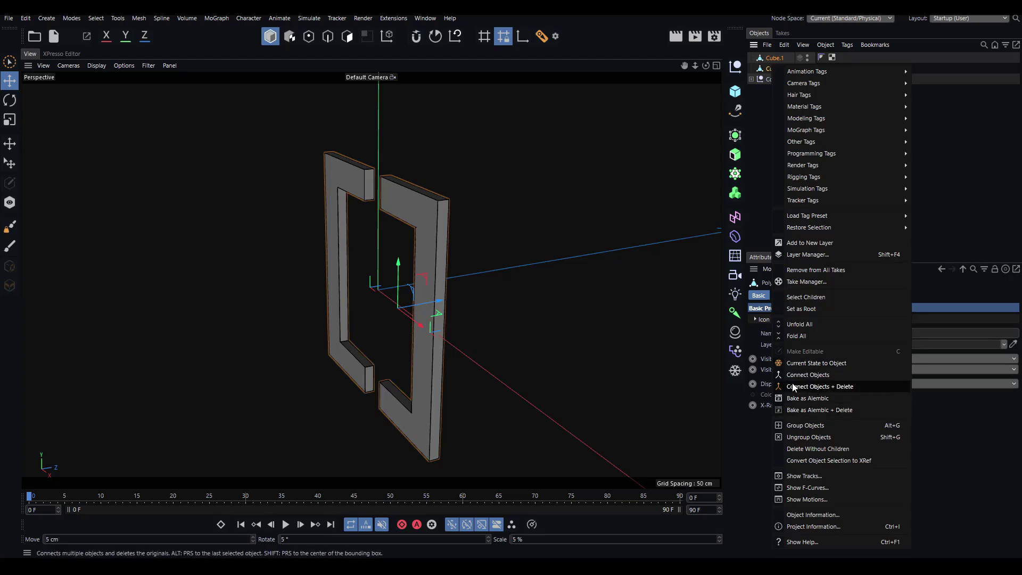
{"action": "left_click", "coordinate": [844, 387]}
{"action": "double_click", "coordinate": [774, 58]}
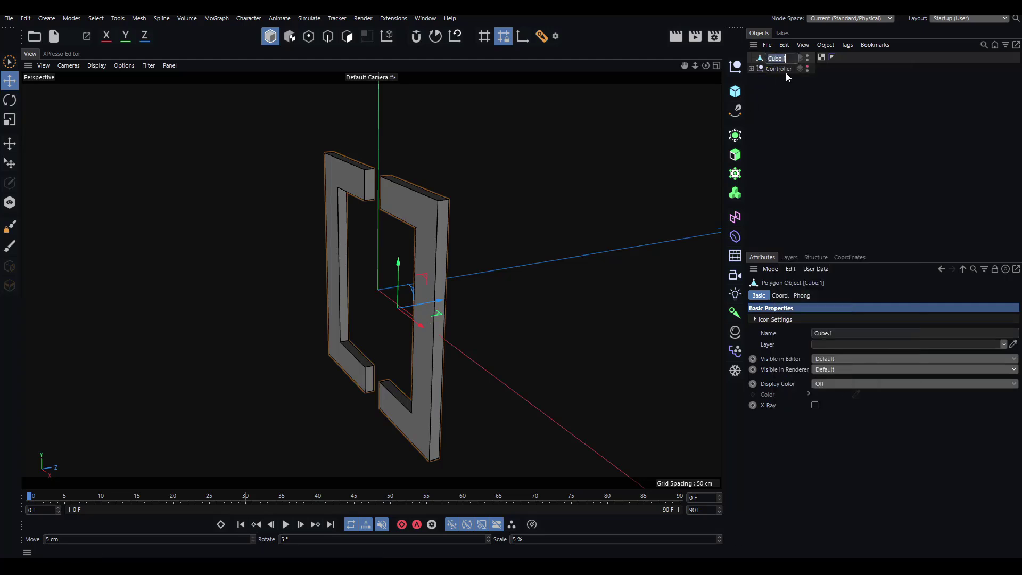
{"action": "key", "text": "BackSpace"}
{"action": "type", "text": "Q"}
{"action": "key", "text": "Return"}
{"action": "double_click", "coordinate": [777, 58]}
{"action": "type", "text": "Q Controller"}
{"action": "key", "text": "Return"}
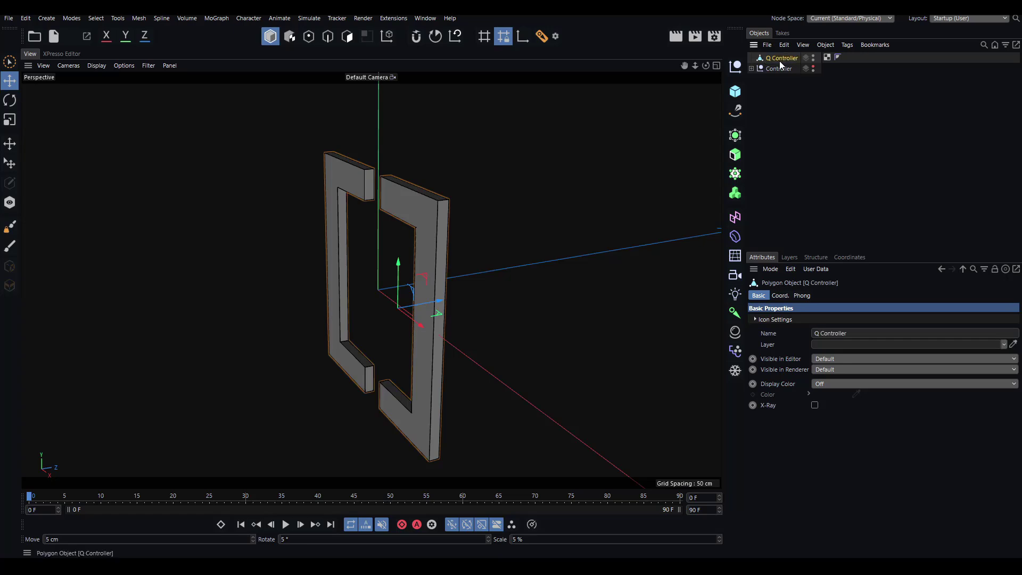
Enable X-Ray for the Q Controller object.
{"action": "left_click", "coordinate": [773, 85]}
{"action": "left_click_drag", "start_coordinate": [454, 194], "coordinate": [552, 173], "text": "alt"}
{"action": "left_click", "coordinate": [421, 205]}
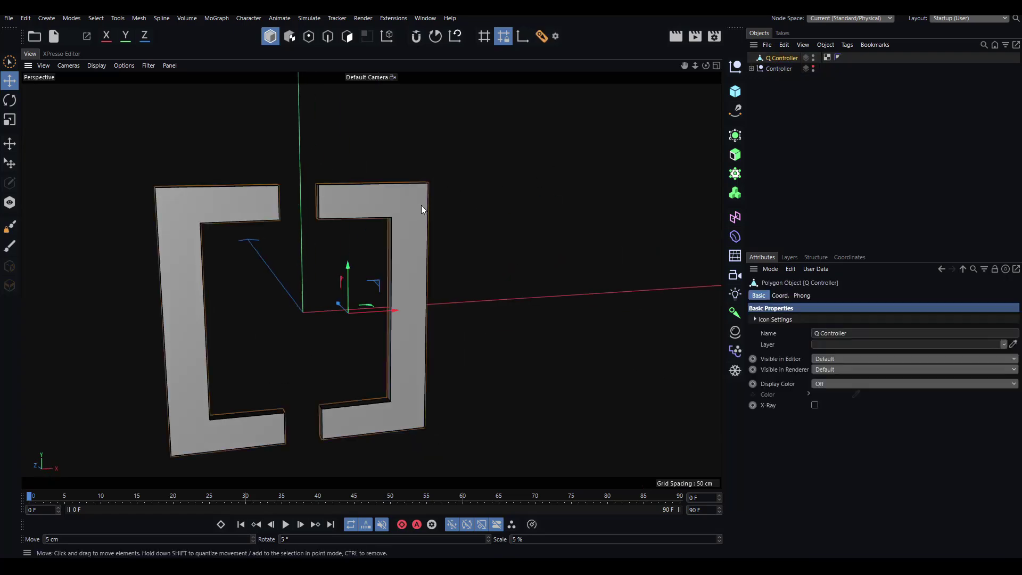
{"action": "left_click_drag", "start_coordinate": [420, 206], "coordinate": [468, 169], "text": "alt"}
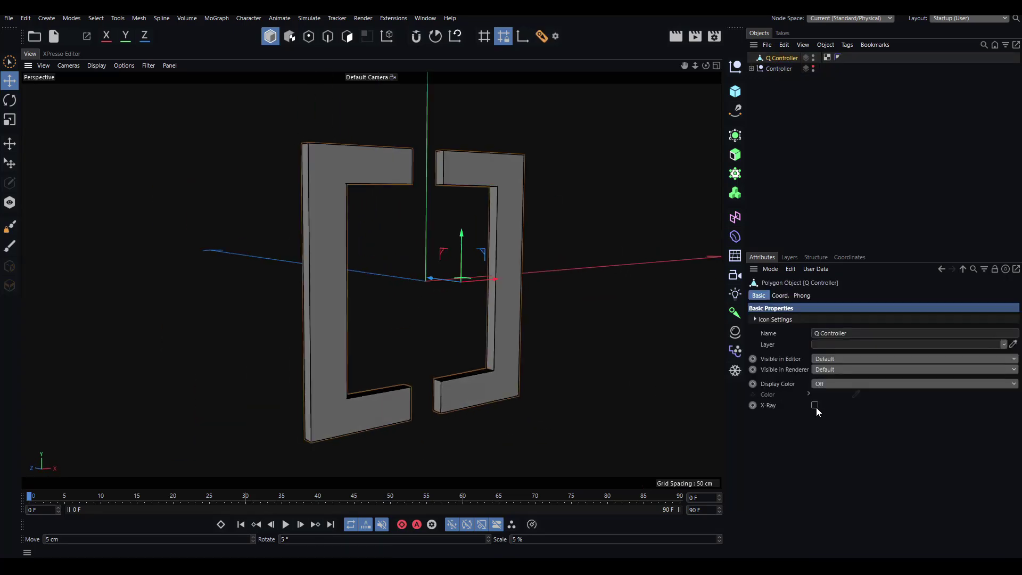
{"action": "middle_click_drag", "start_coordinate": [598, 319], "coordinate": [561, 285], "text": "alt"}
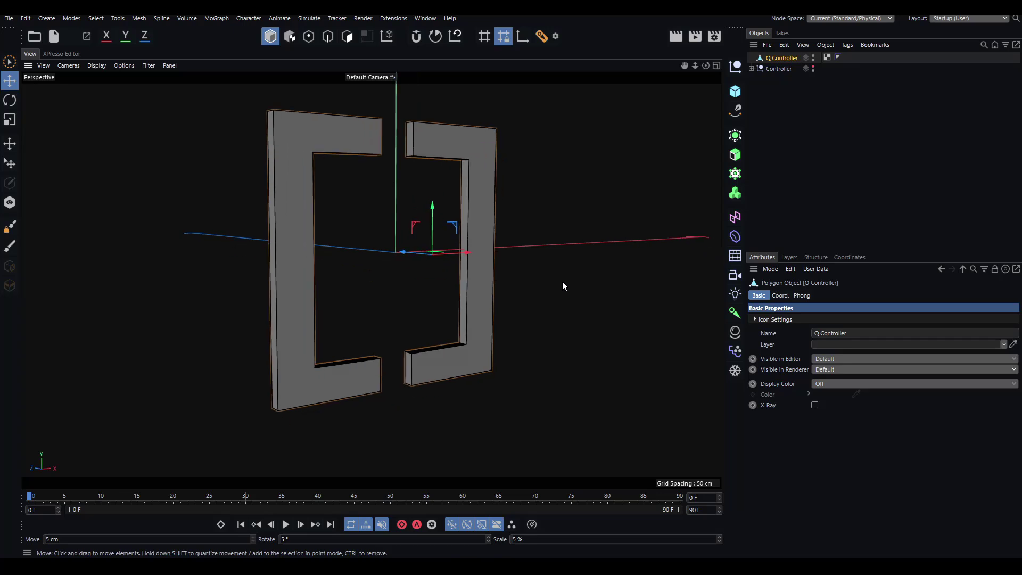
{"action": "left_click", "coordinate": [814, 405]}
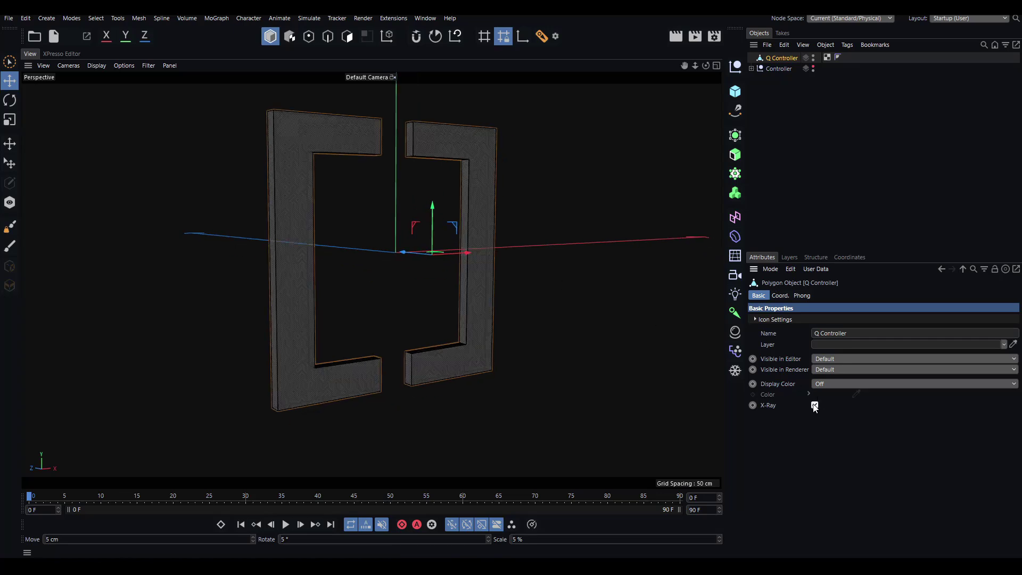
Turn on the Q Controller's display color and set it to a cyan with a hue of about 172°.
{"action": "left_click", "coordinate": [828, 383]}
{"action": "left_click", "coordinate": [826, 419]}
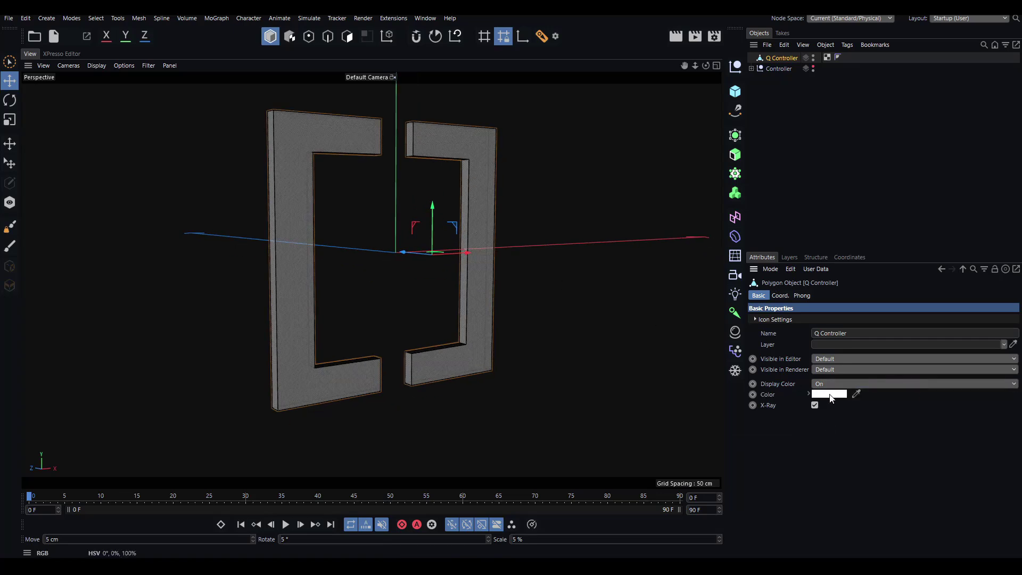
{"action": "left_click", "coordinate": [828, 394]}
{"action": "left_click_drag", "start_coordinate": [807, 341], "coordinate": [672, 317]}
{"action": "left_click", "coordinate": [714, 352]}
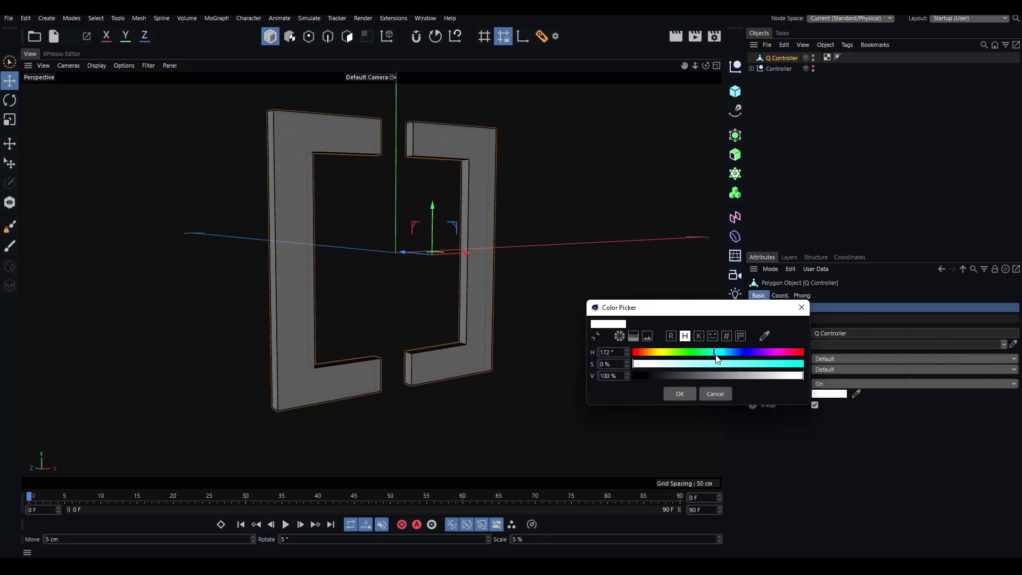
{"action": "left_click", "coordinate": [736, 364]}
{"action": "left_click", "coordinate": [683, 394]}
{"action": "left_click", "coordinate": [626, 278]}
{"action": "left_click_drag", "start_coordinate": [569, 245], "coordinate": [495, 243], "text": "alt"}
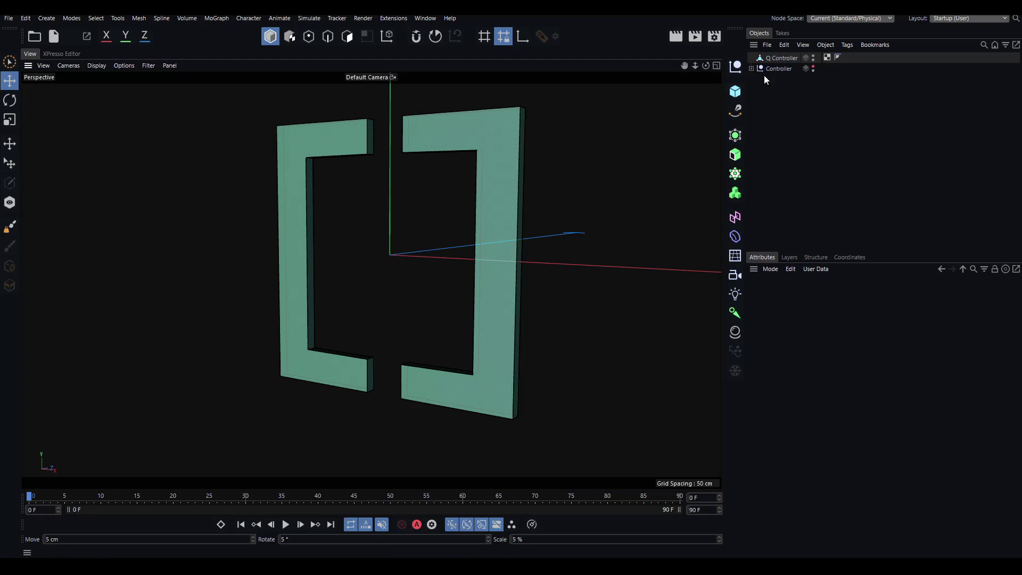
Add a Display tag to the Q Controller and set its shading mode to Constant Shading (Lines).
{"action": "left_click", "coordinate": [773, 58]}
{"action": "right_click", "coordinate": [773, 58]}
{"action": "mouse_move", "coordinate": [781, 69]}
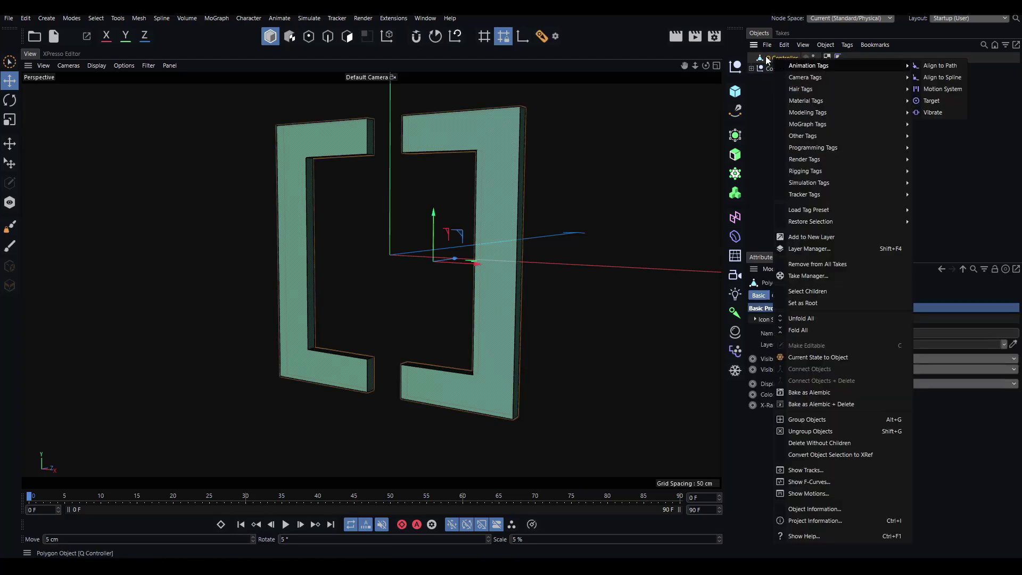
{"action": "mouse_move", "coordinate": [813, 163]}
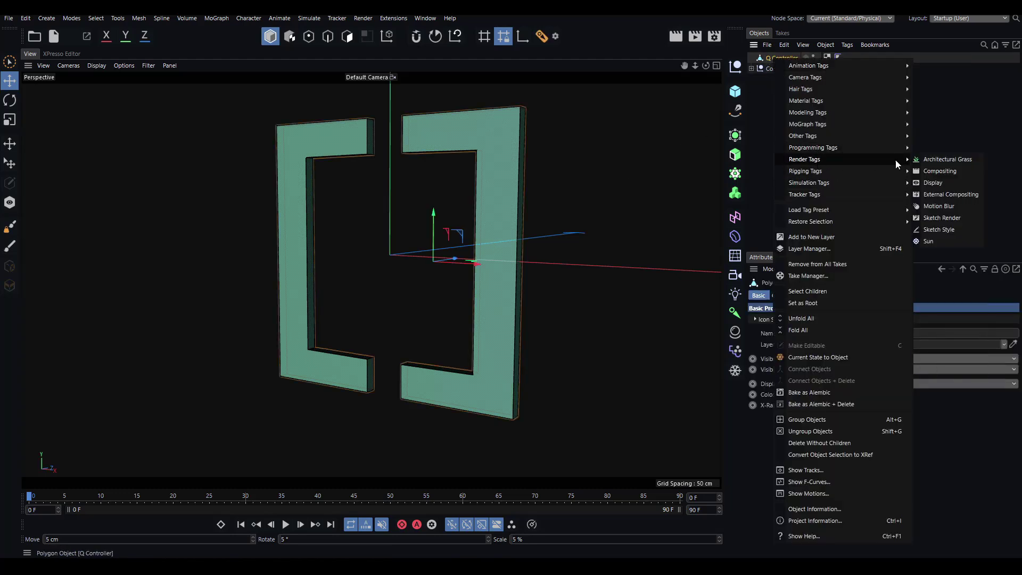
{"action": "left_click", "coordinate": [933, 183]}
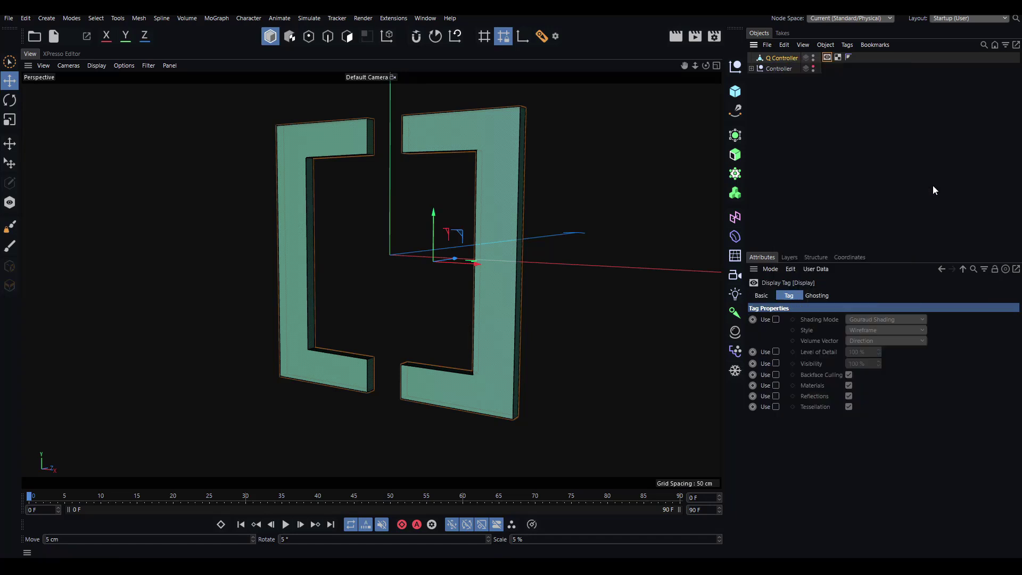
{"action": "left_click", "coordinate": [776, 320]}
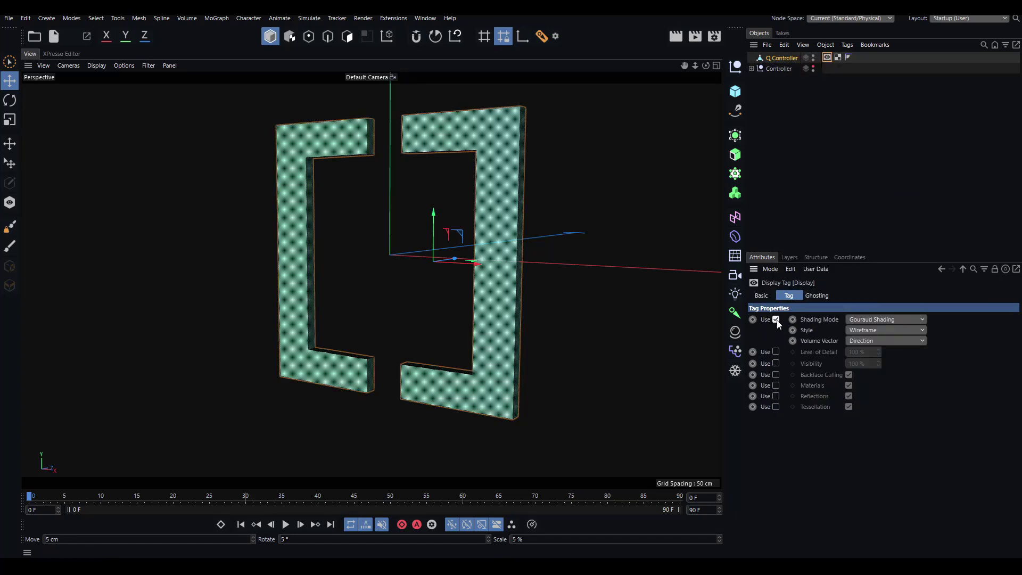
{"action": "left_click", "coordinate": [858, 320]}
{"action": "left_click", "coordinate": [878, 389]}
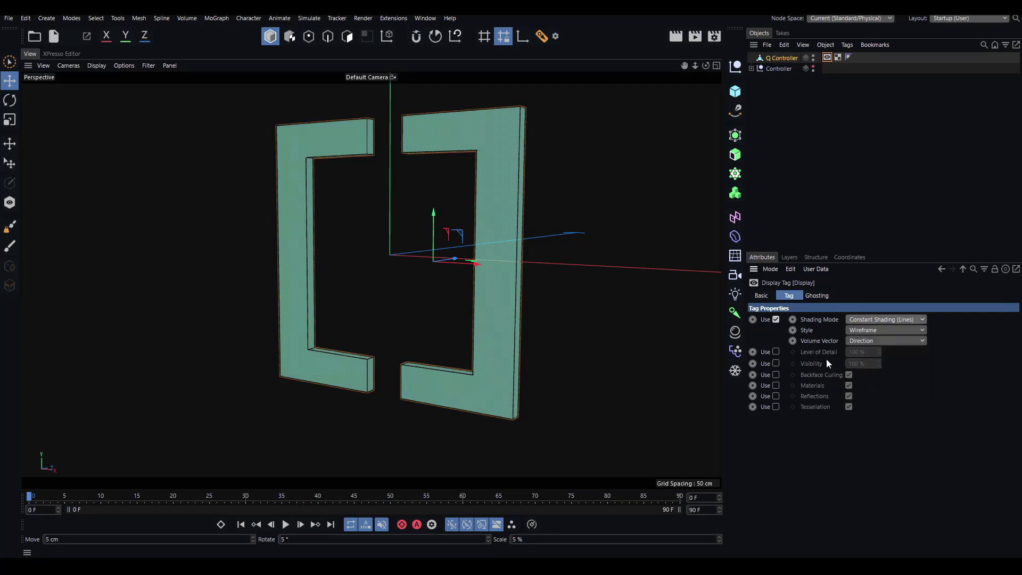
{"action": "left_click", "coordinate": [592, 174]}
{"action": "mouse_move", "coordinate": [592, 174]}
{"action": "left_mouse_down", "text": "alt"}
{"action": "mouse_move", "coordinate": [496, 190]}
{"action": "mouse_move", "coordinate": [543, 174]}
{"action": "mouse_move", "coordinate": [506, 188]}
{"action": "mouse_move", "coordinate": [360, 192]}
{"action": "mouse_move", "coordinate": [447, 176]}
{"action": "mouse_move", "coordinate": [439, 183]}
{"action": "mouse_move", "coordinate": [369, 153]}
{"action": "left_mouse_up", "text": "alt"}
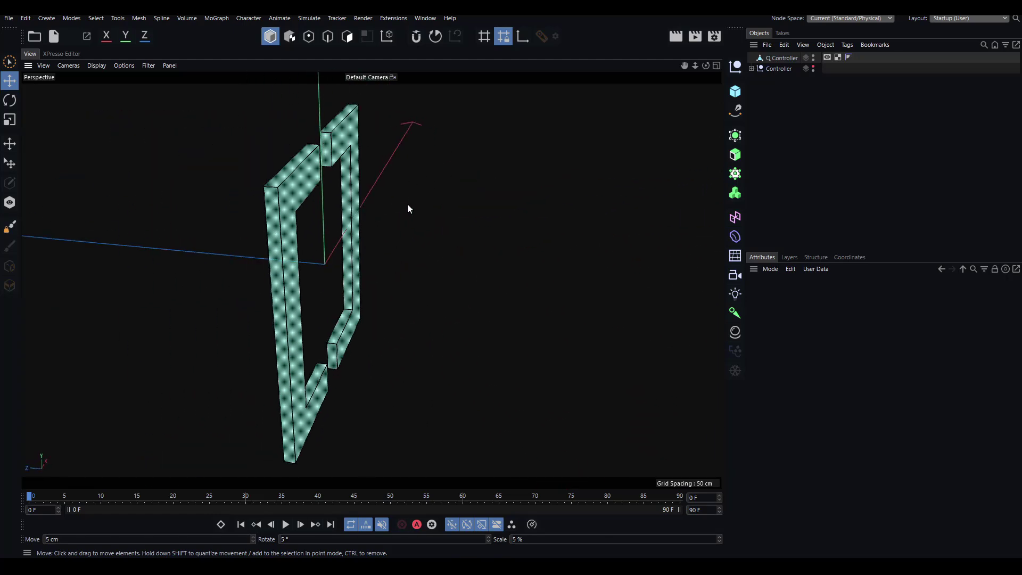
{"action": "left_click_drag", "start_coordinate": [409, 208], "coordinate": [386, 213], "text": "alt"}
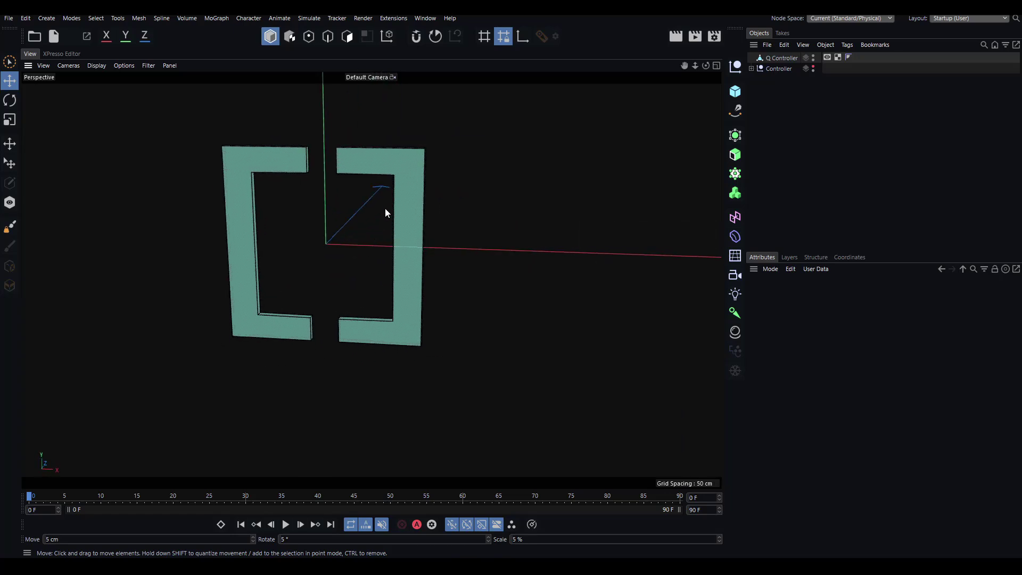
Show the Controller rig and scale the Q Controller down uniformly to fit within the rig's left handle group.
{"action": "left_click", "coordinate": [404, 172]}
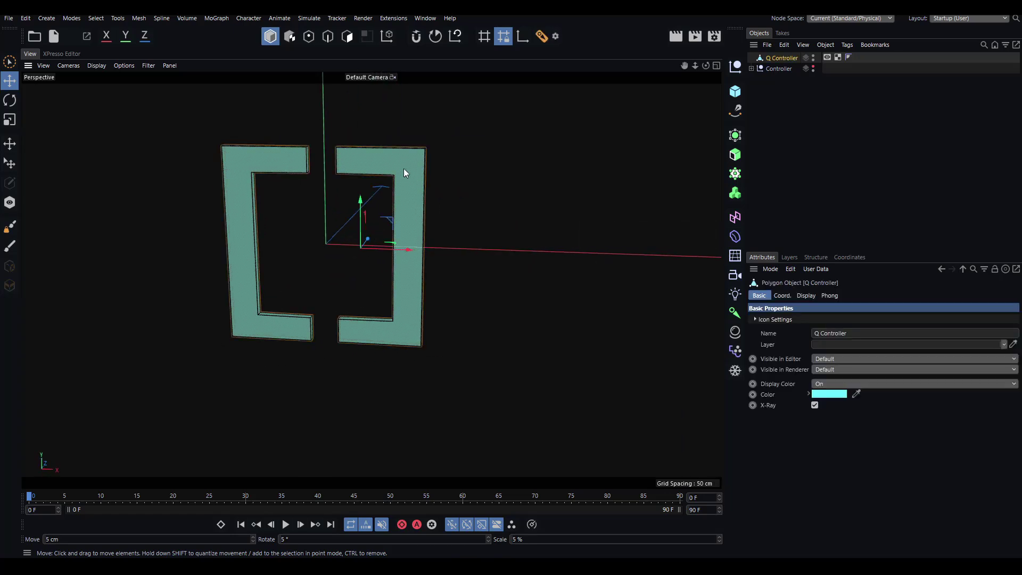
{"action": "key", "text": "t"}
{"action": "left_click_drag", "start_coordinate": [446, 183], "coordinate": [350, 219]}
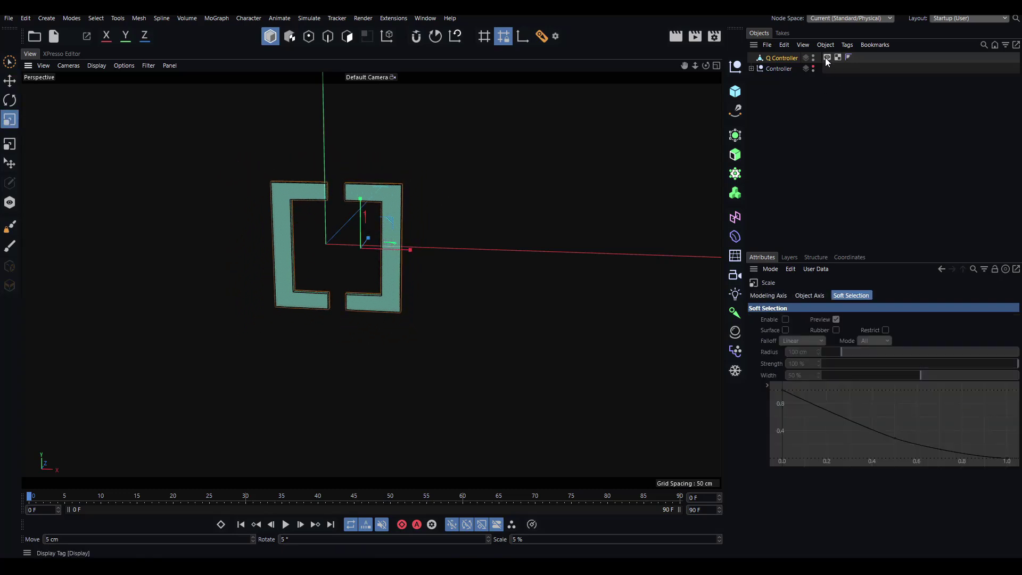
{"action": "left_click", "coordinate": [813, 66], "text": "alt"}
{"action": "middle_click_drag", "start_coordinate": [356, 218], "coordinate": [454, 166], "text": "alt"}
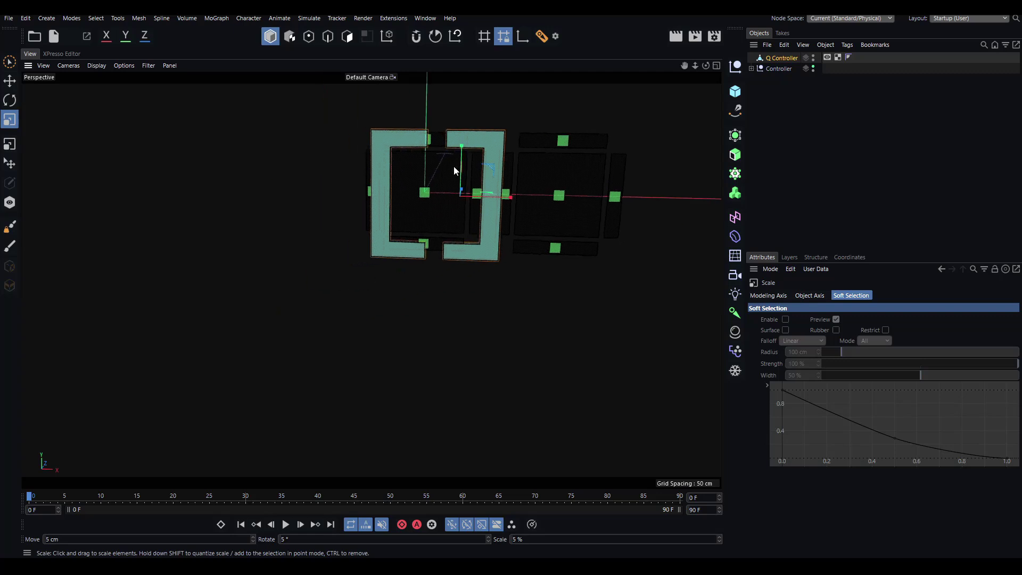
{"action": "left_click_drag", "start_coordinate": [453, 166], "coordinate": [296, 358], "text": "alt"}
{"action": "key", "text": "e"}
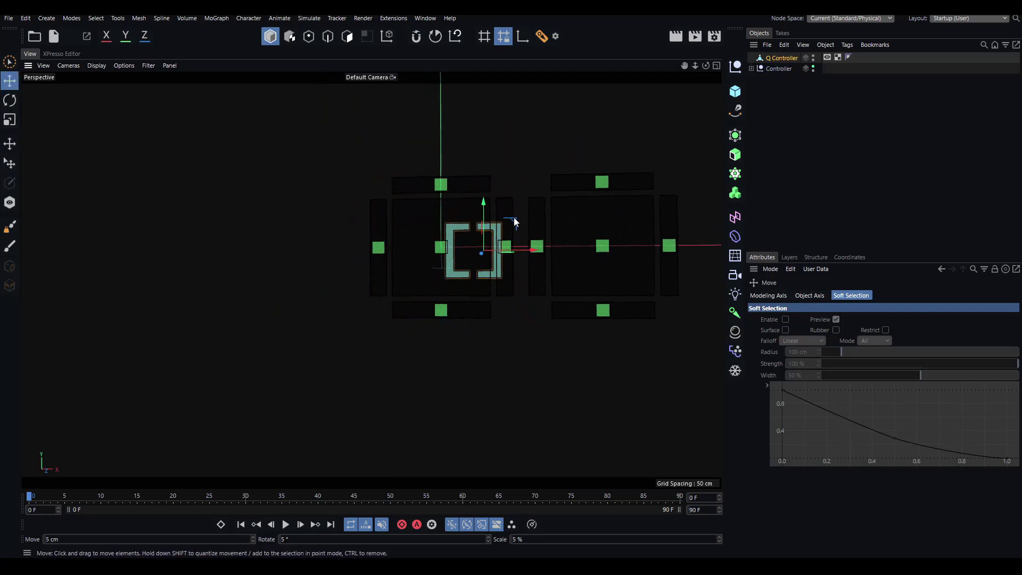
Move the Q Controller down and left to the lower-left corner of the rig, overlapping its left handle group.
{"action": "left_click_drag", "start_coordinate": [508, 226], "coordinate": [402, 312]}
{"action": "scroll", "coordinate": [430, 299], "scroll_direction": "up", "scroll_amount": 3}
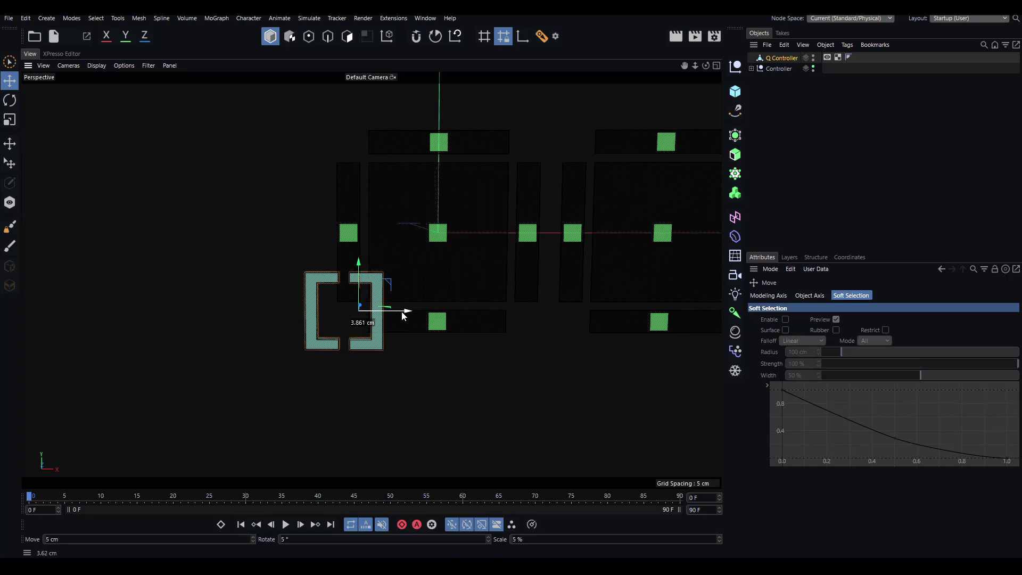
{"action": "left_click", "coordinate": [319, 218]}
{"action": "middle_click_drag", "start_coordinate": [319, 217], "coordinate": [296, 261], "text": "alt"}
{"action": "scroll", "coordinate": [276, 313], "scroll_direction": "down", "scroll_amount": 1}
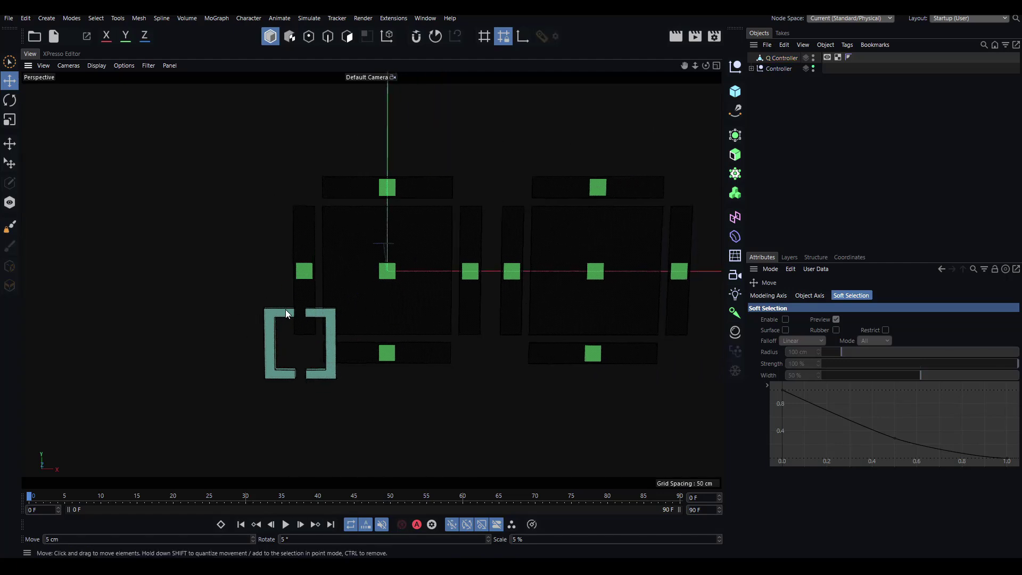
Select the Q Controller and open the Customize Commands manager.
{"action": "middle_click_drag", "start_coordinate": [607, 170], "coordinate": [556, 186], "text": "alt"}
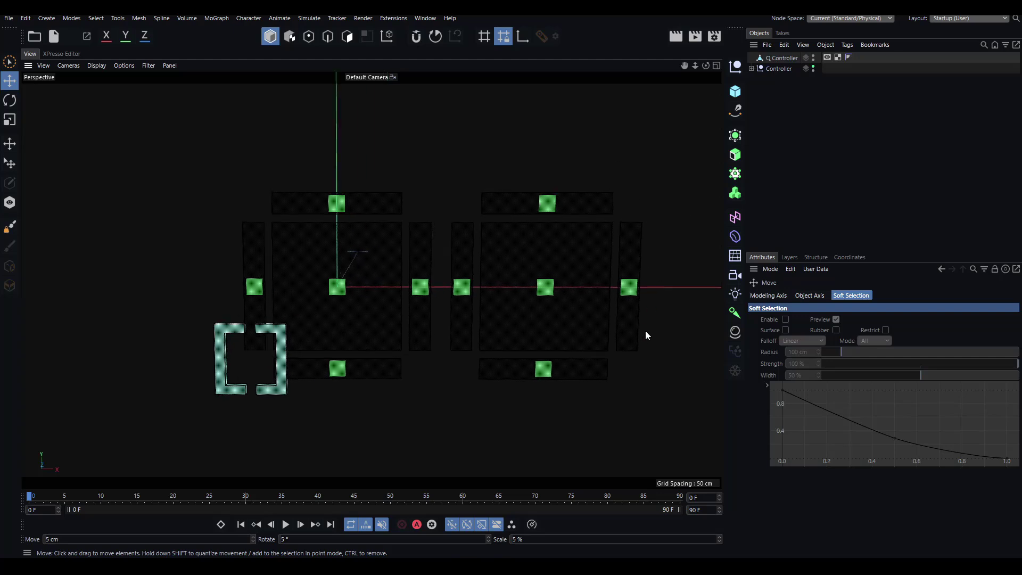
{"action": "left_click", "coordinate": [236, 333]}
{"action": "middle_click_drag", "start_coordinate": [237, 332], "coordinate": [299, 270], "text": "alt"}
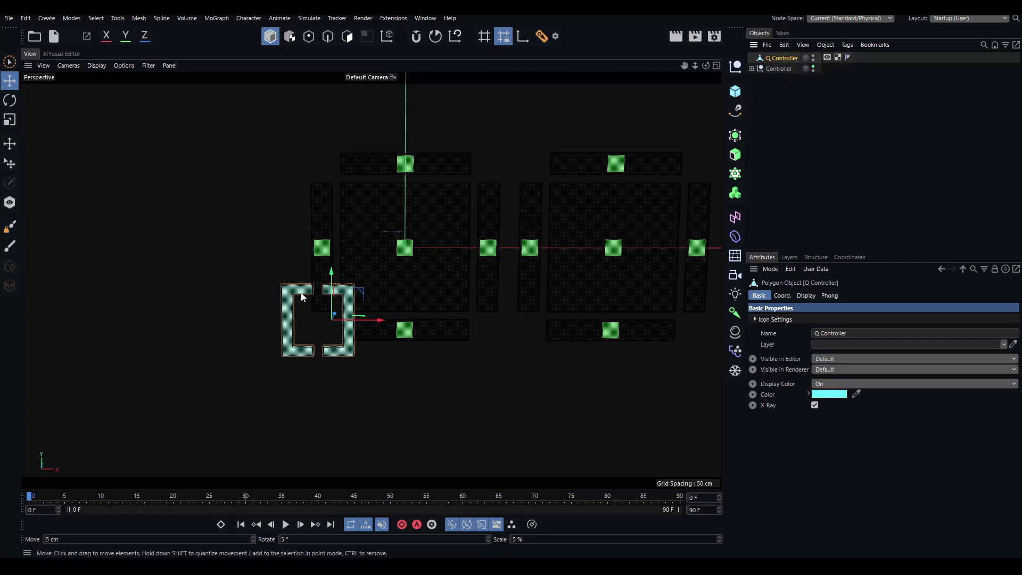
{"action": "left_click_drag", "start_coordinate": [284, 271], "coordinate": [433, 166], "text": "alt"}
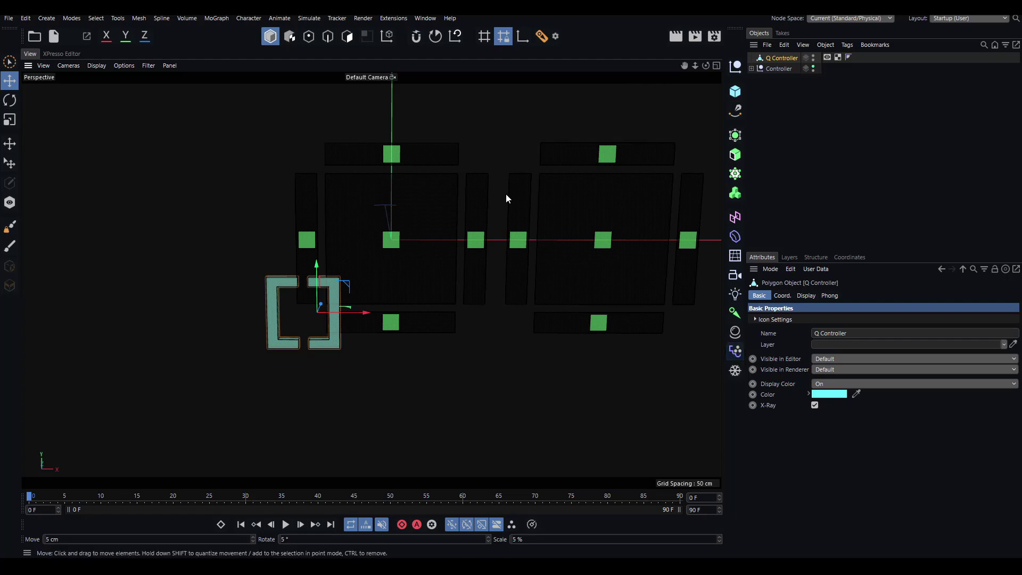
{"action": "key", "text": "shift+F12"}
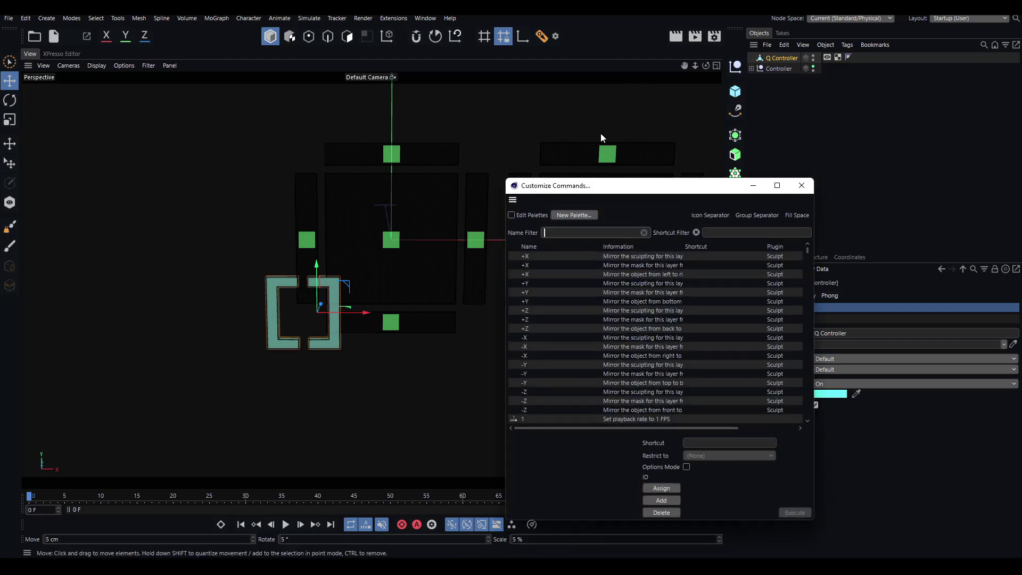
{"action": "left_click_drag", "start_coordinate": [569, 191], "coordinate": [559, 183]}
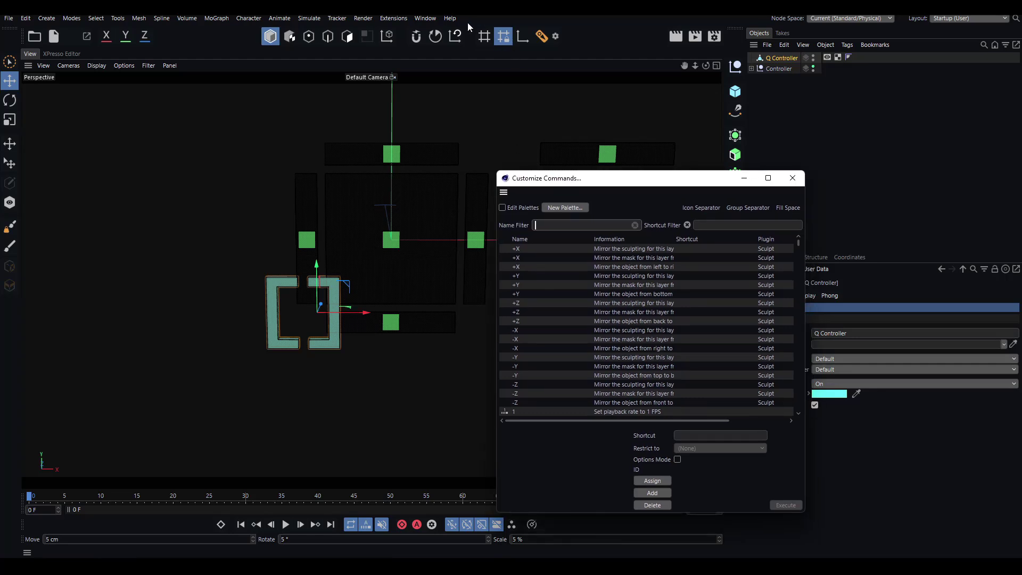
{"action": "left_click", "coordinate": [430, 18]}
{"action": "mouse_move", "coordinate": [434, 37]}
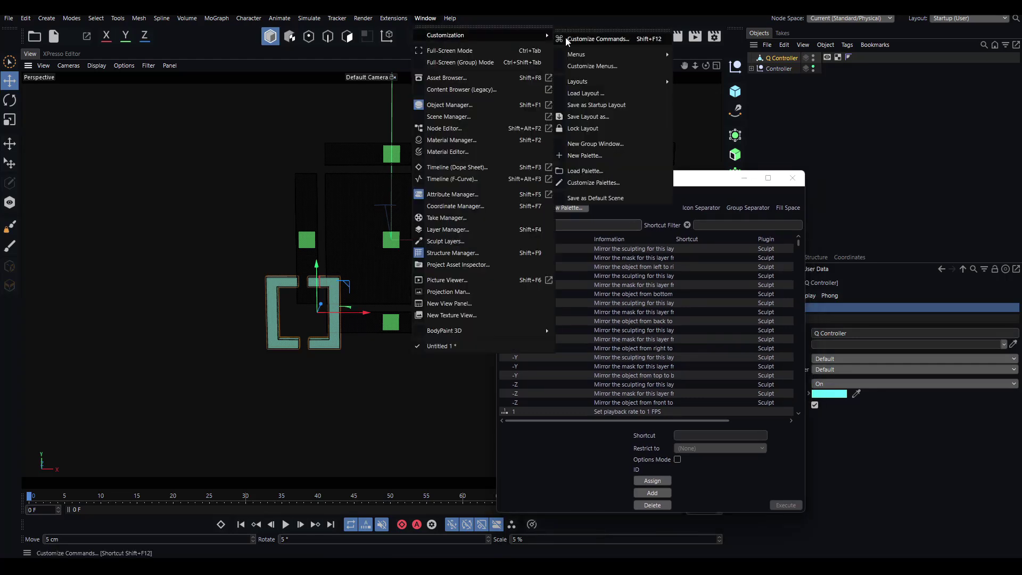
{"action": "left_click", "coordinate": [633, 40]}
{"action": "left_click_drag", "start_coordinate": [691, 181], "coordinate": [576, 94]}
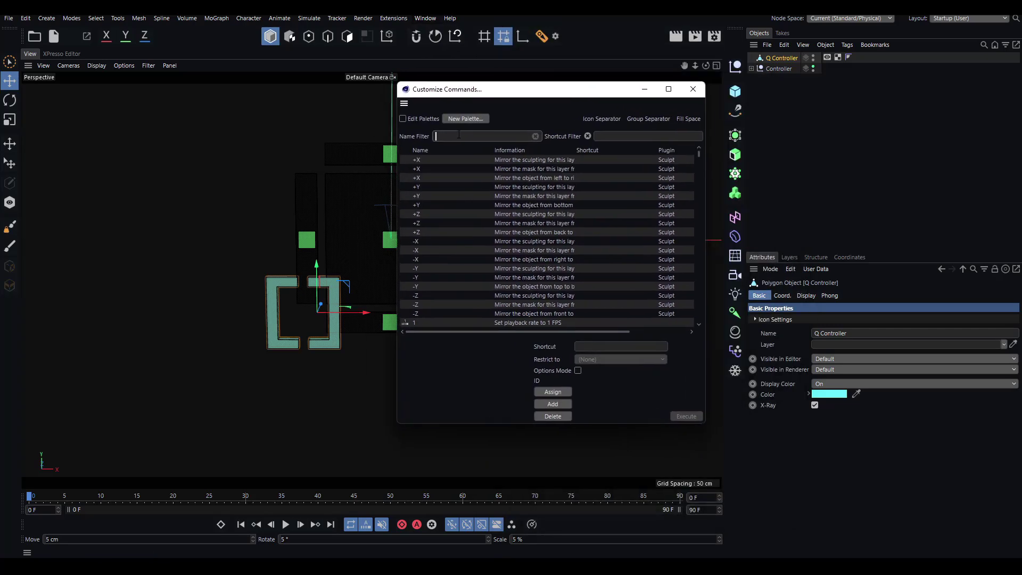
Find the Add Point Morph command by searching for "point morph" and dock it at the end of the tool palette.
{"action": "type", "text": "point morph"}
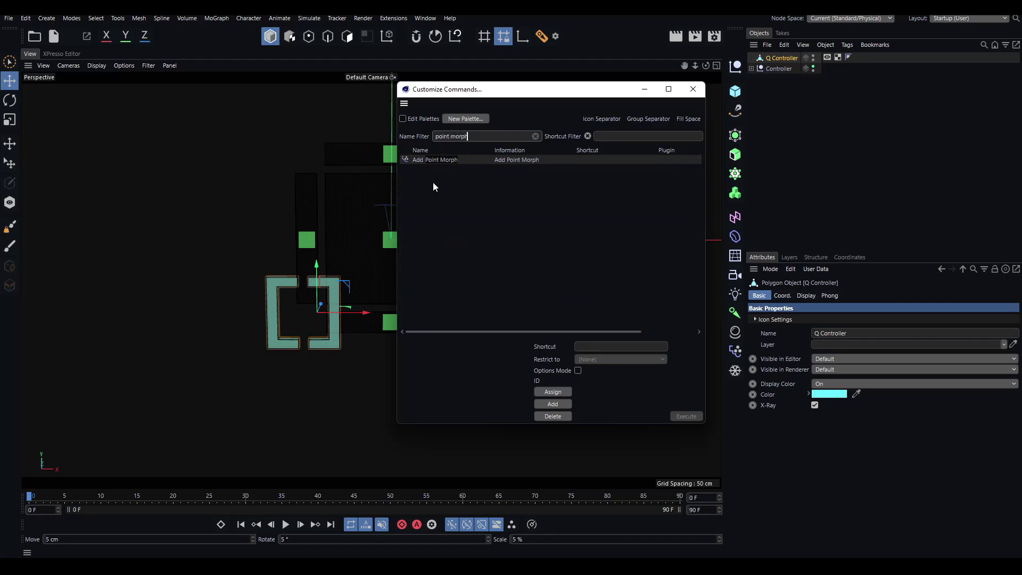
{"action": "left_click", "coordinate": [442, 159]}
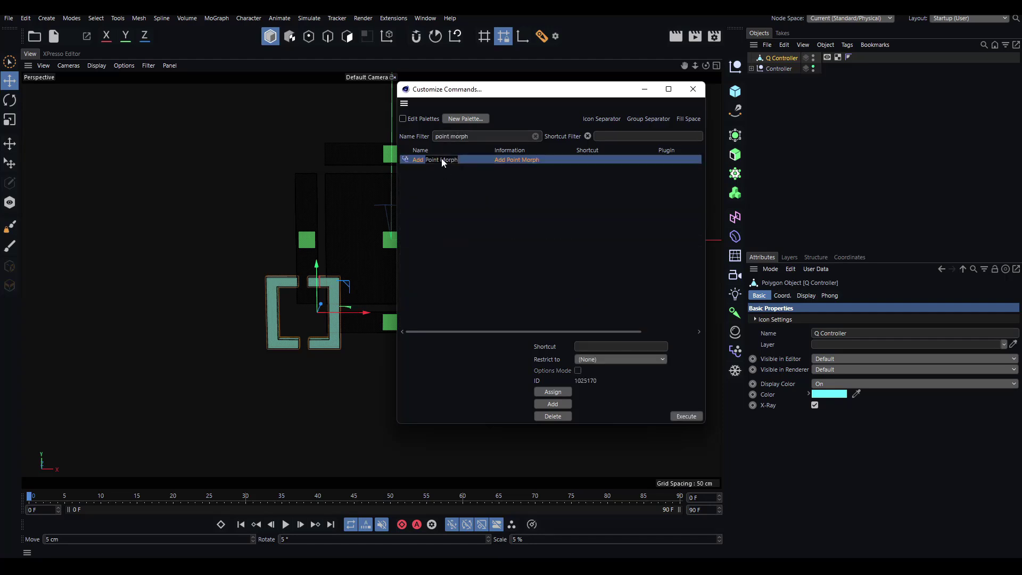
{"action": "left_click", "coordinate": [403, 118]}
{"action": "left_click_drag", "start_coordinate": [18, 304], "coordinate": [9, 304]}
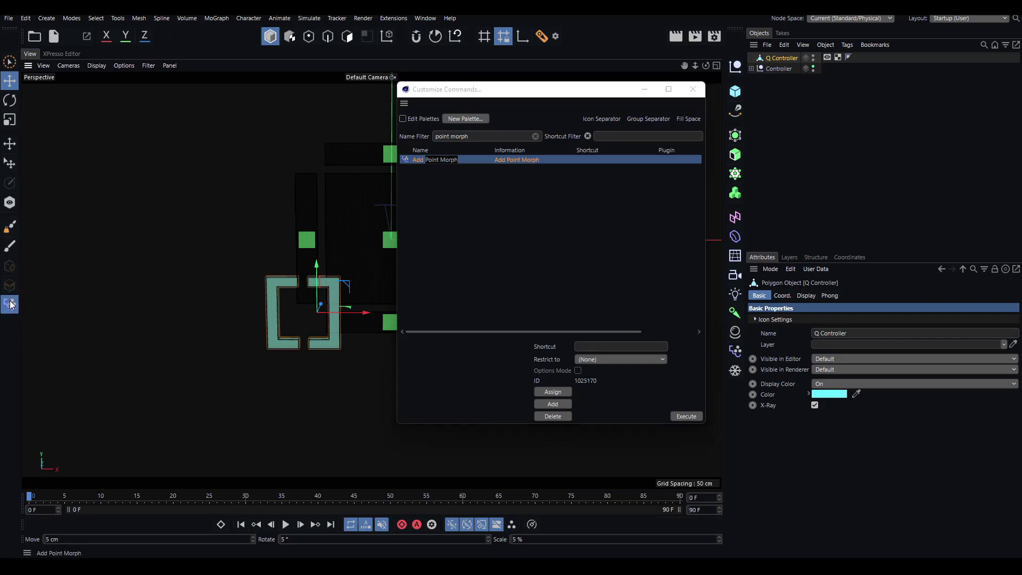
Try the docked Add Point Morph command on the Q Controller and delete the resulting tag.
{"action": "left_click", "coordinate": [10, 304]}
{"action": "left_click", "coordinate": [686, 92]}
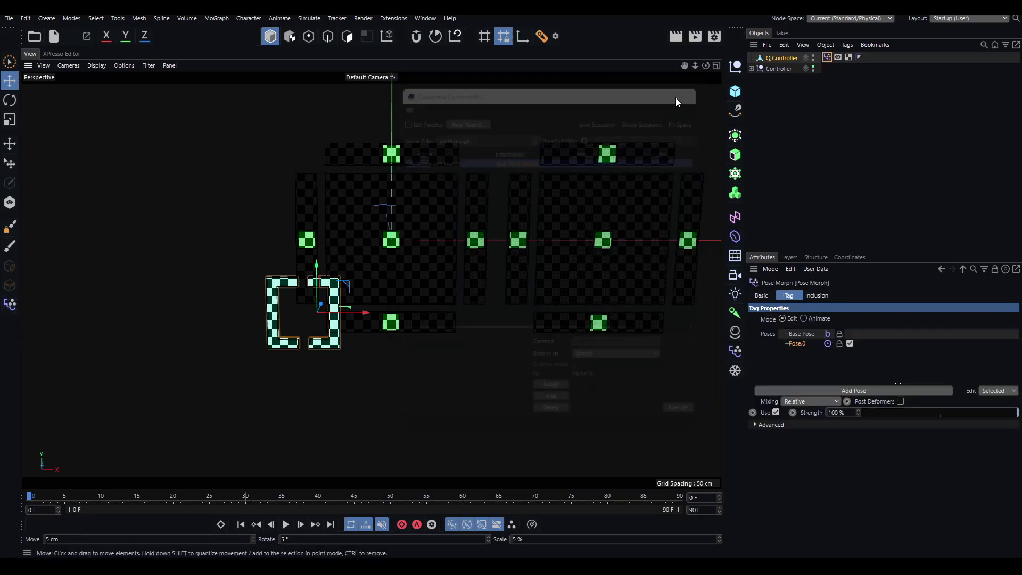
{"action": "key", "text": "Delete"}
Add a Point Morph tag to the Q Controller and keep Pose.0 in edit mode.
{"action": "middle_click_drag", "start_coordinate": [545, 164], "coordinate": [404, 178], "text": "alt"}
{"action": "left_click_drag", "start_coordinate": [404, 177], "coordinate": [345, 171], "text": "alt"}
{"action": "middle_click_drag", "start_coordinate": [85, 330], "coordinate": [269, 259], "text": "alt"}
{"action": "left_click", "coordinate": [314, 230]}
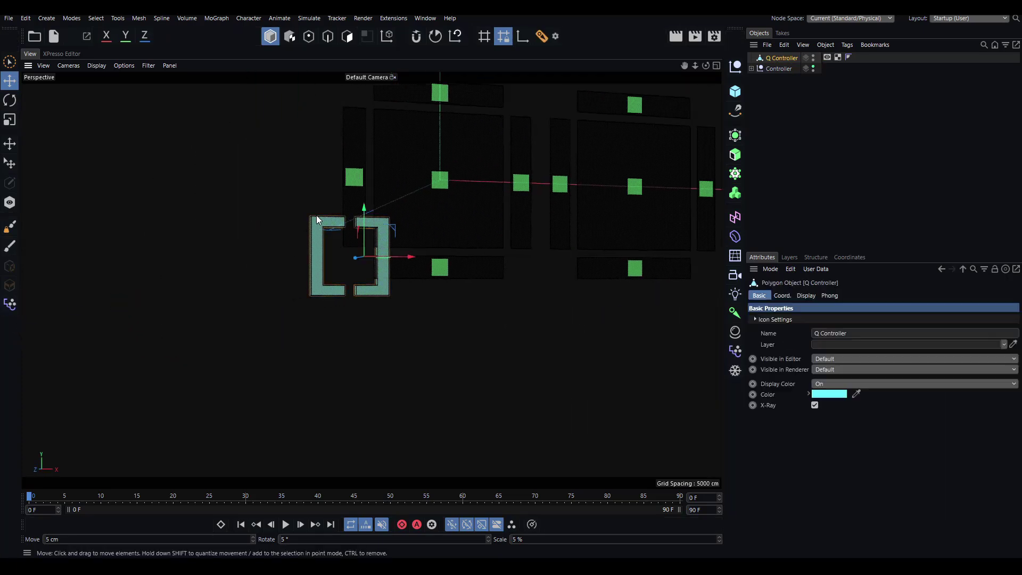
{"action": "left_click_drag", "start_coordinate": [314, 230], "coordinate": [309, 214], "text": "alt"}
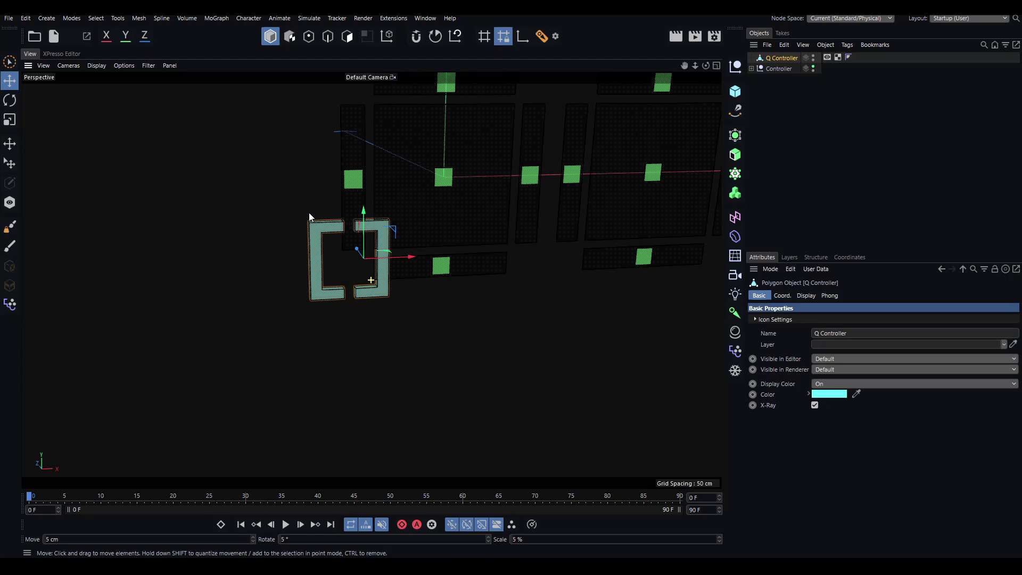
{"action": "left_click", "coordinate": [10, 304]}
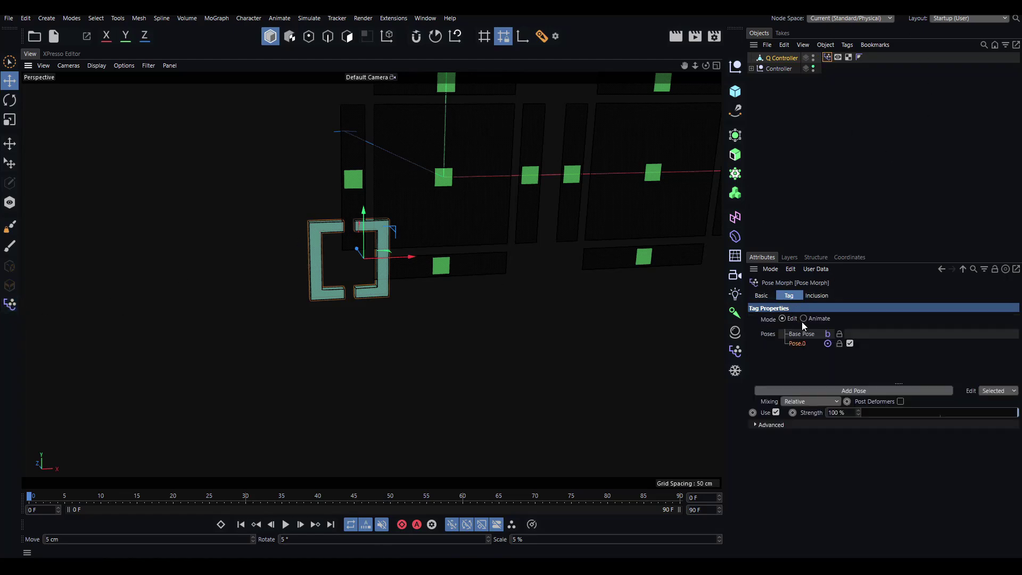
{"action": "double_click", "coordinate": [794, 343]}
{"action": "middle_click_drag", "start_coordinate": [557, 237], "coordinate": [497, 259], "text": "alt"}
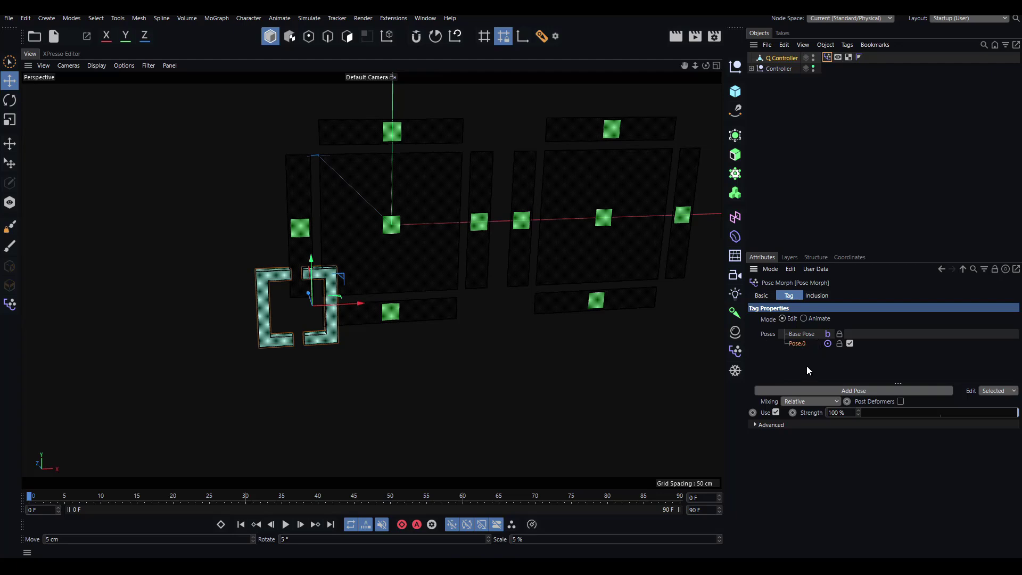
{"action": "middle_click_drag", "start_coordinate": [470, 288], "coordinate": [372, 296], "text": "alt"}
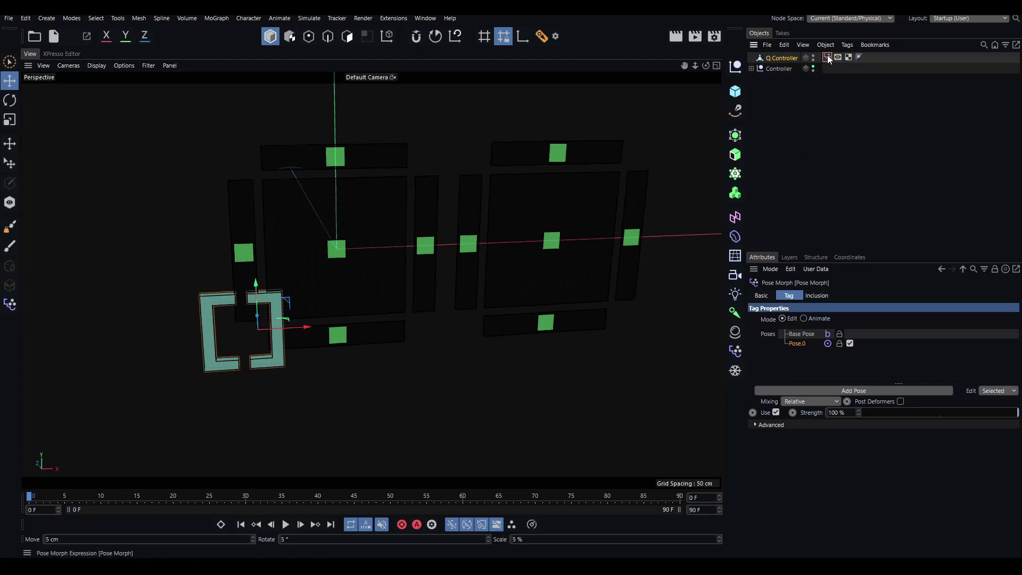
Switch the Q Controller to polygon editing and select the four polygons of its two upper arms.
{"action": "left_click", "coordinate": [785, 58]}
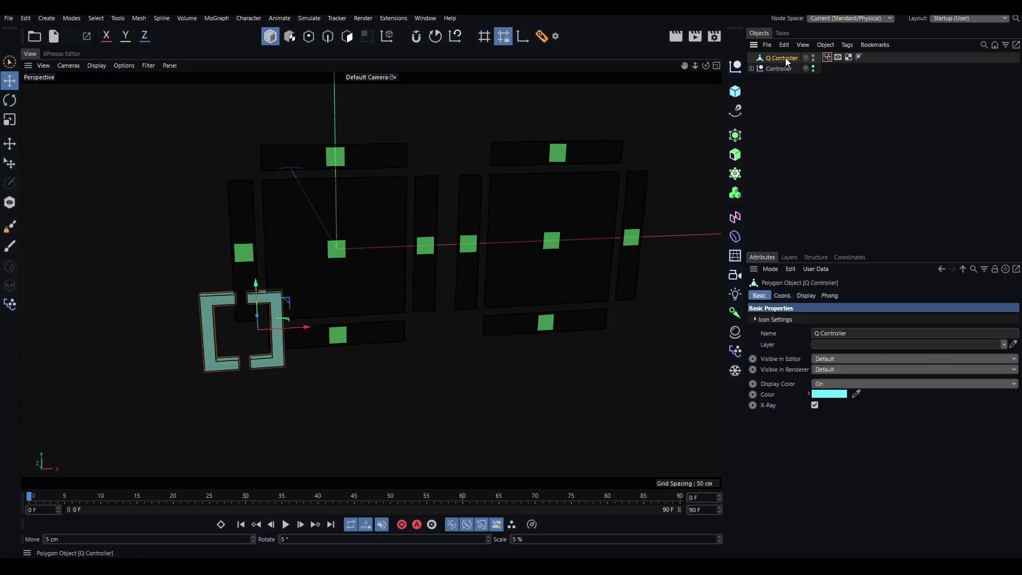
{"action": "middle_click_drag", "start_coordinate": [442, 226], "coordinate": [566, 171], "text": "alt"}
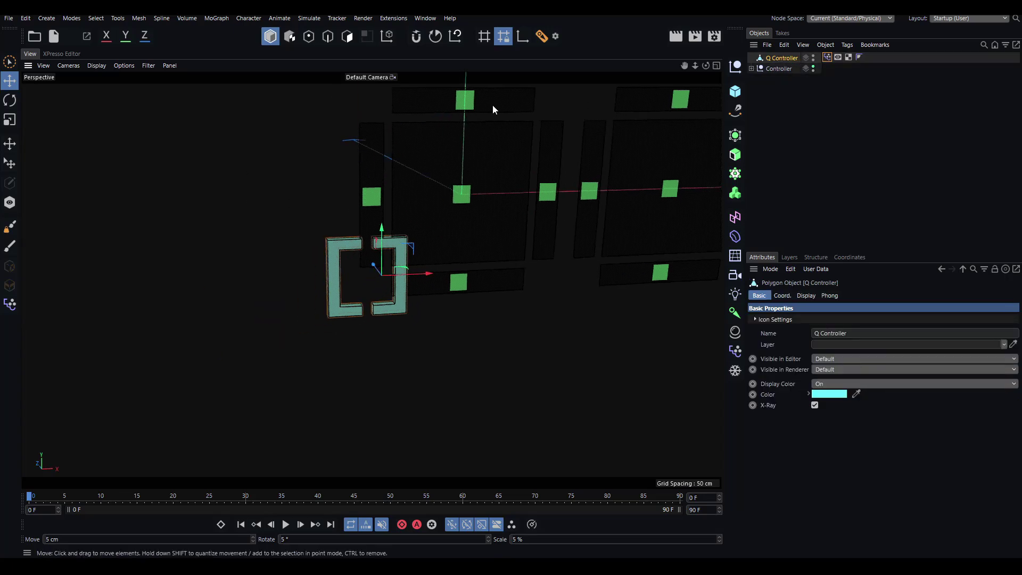
{"action": "left_click", "coordinate": [349, 36]}
{"action": "left_click_drag", "start_coordinate": [502, 171], "coordinate": [549, 174], "text": "alt"}
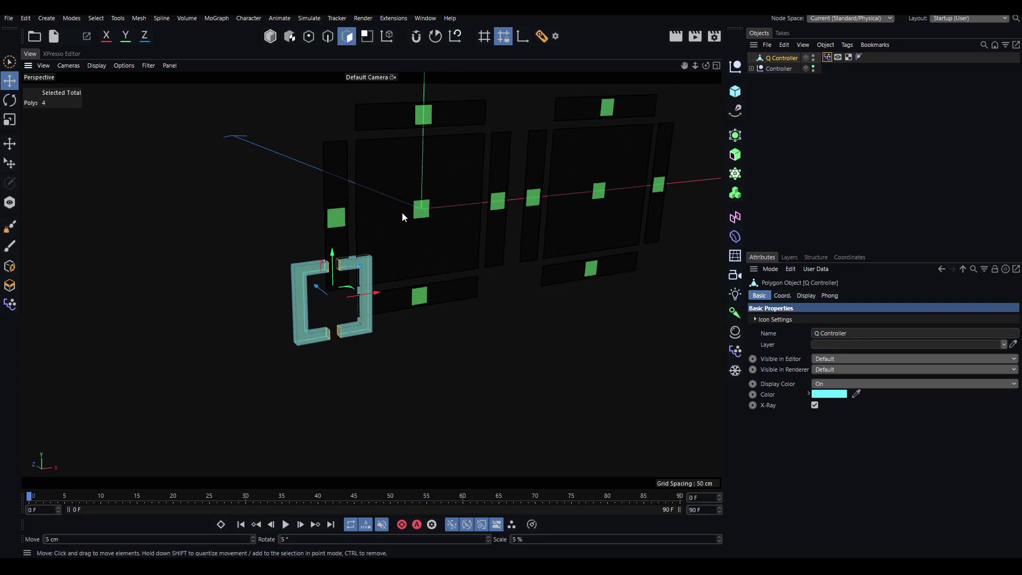
{"action": "left_click_drag", "start_coordinate": [301, 235], "coordinate": [347, 260], "text": "alt"}
{"action": "scroll", "coordinate": [357, 258], "scroll_direction": "up", "scroll_amount": 3}
{"action": "left_click", "coordinate": [305, 272]}
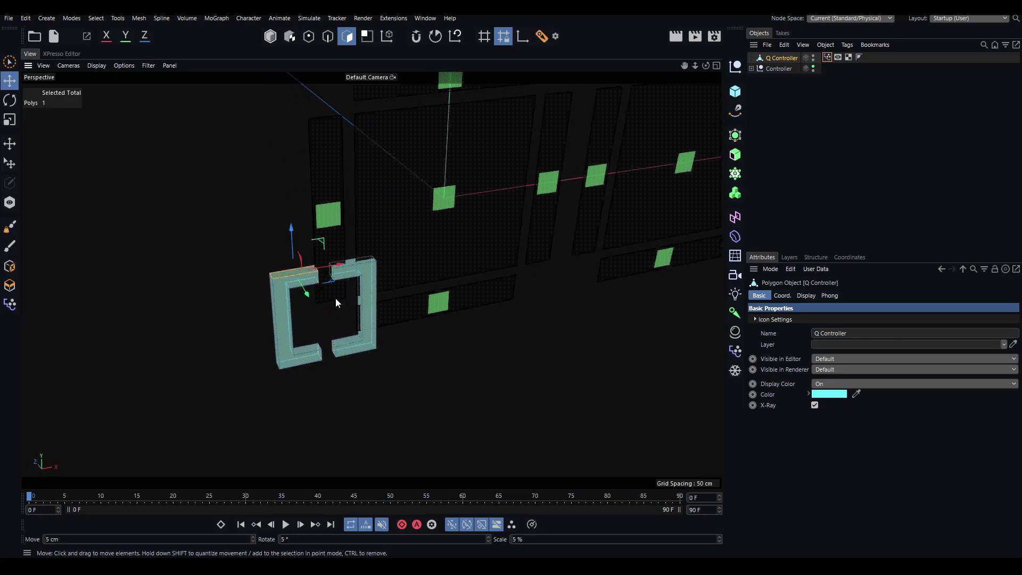
{"action": "left_click", "coordinate": [356, 263], "text": "shift"}
{"action": "left_click_drag", "start_coordinate": [346, 289], "coordinate": [361, 139], "text": "alt"}
{"action": "scroll", "coordinate": [330, 268], "scroll_direction": "up", "scroll_amount": 3}
{"action": "left_click", "coordinate": [301, 276], "text": "shift"}
{"action": "left_click", "coordinate": [339, 280], "text": "shift"}
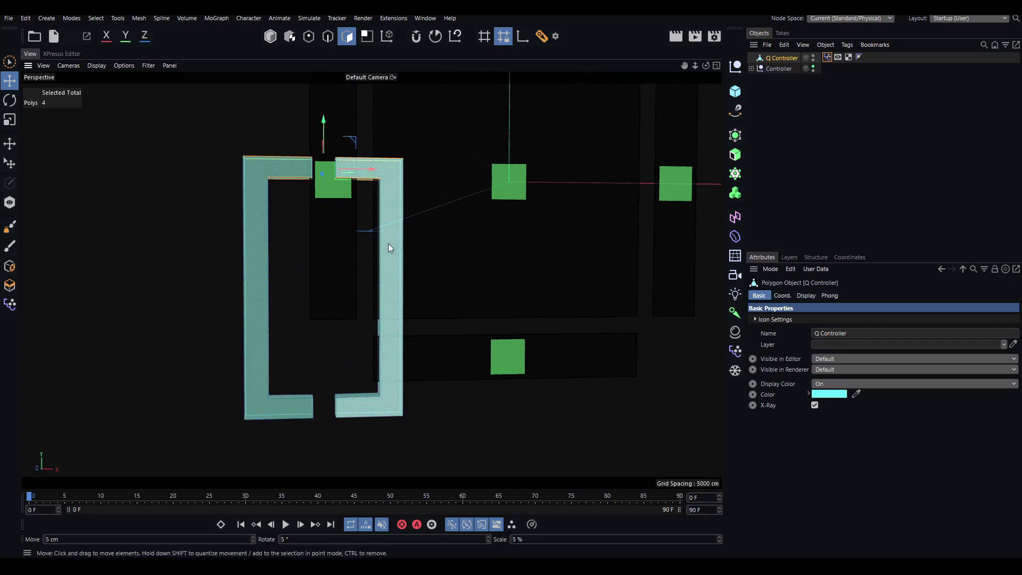
Undo the last change and raise the selected upper-arm polygons along Y until the brackets extend above the rig.
{"action": "key", "text": "ctrl+z"}
{"action": "scroll", "coordinate": [328, 401], "scroll_direction": "down", "scroll_amount": 5}
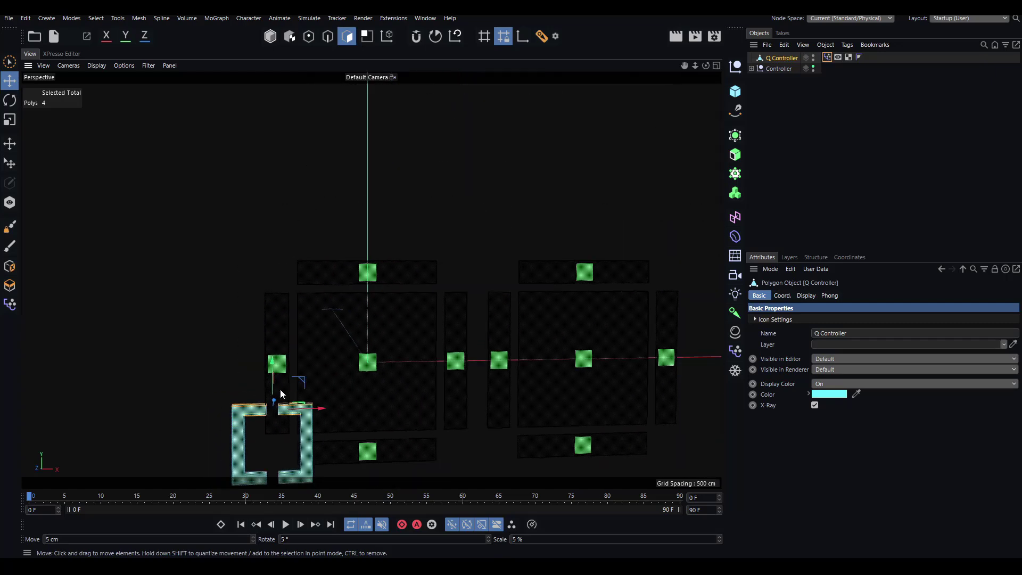
{"action": "left_click_drag", "start_coordinate": [302, 333], "coordinate": [315, 158]}
{"action": "middle_click_drag", "start_coordinate": [388, 232], "coordinate": [345, 216], "text": "alt"}
{"action": "left_click_drag", "start_coordinate": [345, 216], "coordinate": [360, 257], "text": "alt"}
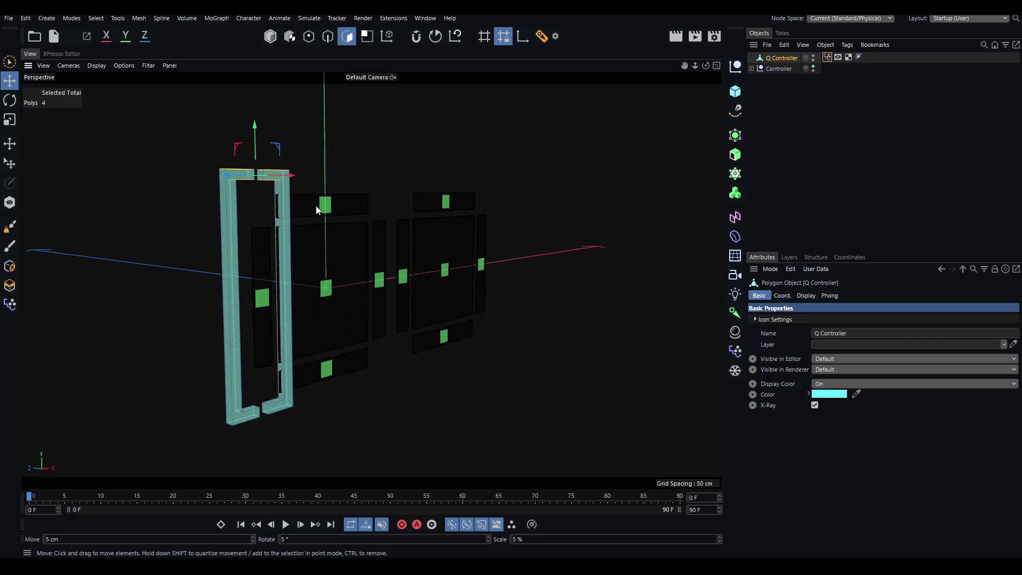
Select all the polygons of the Q Controller's right bracket.
{"action": "scroll", "coordinate": [264, 173], "scroll_direction": "up", "scroll_amount": 3}
{"action": "left_click", "coordinate": [266, 177]}
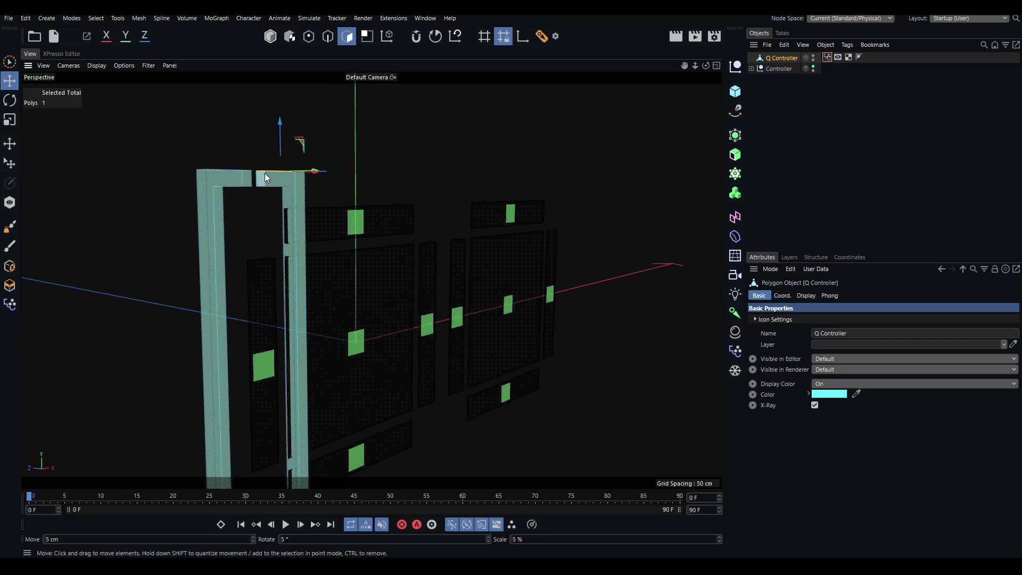
{"action": "double_click", "coordinate": [268, 180]}
{"action": "left_click_drag", "start_coordinate": [269, 223], "coordinate": [385, 209], "text": "alt"}
{"action": "left_click", "coordinate": [407, 181], "text": "shift"}
{"action": "left_click", "coordinate": [385, 209], "text": "shift"}
{"action": "middle_click_drag", "start_coordinate": [384, 402], "coordinate": [329, 205], "text": "alt"}
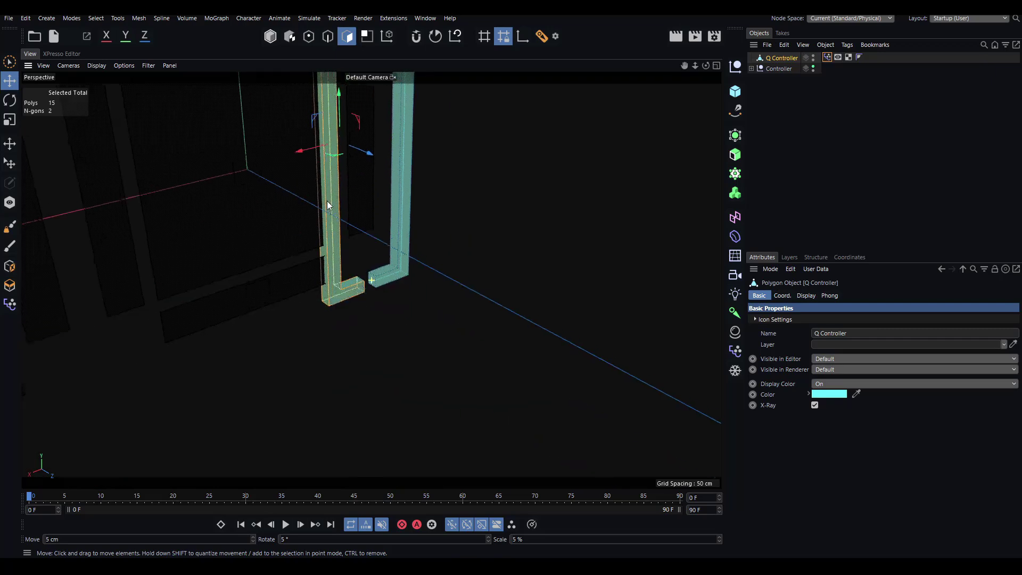
{"action": "right_click_drag", "start_coordinate": [342, 230], "coordinate": [432, 229], "text": "alt"}
{"action": "left_click", "coordinate": [363, 311], "text": "shift"}
{"action": "left_click_drag", "start_coordinate": [401, 311], "coordinate": [381, 320], "text": "alt"}
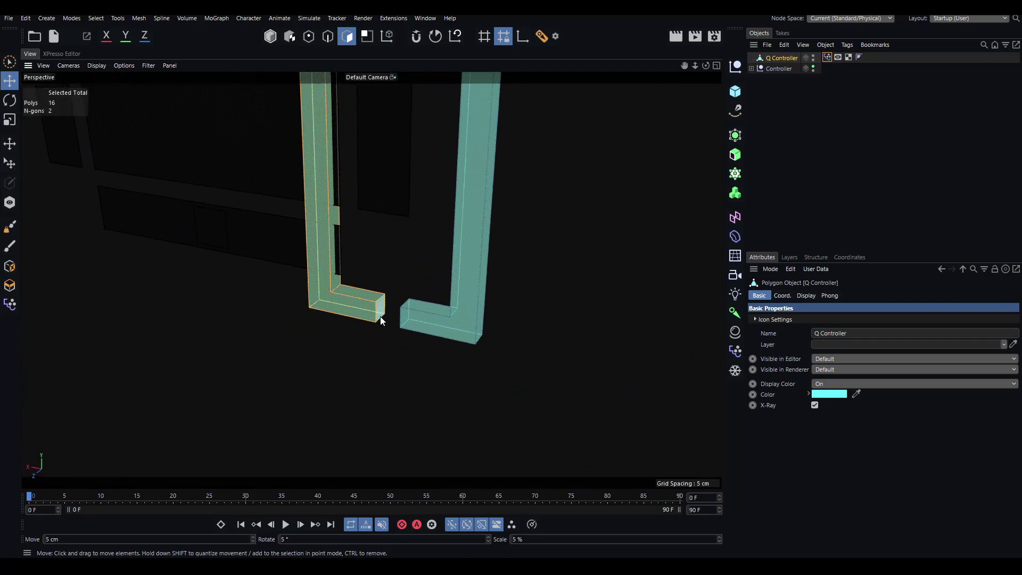
{"action": "left_click", "coordinate": [378, 310], "text": "shift"}
{"action": "left_click_drag", "start_coordinate": [369, 278], "coordinate": [351, 233], "text": "alt"}
{"action": "left_click", "coordinate": [312, 302], "text": "shift"}
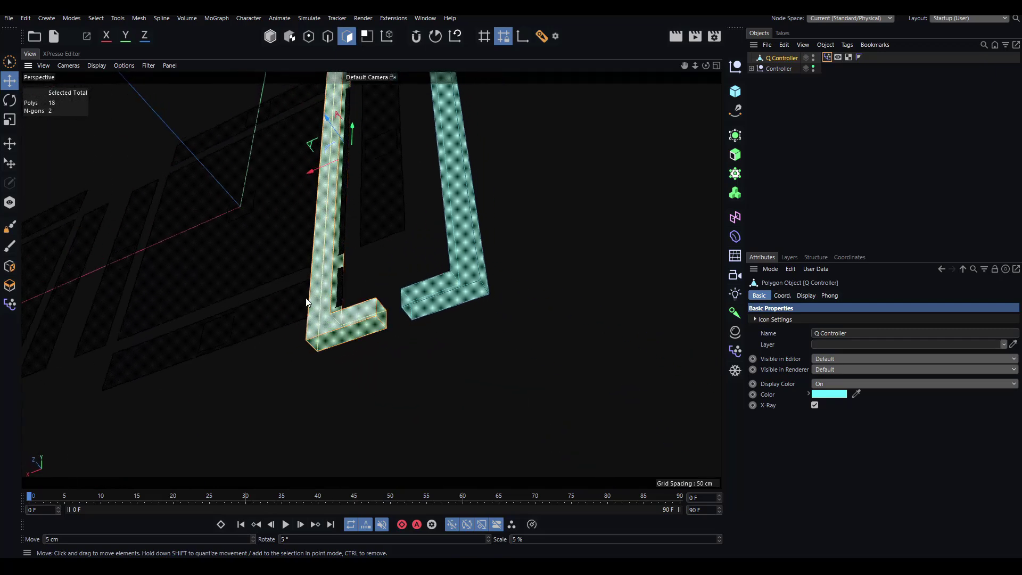
Move the right bracket along X to just beyond the right side of the rig.
{"action": "left_click_drag", "start_coordinate": [305, 297], "coordinate": [349, 330], "text": "alt"}
{"action": "middle_click_drag", "start_coordinate": [349, 330], "coordinate": [241, 297], "text": "alt"}
{"action": "left_click_drag", "start_coordinate": [241, 291], "coordinate": [609, 306]}
{"action": "left_click_drag", "start_coordinate": [603, 304], "coordinate": [610, 303]}
{"action": "middle_click_drag", "start_coordinate": [591, 297], "coordinate": [532, 267], "text": "alt"}
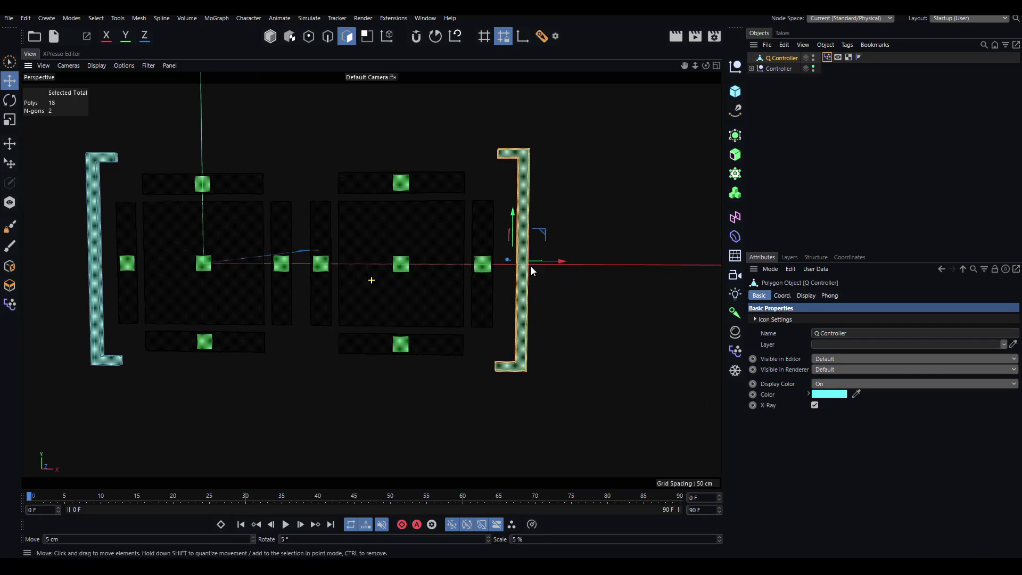
Select the long inner faces of the left and right brackets' vertical bars.
{"action": "mouse_move", "coordinate": [531, 267]}
{"action": "left_mouse_down", "text": "alt"}
{"action": "mouse_move", "coordinate": [476, 280]}
{"action": "mouse_move", "coordinate": [519, 269]}
{"action": "left_mouse_up", "text": "alt"}
{"action": "middle_click_drag", "start_coordinate": [335, 248], "coordinate": [491, 226], "text": "alt"}
{"action": "left_click_drag", "start_coordinate": [369, 279], "coordinate": [346, 208], "text": "alt"}
{"action": "left_click_drag", "start_coordinate": [220, 175], "coordinate": [245, 189], "text": "alt"}
{"action": "scroll", "coordinate": [245, 191], "scroll_direction": "up", "scroll_amount": 5}
{"action": "left_click", "coordinate": [221, 173]}
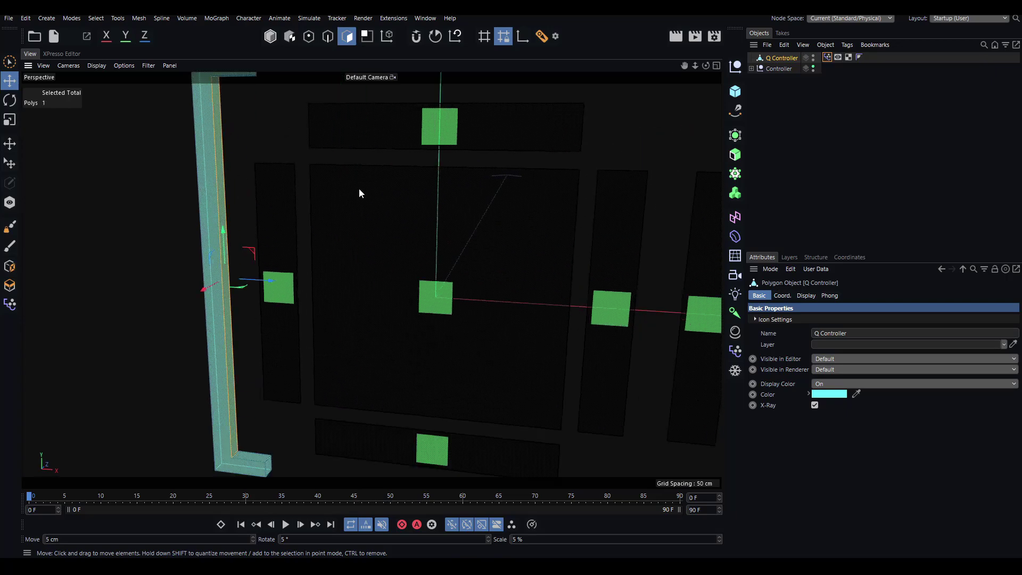
{"action": "scroll", "coordinate": [360, 188], "scroll_direction": "down", "scroll_amount": 7}
{"action": "middle_click_drag", "start_coordinate": [468, 208], "coordinate": [226, 225], "text": "alt"}
{"action": "left_click_drag", "start_coordinate": [227, 225], "coordinate": [347, 216], "text": "alt"}
{"action": "scroll", "coordinate": [348, 215], "scroll_direction": "up", "scroll_amount": 5}
{"action": "left_click", "coordinate": [355, 204], "text": "shift"}
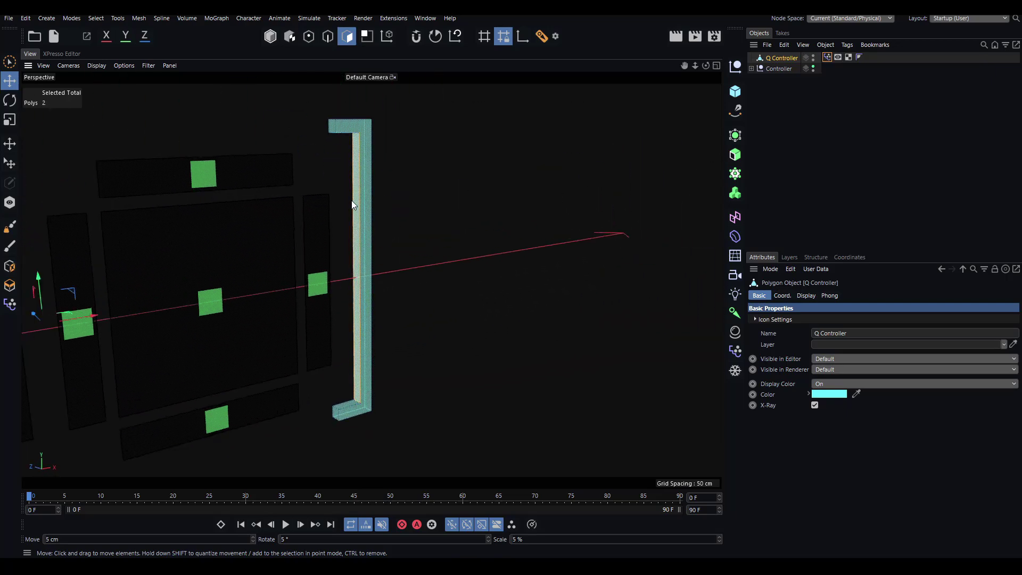
Add the end faces of the brackets' upper and lower arms to the polygon selection.
{"action": "scroll", "coordinate": [354, 205], "scroll_direction": "down", "scroll_amount": 7}
{"action": "middle_click_drag", "start_coordinate": [303, 214], "coordinate": [355, 213], "text": "alt"}
{"action": "left_click_drag", "start_coordinate": [355, 213], "coordinate": [294, 206], "text": "alt"}
{"action": "scroll", "coordinate": [372, 229], "scroll_direction": "up", "scroll_amount": 5}
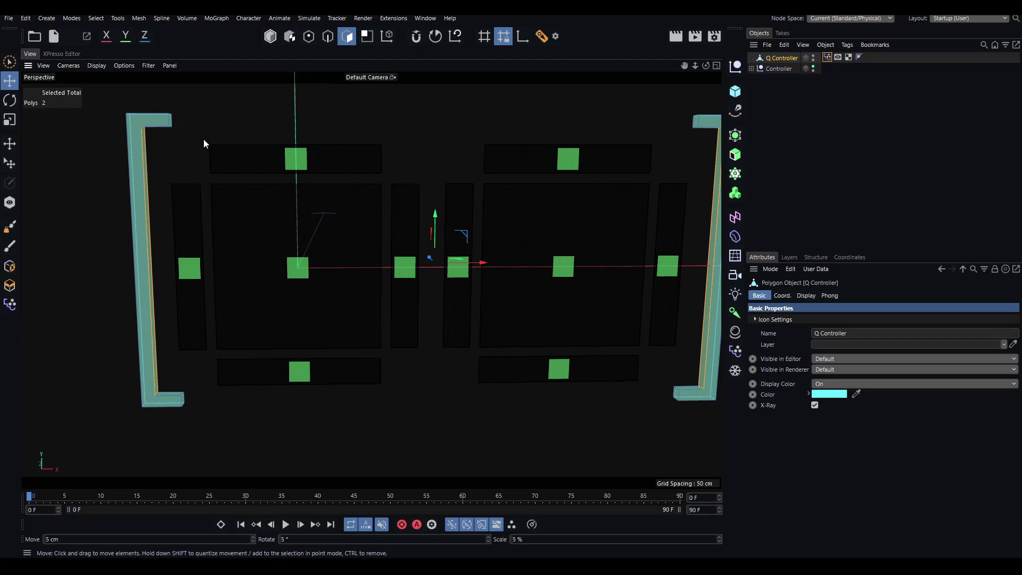
{"action": "left_click", "coordinate": [170, 121], "text": "shift"}
{"action": "left_click", "coordinate": [186, 398], "text": "shift"}
{"action": "left_click", "coordinate": [695, 121], "text": "shift"}
Scale the six selected faces slightly inward along X to thicken both brackets' vertical bars.
{"action": "middle_click_drag", "start_coordinate": [558, 166], "coordinate": [416, 175], "text": "alt"}
{"action": "key", "text": "t"}
{"action": "scroll", "coordinate": [381, 251], "scroll_direction": "down", "scroll_amount": 2}
{"action": "middle_click_drag", "start_coordinate": [360, 251], "coordinate": [423, 272], "text": "alt"}
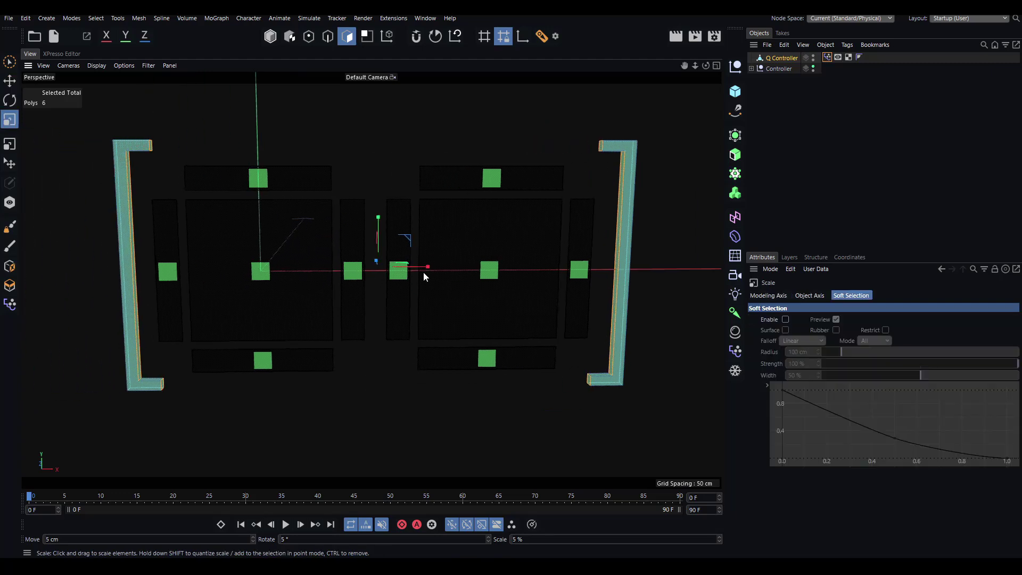
{"action": "left_click_drag", "start_coordinate": [421, 266], "coordinate": [420, 270]}
{"action": "left_click_drag", "start_coordinate": [189, 188], "coordinate": [166, 141], "text": "alt"}
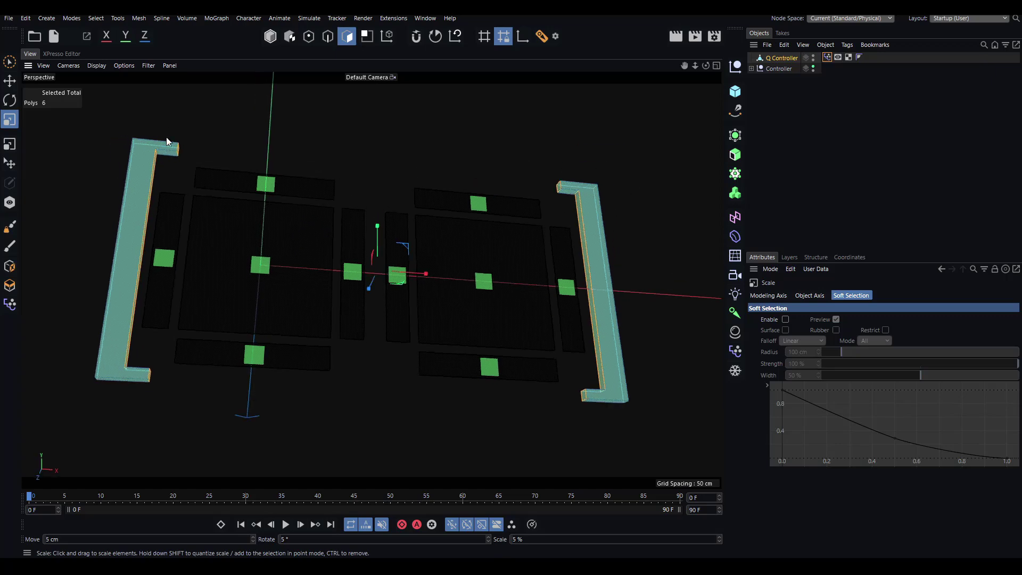
Select the inner faces of both brackets' upper and lower arms and scale them slightly along Y to thicken the arms.
{"action": "left_click", "coordinate": [169, 155]}
{"action": "left_click", "coordinate": [568, 193], "text": "shift"}
{"action": "left_click_drag", "start_coordinate": [568, 193], "coordinate": [567, 310], "text": "alt"}
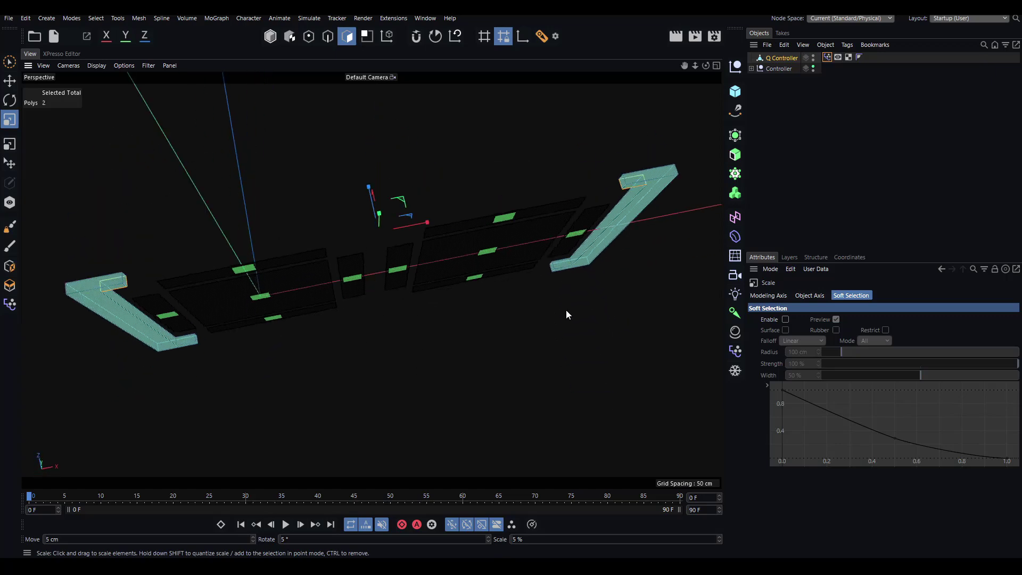
{"action": "left_click", "coordinate": [562, 263], "text": "shift"}
{"action": "left_click", "coordinate": [187, 338], "text": "shift"}
{"action": "left_click_drag", "start_coordinate": [186, 339], "coordinate": [336, 272], "text": "alt"}
{"action": "left_click_drag", "start_coordinate": [374, 222], "coordinate": [380, 231]}
Select the long inner faces of both brackets' vertical bars and adjust their thickness slightly by scaling along X.
{"action": "left_click_drag", "start_coordinate": [456, 234], "coordinate": [418, 217], "text": "alt"}
{"action": "middle_click_drag", "start_coordinate": [509, 227], "coordinate": [402, 222], "text": "alt"}
{"action": "left_click_drag", "start_coordinate": [400, 220], "coordinate": [495, 222], "text": "alt"}
{"action": "left_click", "coordinate": [412, 185]}
{"action": "left_click_drag", "start_coordinate": [412, 184], "coordinate": [197, 207], "text": "alt"}
{"action": "left_click", "coordinate": [171, 188], "text": "shift"}
{"action": "scroll", "coordinate": [298, 226], "scroll_direction": "down", "scroll_amount": 5}
{"action": "left_click_drag", "start_coordinate": [301, 229], "coordinate": [308, 225], "text": "alt"}
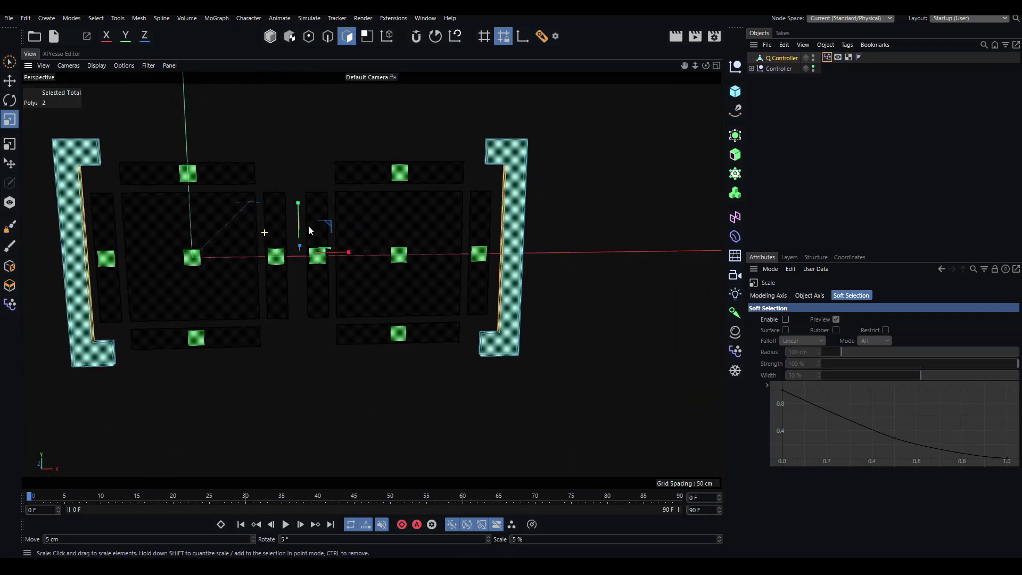
{"action": "scroll", "coordinate": [347, 239], "scroll_direction": "up", "scroll_amount": 4}
{"action": "scroll", "coordinate": [347, 244], "scroll_direction": "down", "scroll_amount": 4}
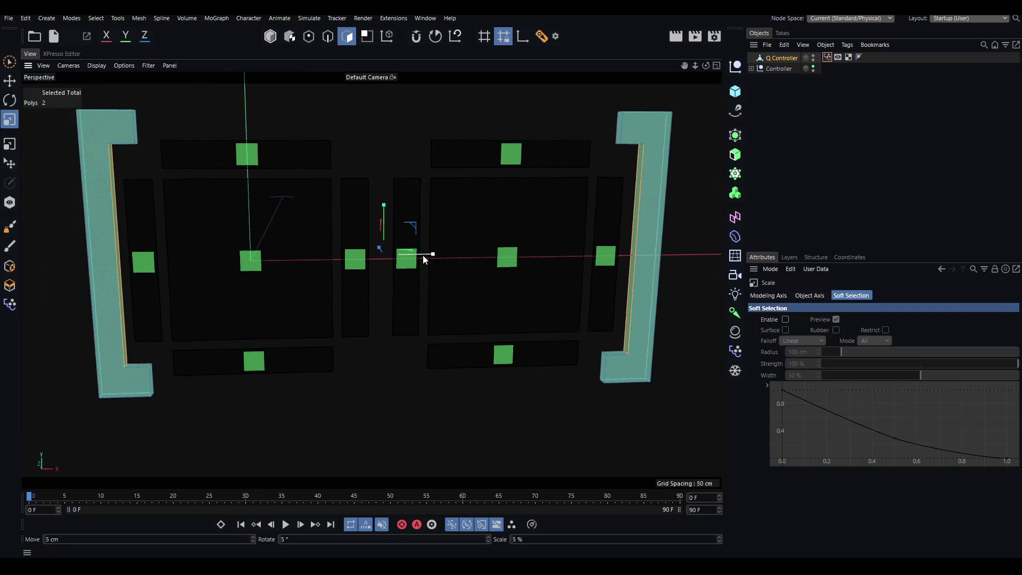
{"action": "left_click_drag", "start_coordinate": [424, 257], "coordinate": [426, 257]}
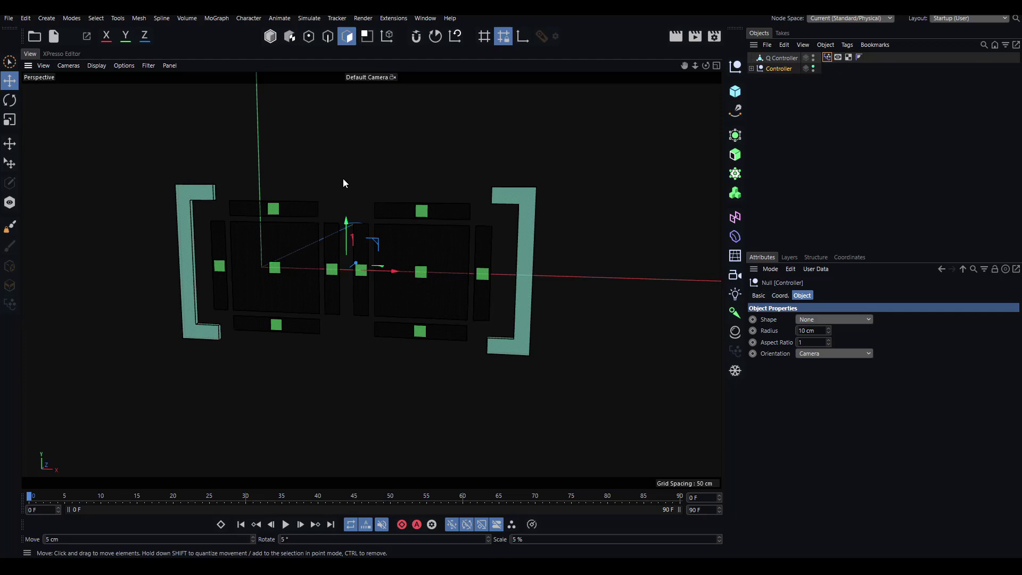
Return to Model mode and clear the object selection.
{"action": "left_click_drag", "start_coordinate": [343, 178], "coordinate": [314, 158], "text": "alt"}
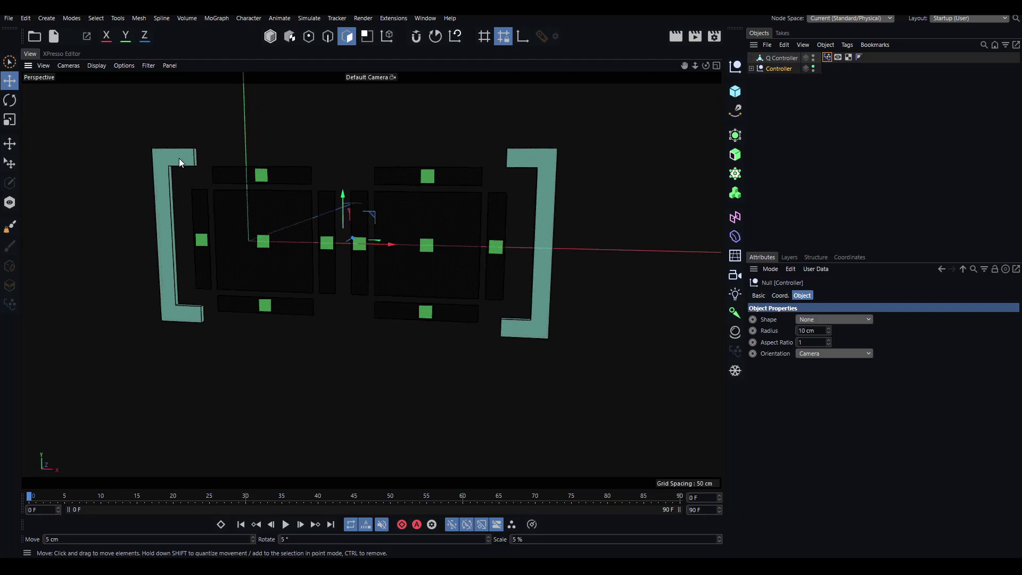
{"action": "middle_click_drag", "start_coordinate": [241, 184], "coordinate": [309, 187], "text": "alt"}
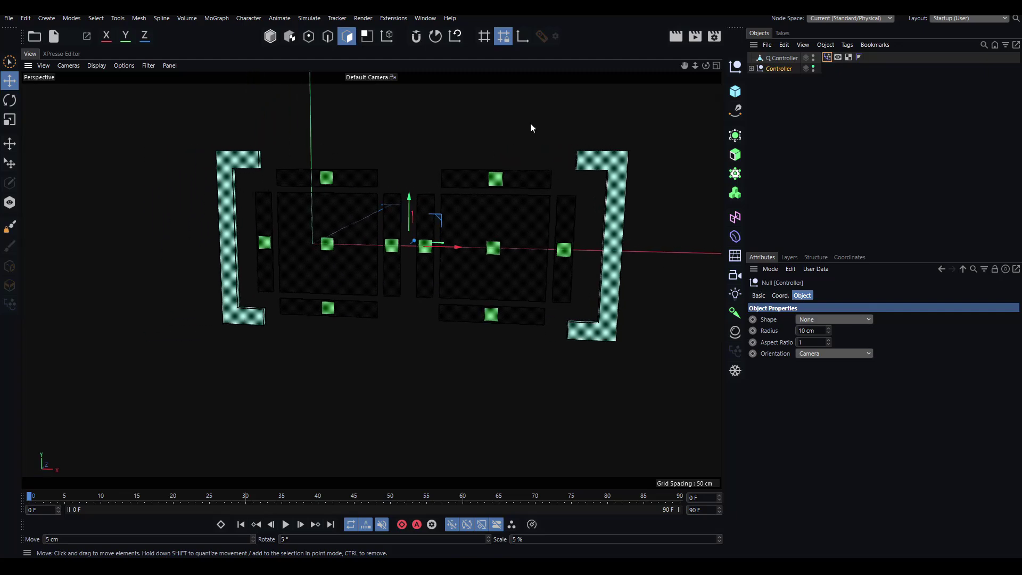
{"action": "left_click", "coordinate": [270, 37]}
{"action": "left_click", "coordinate": [352, 110]}
{"action": "middle_click_drag", "start_coordinate": [353, 110], "coordinate": [263, 133], "text": "alt"}
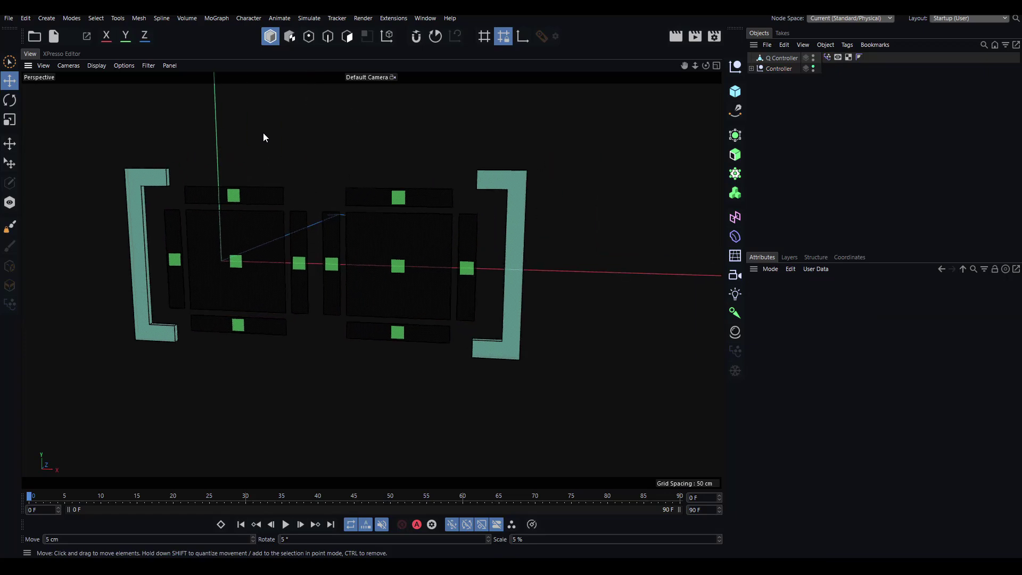
{"action": "left_click_drag", "start_coordinate": [263, 133], "coordinate": [295, 137], "text": "alt"}
{"action": "middle_click_drag", "start_coordinate": [295, 136], "coordinate": [327, 117], "text": "alt"}
Try moving the Q Controller along X and undo the move.
{"action": "left_click", "coordinate": [522, 159]}
{"action": "left_click_drag", "start_coordinate": [490, 192], "coordinate": [525, 185]}
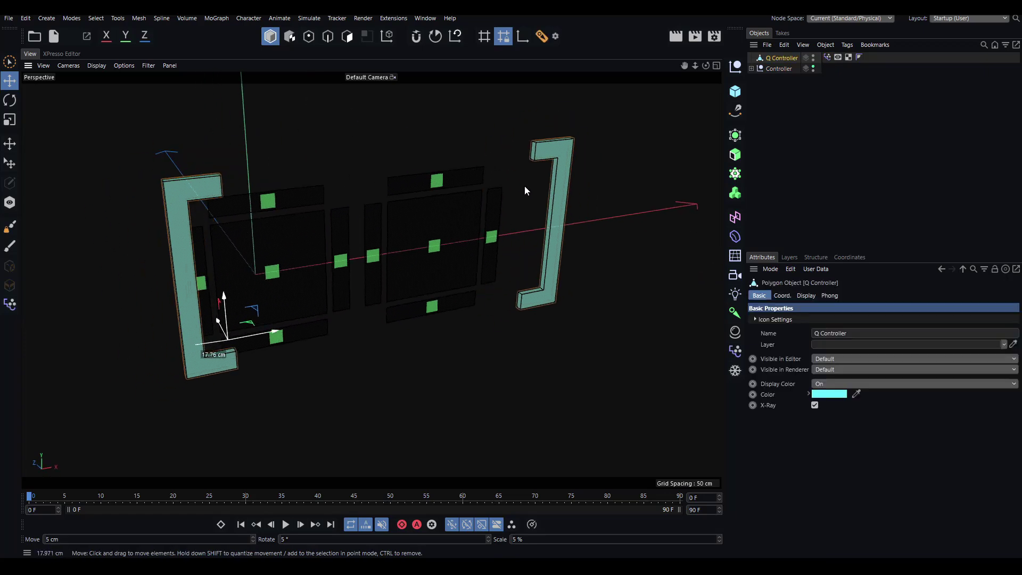
{"action": "key", "text": "ctrl+z"}
Test the pose strength on the Q Controller's Pose Morph tag, restore it to 100%, and switch the tag to Animate mode.
{"action": "left_click", "coordinate": [827, 57]}
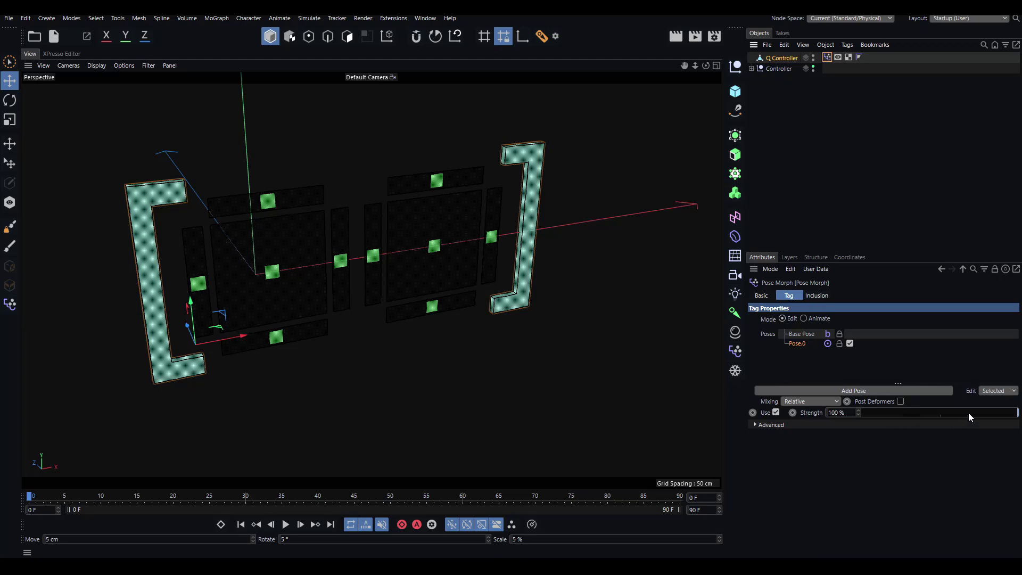
{"action": "left_click_drag", "start_coordinate": [968, 414], "coordinate": [932, 413]}
{"action": "left_click_drag", "start_coordinate": [990, 469], "coordinate": [1021, 461]}
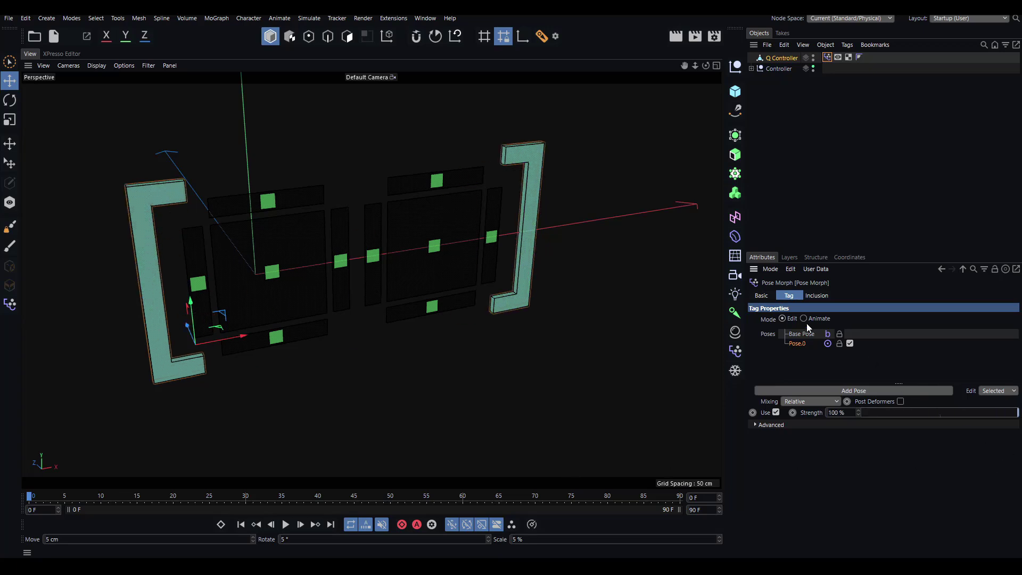
{"action": "mouse_move", "coordinate": [609, 184]}
{"action": "left_mouse_down", "text": "alt"}
{"action": "mouse_move", "coordinate": [583, 223]}
{"action": "mouse_move", "coordinate": [568, 178]}
{"action": "mouse_move", "coordinate": [591, 187]}
{"action": "left_mouse_up", "text": "alt"}
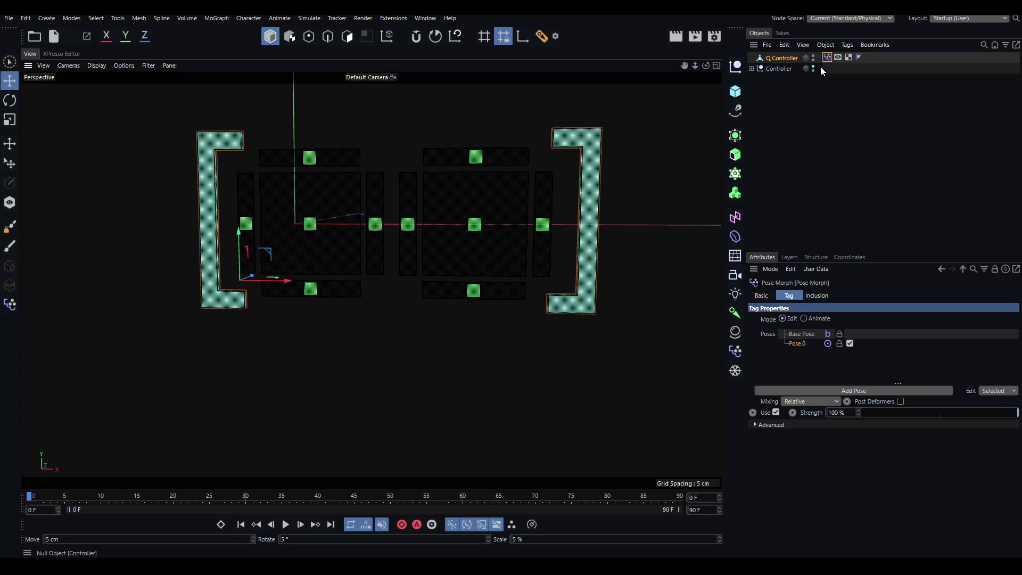
{"action": "left_click", "coordinate": [804, 319]}
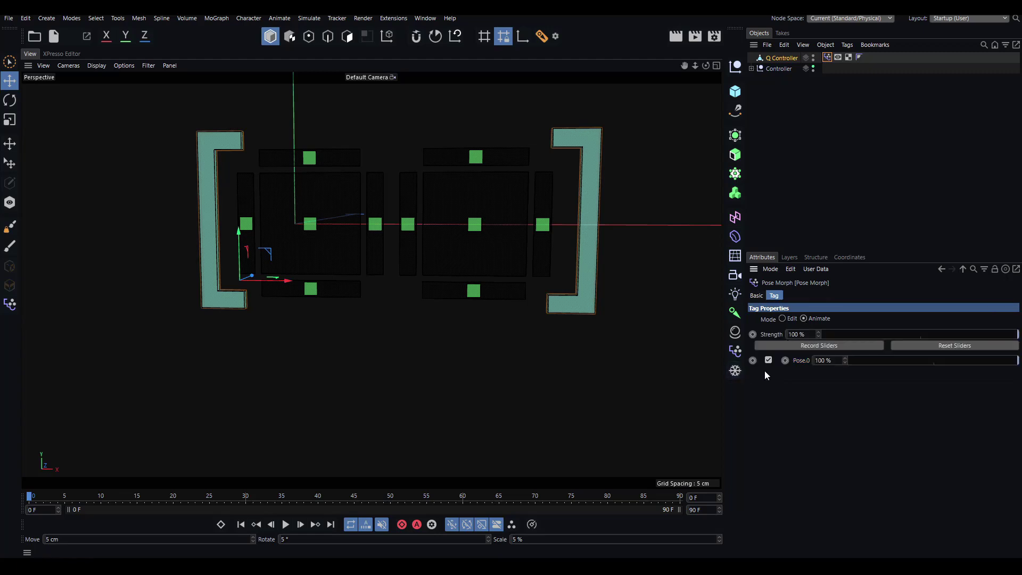
{"action": "left_click", "coordinate": [634, 174]}
{"action": "middle_click_drag", "start_coordinate": [633, 174], "coordinate": [613, 194], "text": "alt"}
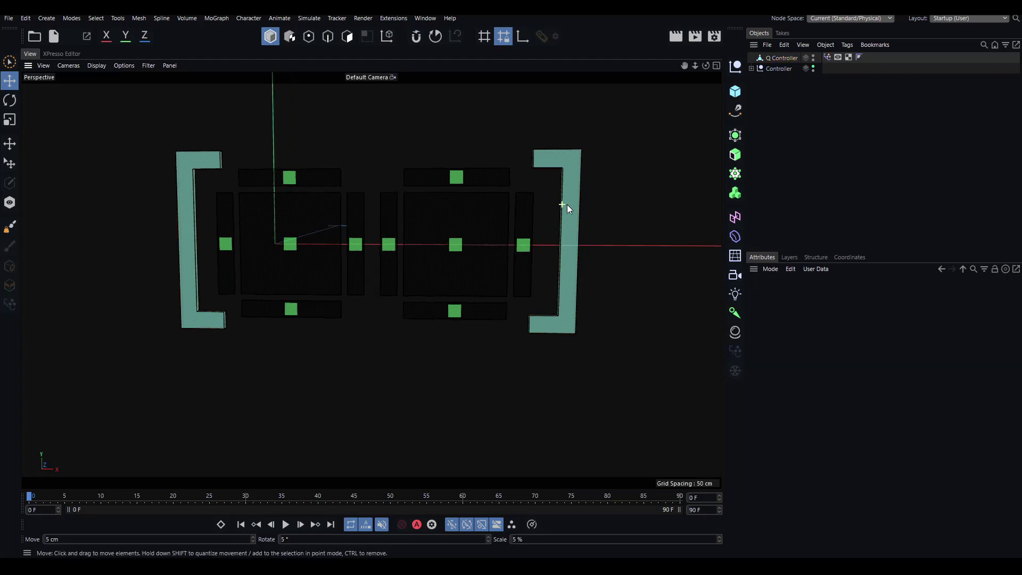
{"action": "left_click_drag", "start_coordinate": [568, 208], "coordinate": [597, 210], "text": "alt"}
{"action": "middle_click_drag", "start_coordinate": [371, 161], "coordinate": [441, 230], "text": "alt"}
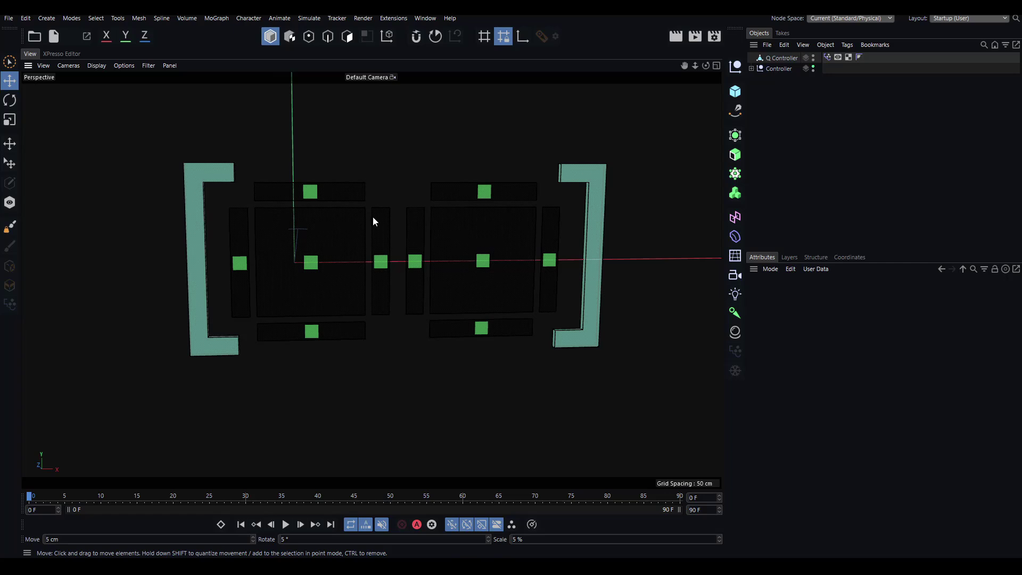
{"action": "middle_click_drag", "start_coordinate": [365, 228], "coordinate": [346, 185], "text": "alt"}
{"action": "left_click_drag", "start_coordinate": [364, 208], "coordinate": [413, 198], "text": "alt"}
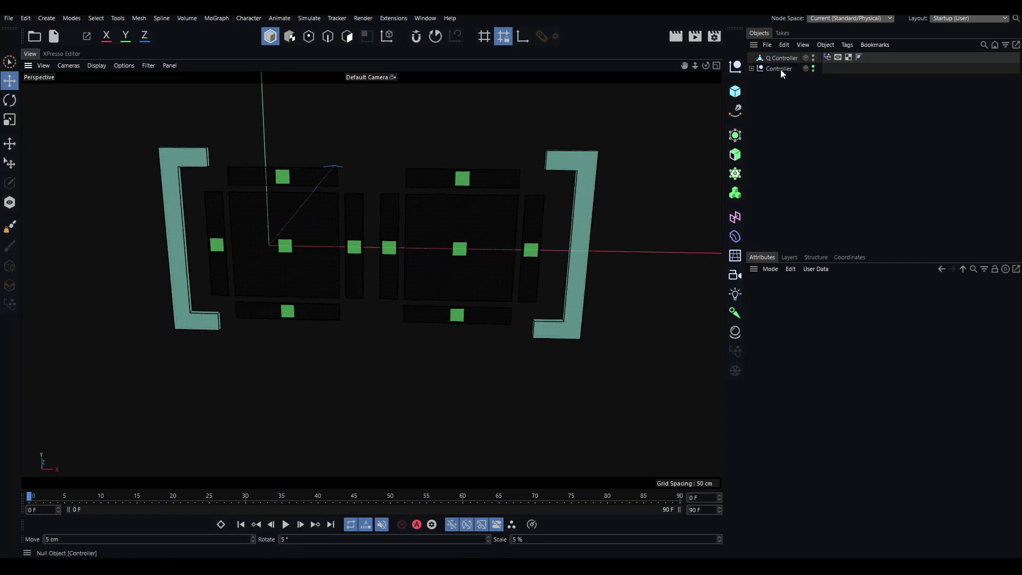
{"action": "middle_click_drag", "start_coordinate": [452, 165], "coordinate": [450, 187], "text": "alt"}
{"action": "left_click_drag", "start_coordinate": [450, 186], "coordinate": [446, 168], "text": "alt"}
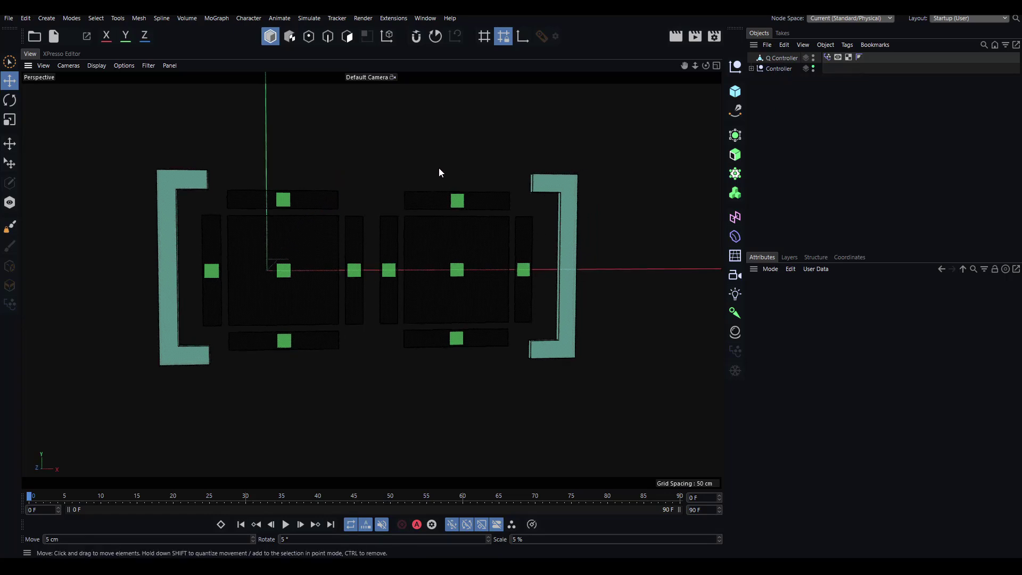
{"action": "left_click_drag", "start_coordinate": [439, 169], "coordinate": [400, 165], "text": "alt"}
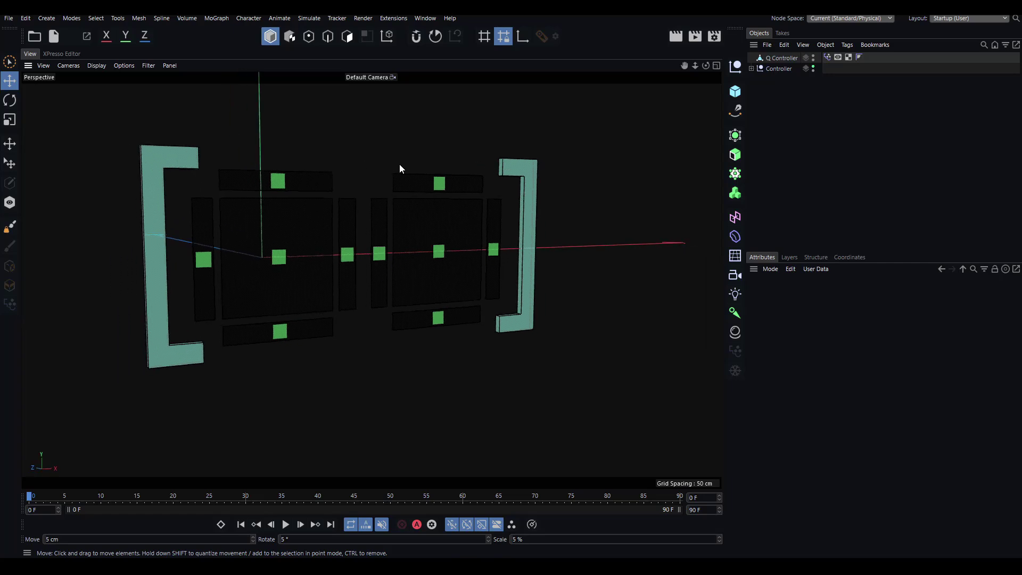
{"action": "left_click_drag", "start_coordinate": [391, 165], "coordinate": [365, 179], "text": "alt"}
{"action": "left_click", "coordinate": [787, 59]}
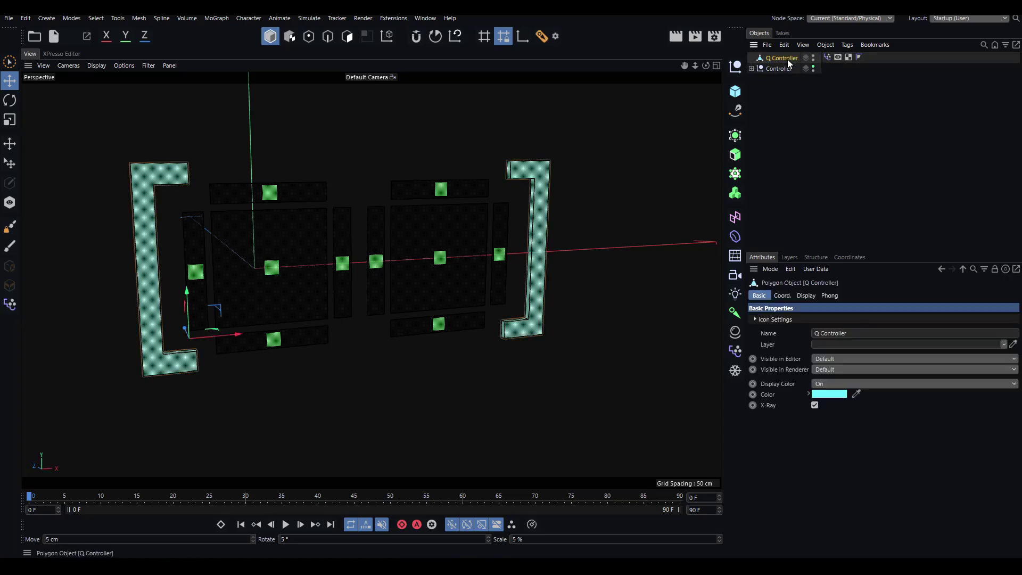
{"action": "left_click", "coordinate": [776, 81]}
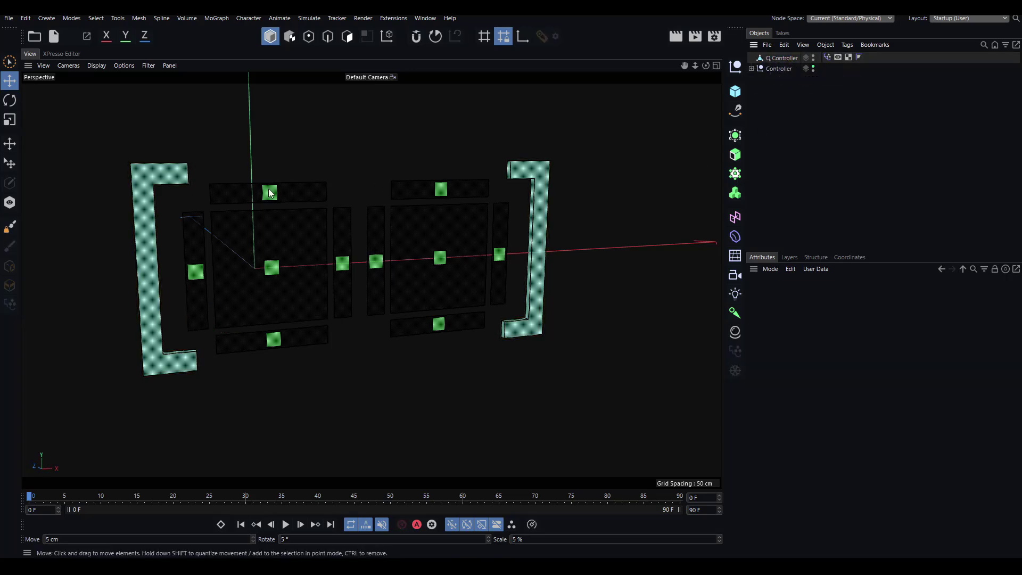
{"action": "left_click", "coordinate": [778, 58]}
{"action": "left_click", "coordinate": [778, 99]}
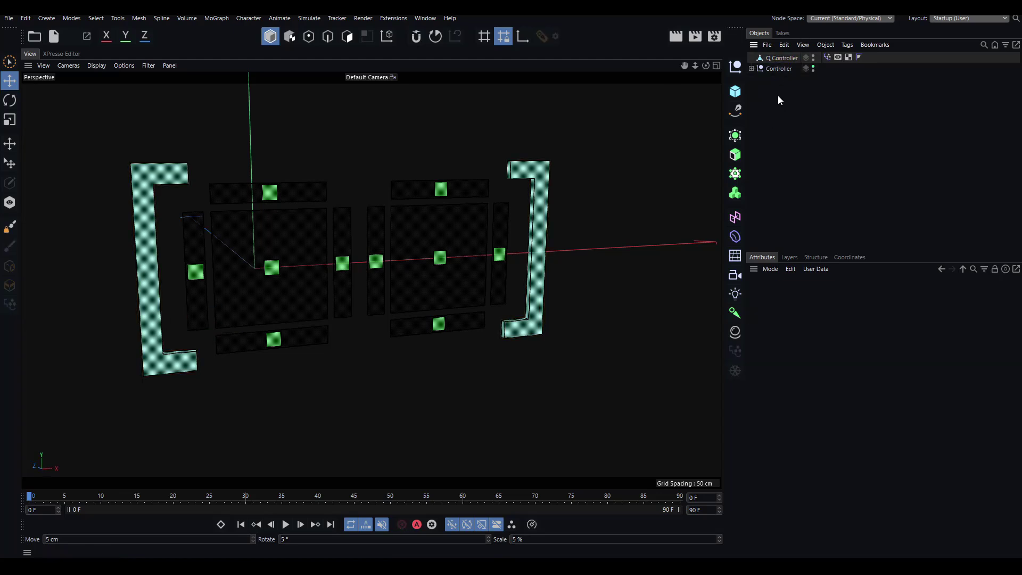
Add a Subdivision Surface with editor and renderer subdivisions set to 0, and make the Q Controller its child.
{"action": "left_click", "coordinate": [735, 135]}
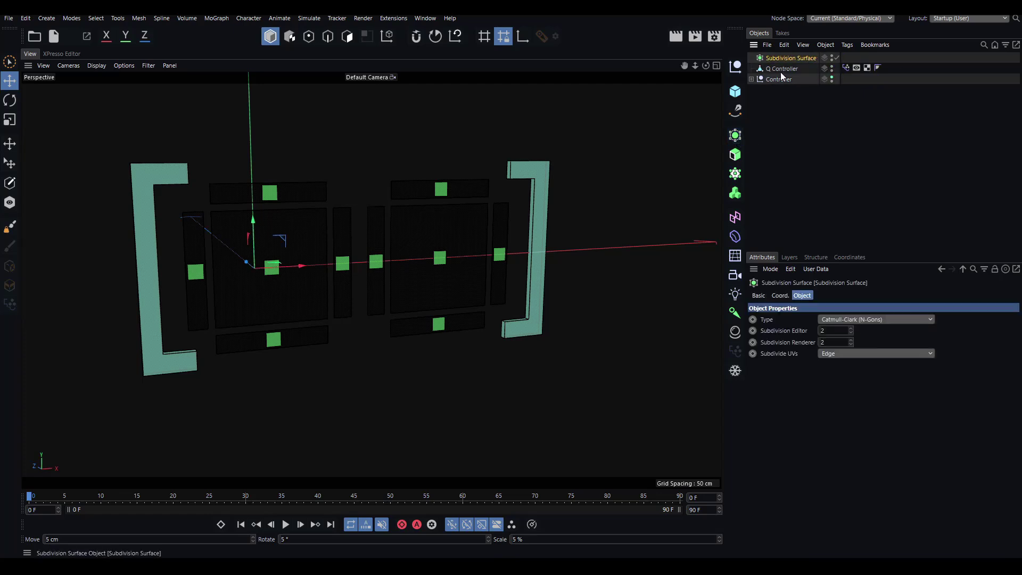
{"action": "left_click_drag", "start_coordinate": [850, 331], "coordinate": [851, 354]}
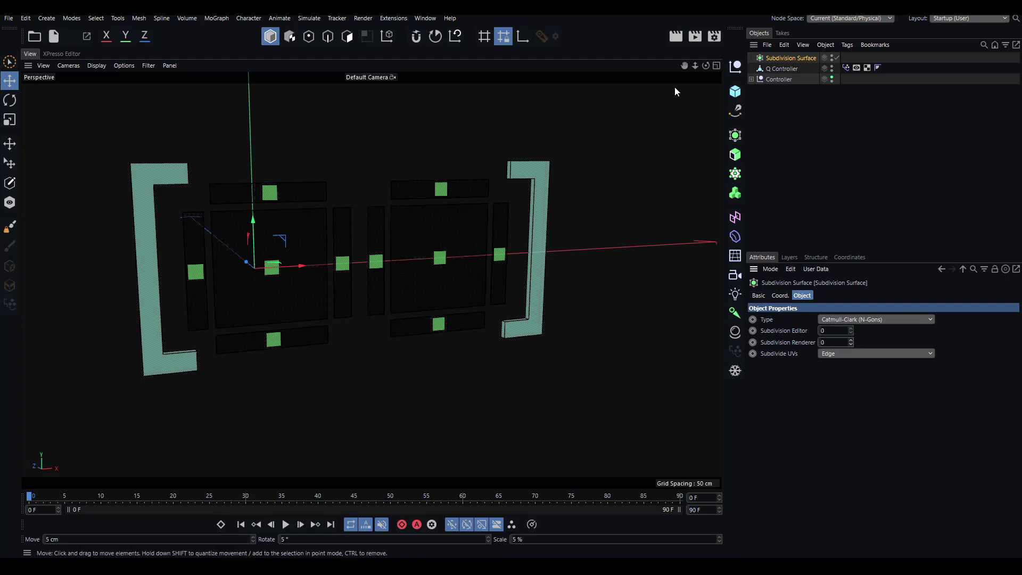
{"action": "left_click", "coordinate": [783, 69]}
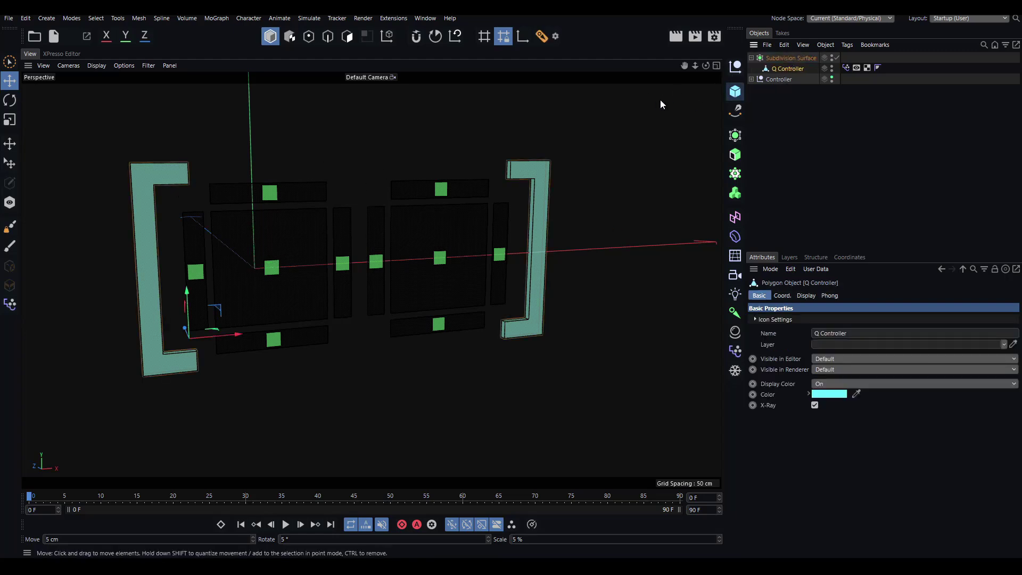
Test switching the Subdivision Surface generator off and on again.
{"action": "left_click", "coordinate": [793, 57]}
{"action": "left_click", "coordinate": [786, 69]}
{"action": "left_click", "coordinate": [603, 156]}
{"action": "left_click", "coordinate": [538, 180]}
{"action": "left_click", "coordinate": [837, 58]}
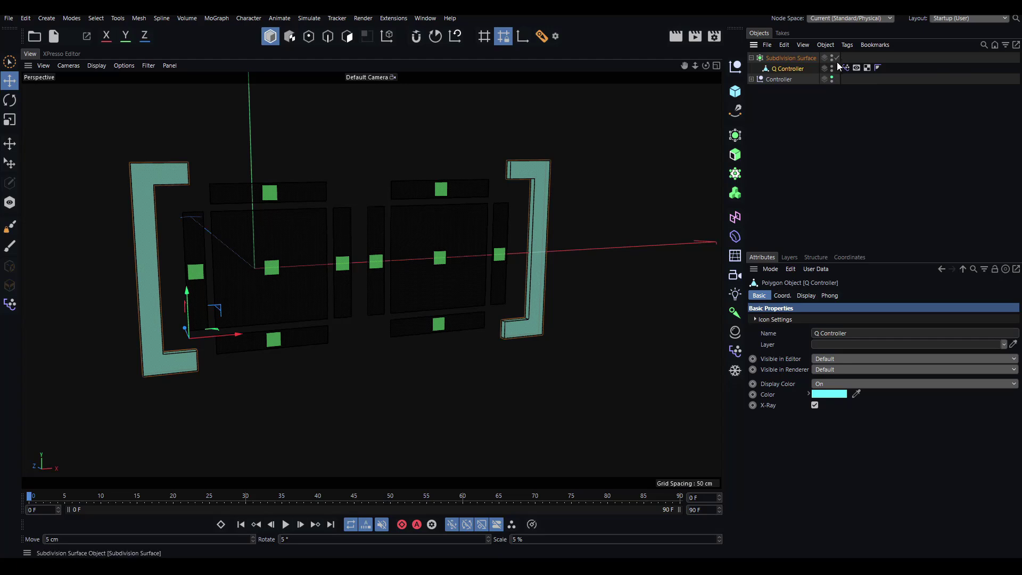
{"action": "left_click", "coordinate": [838, 60]}
Add an XPresso tag to the Q Controller.
{"action": "left_click_drag", "start_coordinate": [564, 100], "coordinate": [528, 110], "text": "alt"}
{"action": "middle_click_drag", "start_coordinate": [528, 111], "coordinate": [482, 137], "text": "alt"}
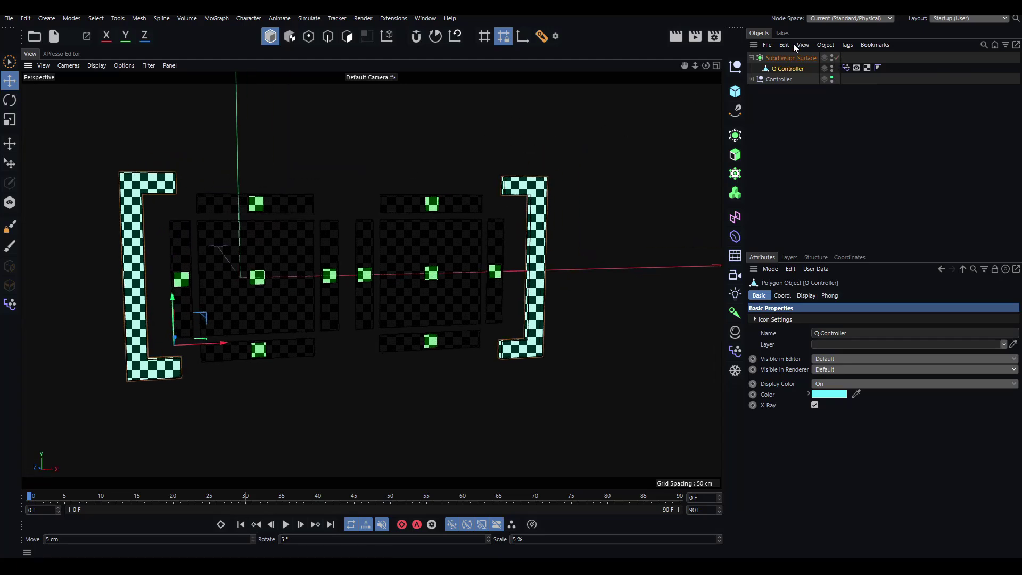
{"action": "right_click", "coordinate": [780, 70]}
{"action": "mouse_move", "coordinate": [805, 80]}
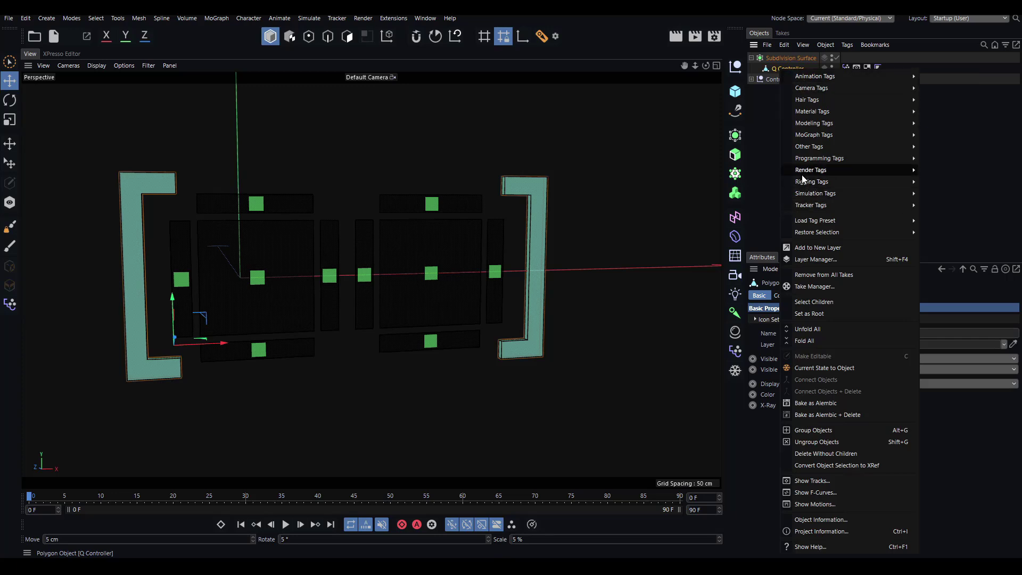
{"action": "mouse_move", "coordinate": [839, 158]}
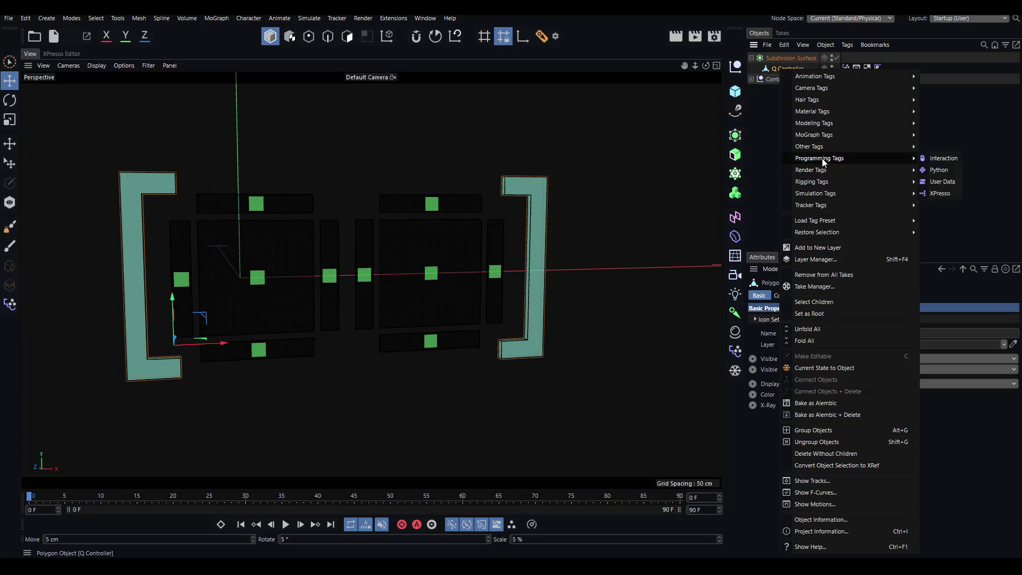
{"action": "left_click", "coordinate": [939, 193]}
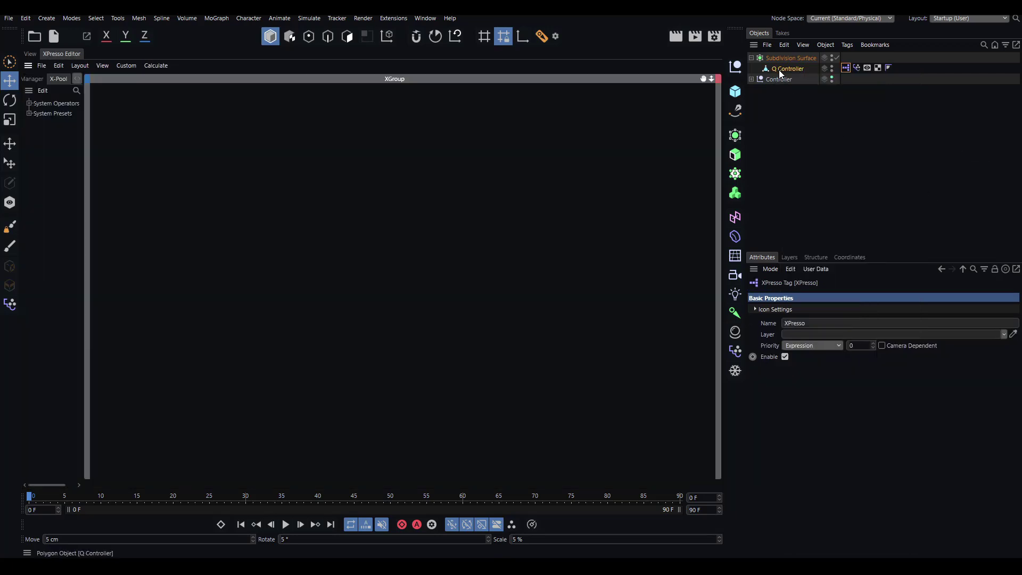
Add the Subdivision Surface to the XPresso graph as a node and give it an Enabled output port.
{"action": "left_click_drag", "start_coordinate": [778, 57], "coordinate": [358, 192]}
{"action": "scroll", "coordinate": [412, 173], "scroll_direction": "up", "scroll_amount": 3}
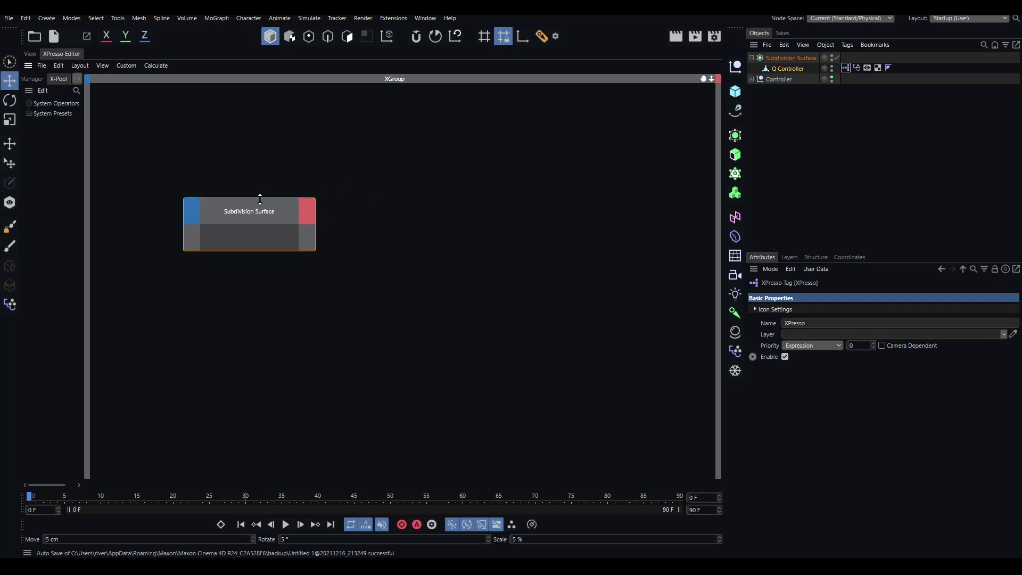
{"action": "left_click_drag", "start_coordinate": [260, 199], "coordinate": [224, 203]}
{"action": "left_click", "coordinate": [287, 214]}
{"action": "mouse_move", "coordinate": [300, 222]}
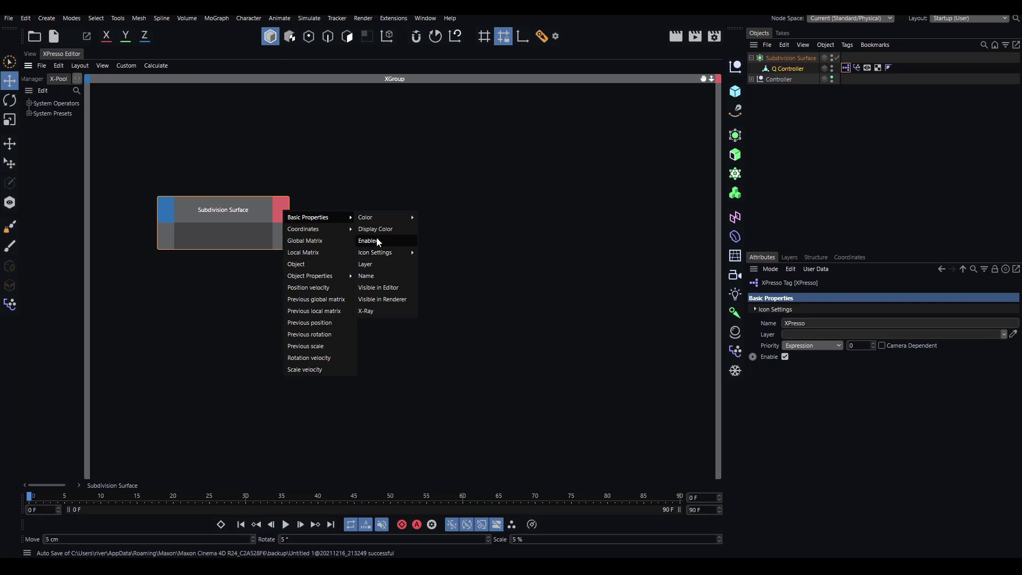
{"action": "left_click", "coordinate": [375, 240]}
{"action": "mouse_move", "coordinate": [239, 212]}
{"action": "left_mouse_down"}
{"action": "mouse_move", "coordinate": [216, 210]}
{"action": "mouse_move", "coordinate": [250, 208]}
{"action": "left_mouse_up"}
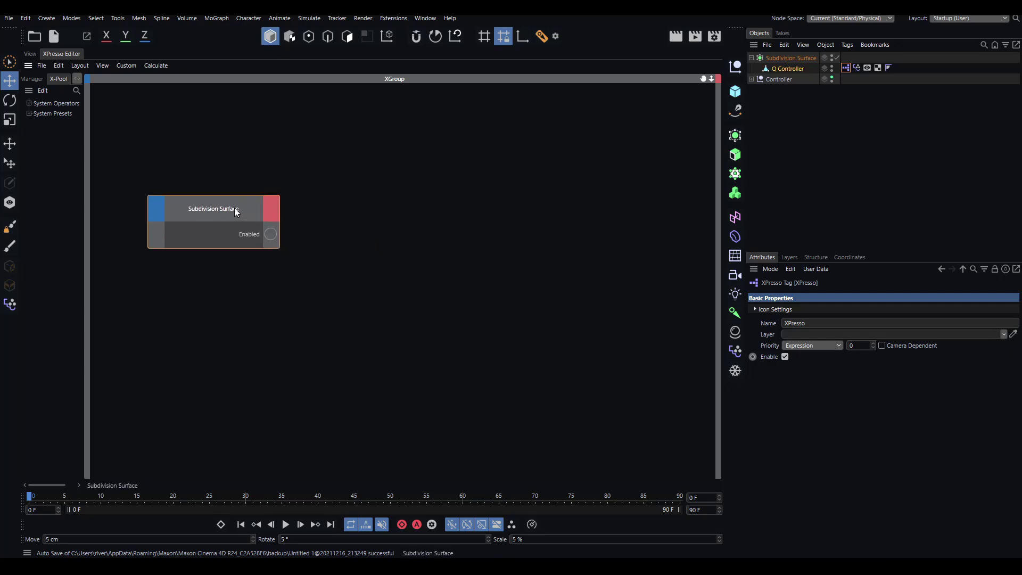
{"action": "left_click", "coordinate": [329, 217]}
Add the Controller null as a node beside the Subdivision Surface node, and return to the perspective viewport with nothing selected.
{"action": "scroll", "coordinate": [338, 208], "scroll_direction": "down", "scroll_amount": 1}
{"action": "middle_click_drag", "start_coordinate": [339, 207], "coordinate": [308, 216], "text": "alt"}
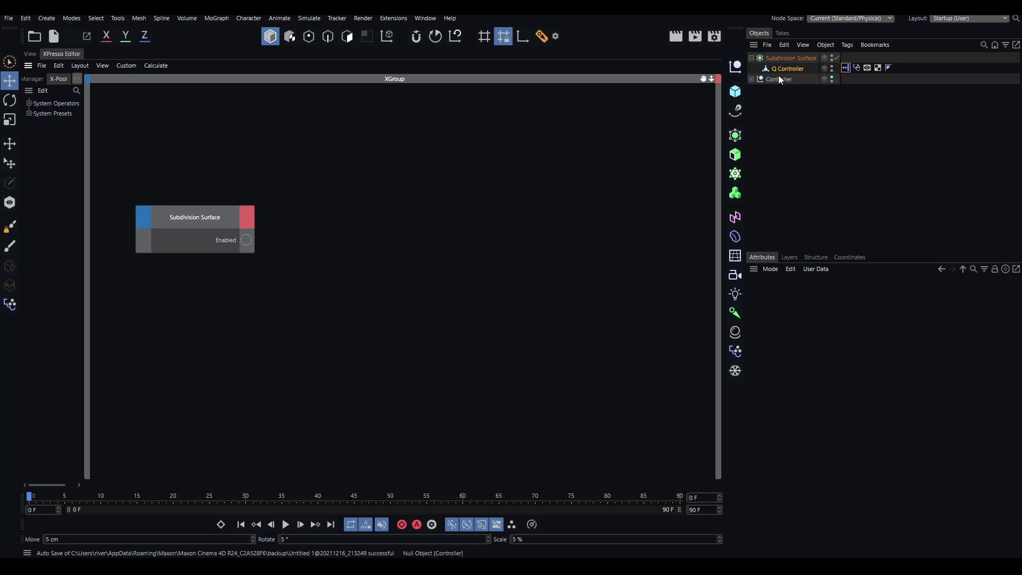
{"action": "left_click_drag", "start_coordinate": [779, 79], "coordinate": [463, 209]}
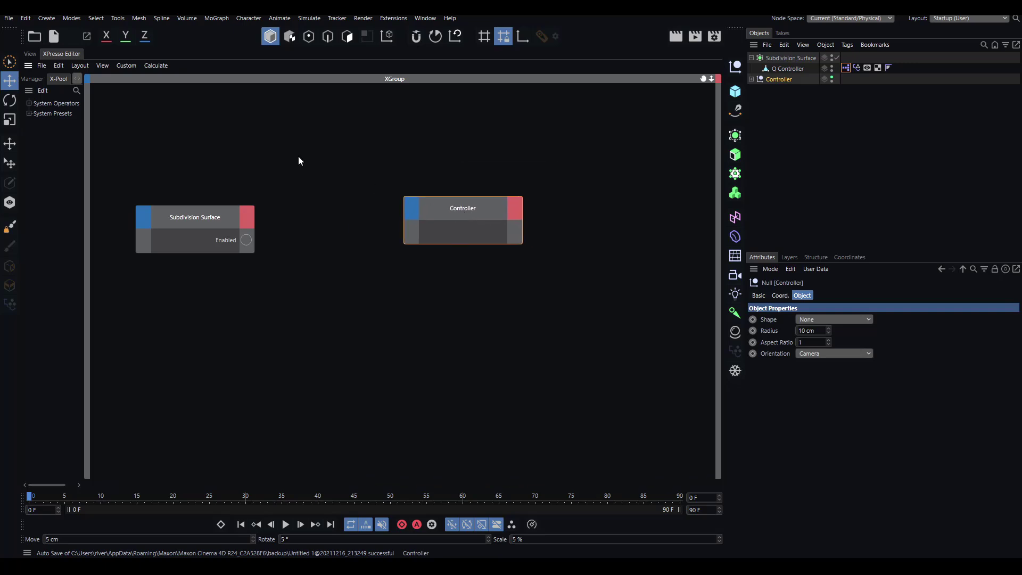
{"action": "left_click", "coordinate": [30, 53]}
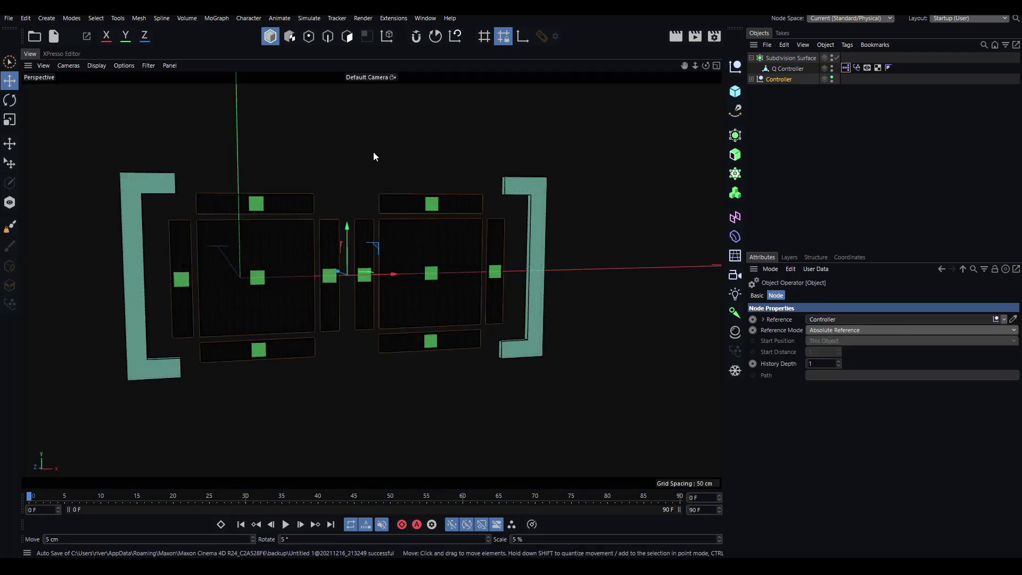
{"action": "left_click", "coordinate": [410, 170]}
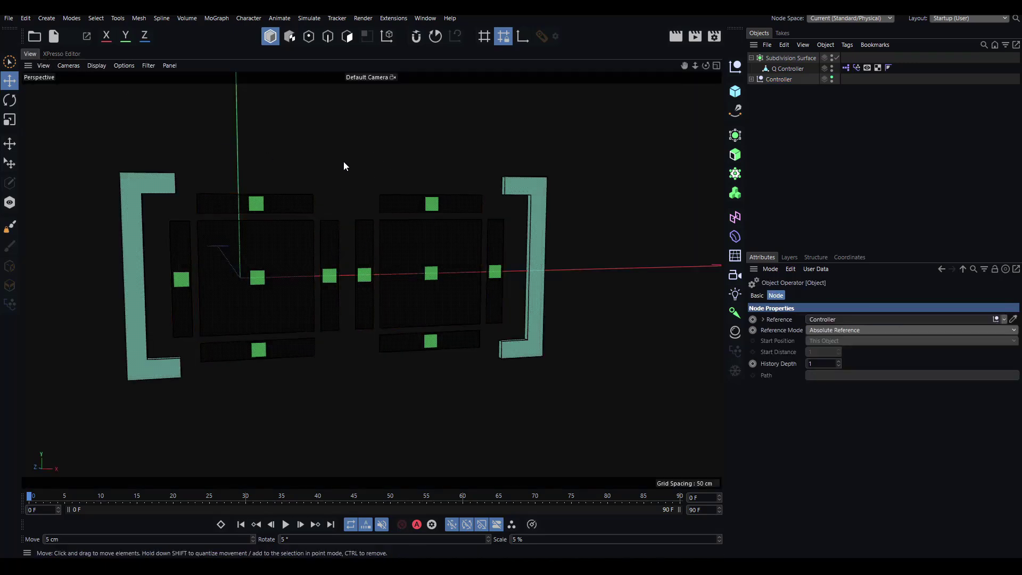
Examine the plane objects of the rig in the viewport and in the hierarchy under the Controller null.
{"action": "left_click", "coordinate": [265, 237]}
{"action": "left_click", "coordinate": [290, 205]}
{"action": "left_click", "coordinate": [330, 242]}
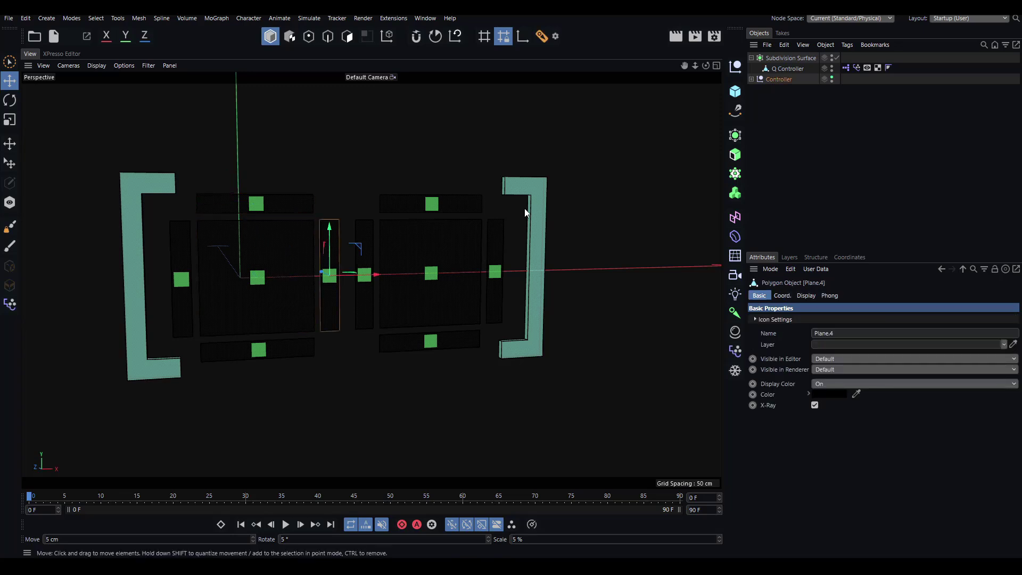
{"action": "left_click", "coordinate": [775, 128]}
{"action": "left_click", "coordinate": [752, 79]}
{"action": "scroll", "coordinate": [782, 122], "scroll_direction": "down", "scroll_amount": 3}
{"action": "scroll", "coordinate": [781, 112], "scroll_direction": "up", "scroll_amount": 3}
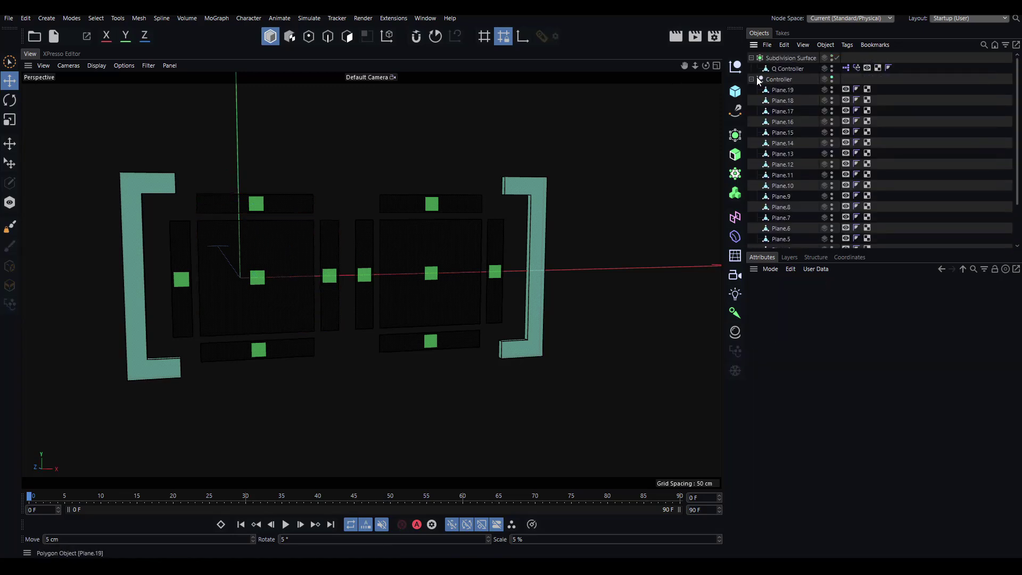
{"action": "left_click", "coordinate": [751, 80]}
Test hiding the Controller null together with its child planes and showing it again.
{"action": "left_click", "coordinate": [771, 80]}
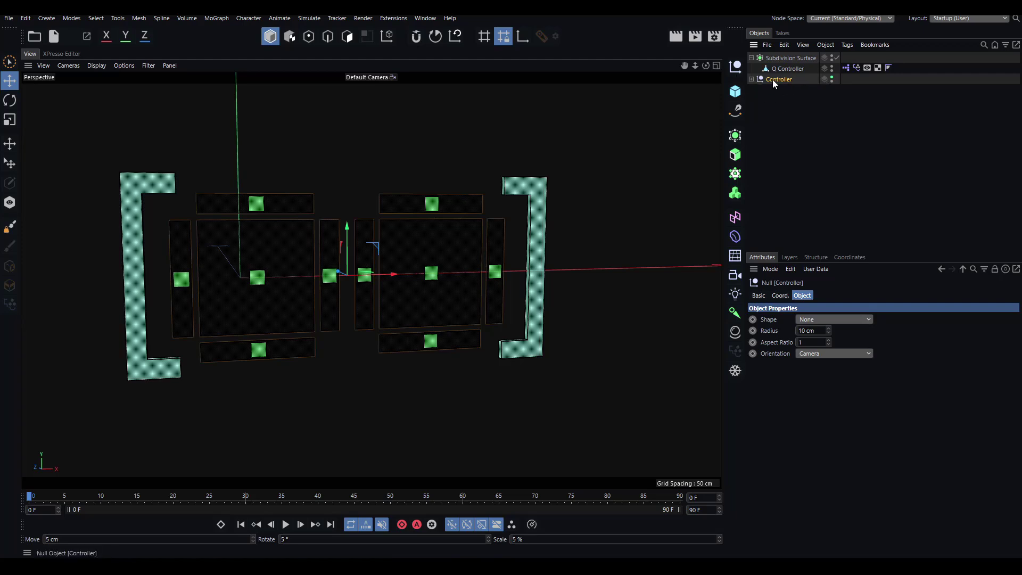
{"action": "left_click", "coordinate": [832, 76]}
{"action": "left_click", "coordinate": [831, 76]}
{"action": "left_click", "coordinate": [831, 76]}
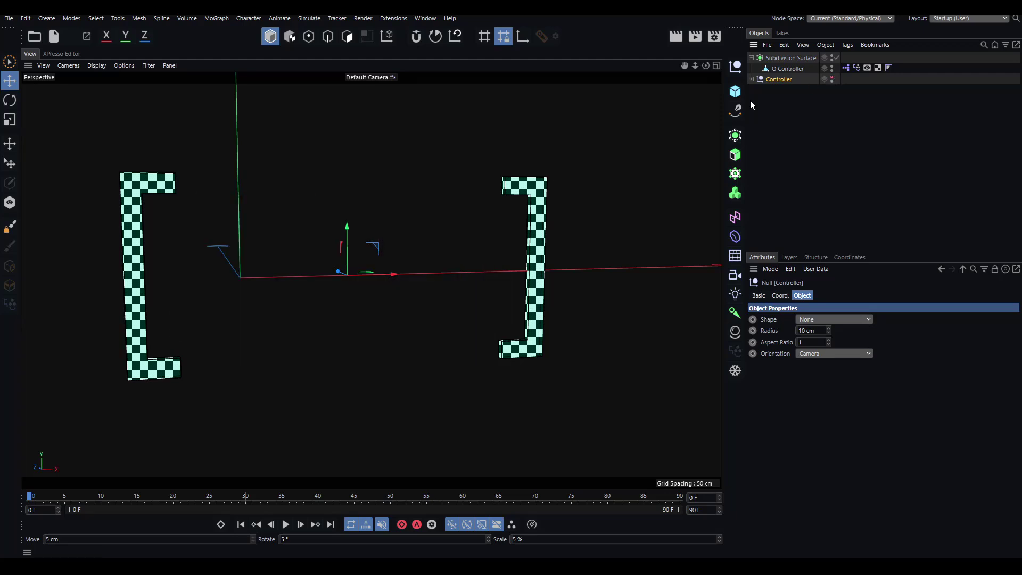
{"action": "left_click", "coordinate": [832, 76]}
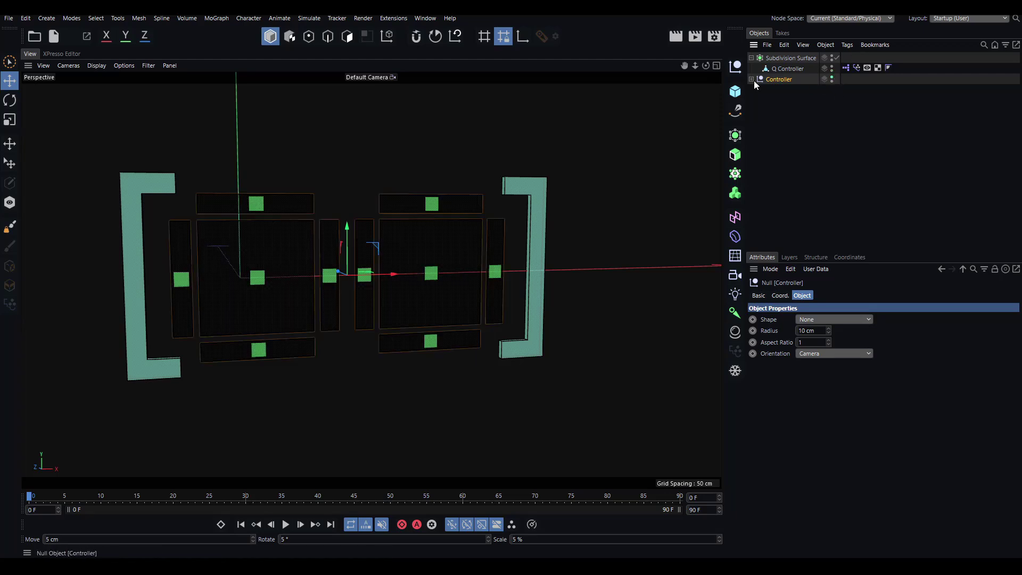
{"action": "left_click", "coordinate": [751, 79]}
{"action": "scroll", "coordinate": [772, 107], "scroll_direction": "down", "scroll_amount": 3}
{"action": "scroll", "coordinate": [772, 91], "scroll_direction": "up", "scroll_amount": 3}
{"action": "left_click", "coordinate": [751, 79]}
{"action": "left_click", "coordinate": [775, 129]}
{"action": "left_click", "coordinate": [778, 79]}
Move the Controller node further from the Subdivision Surface node in the XPresso graph and give it a Visible in Editor input port.
{"action": "left_click", "coordinate": [61, 54]}
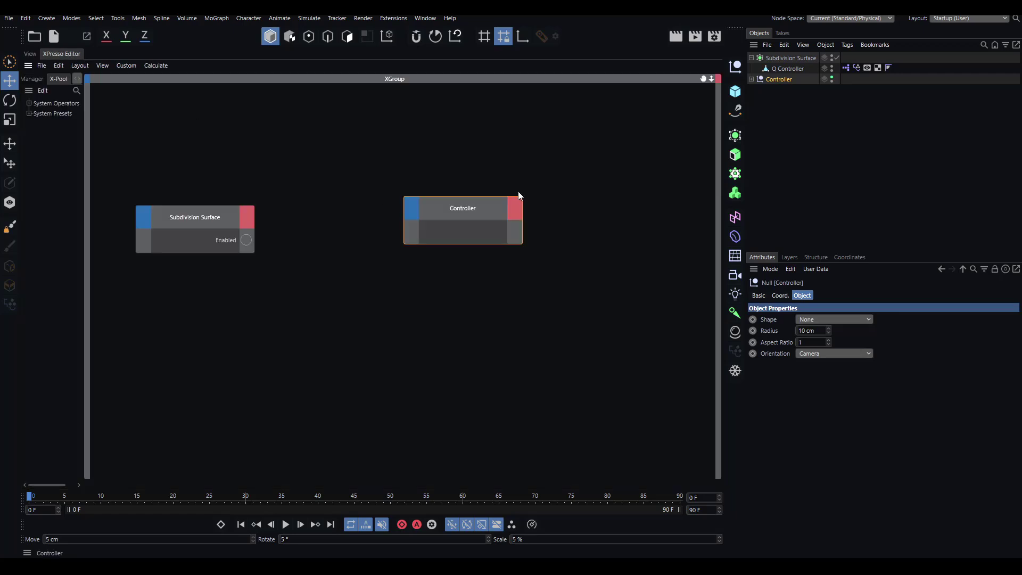
{"action": "left_click", "coordinate": [779, 79]}
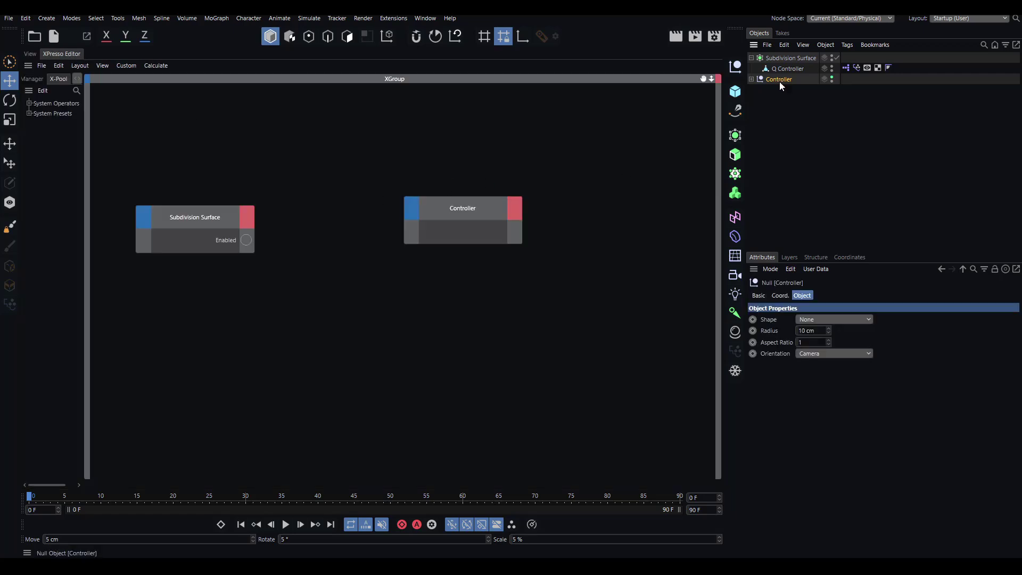
{"action": "left_click_drag", "start_coordinate": [446, 223], "coordinate": [507, 214]}
{"action": "left_click", "coordinate": [467, 196]}
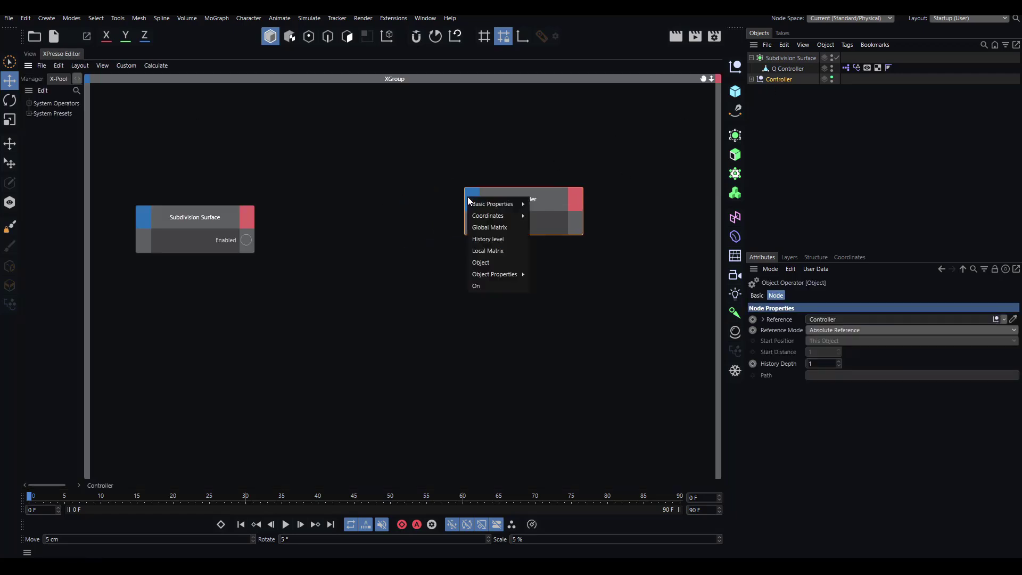
{"action": "mouse_move", "coordinate": [503, 205]}
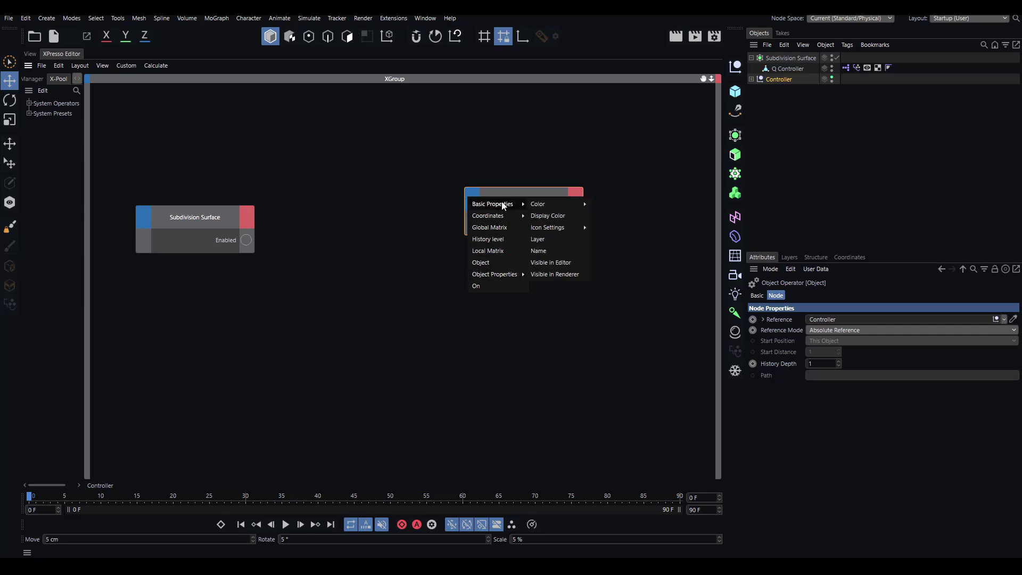
{"action": "left_click", "coordinate": [549, 262]}
{"action": "left_click", "coordinate": [473, 198]}
{"action": "mouse_move", "coordinate": [499, 206]}
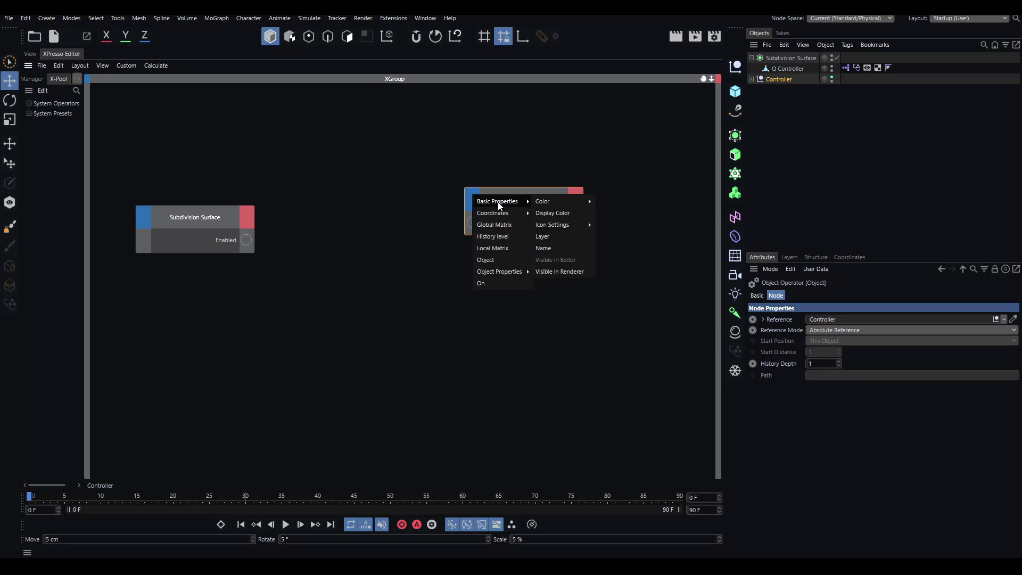
{"action": "left_click", "coordinate": [544, 78]}
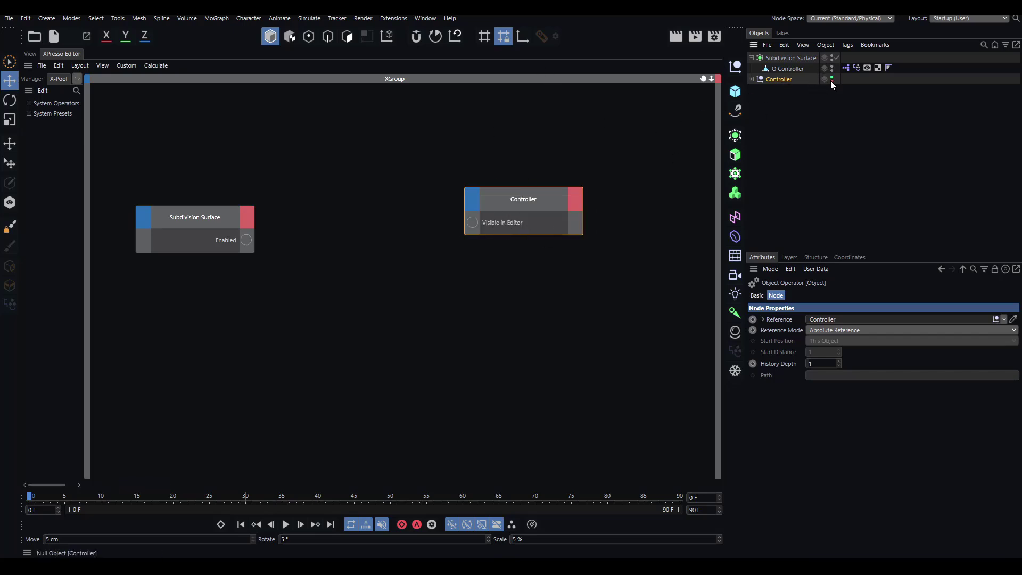
Reposition the Controller node and connect the Subdivision Surface's Enabled output to its Visible in Editor input.
{"action": "left_click", "coordinate": [550, 137]}
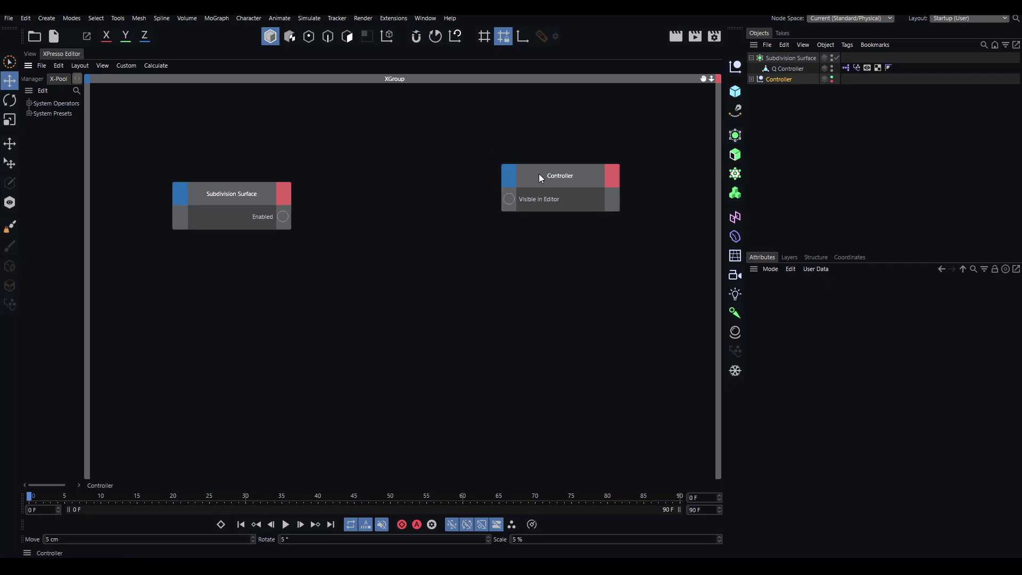
{"action": "left_click_drag", "start_coordinate": [535, 177], "coordinate": [563, 206]}
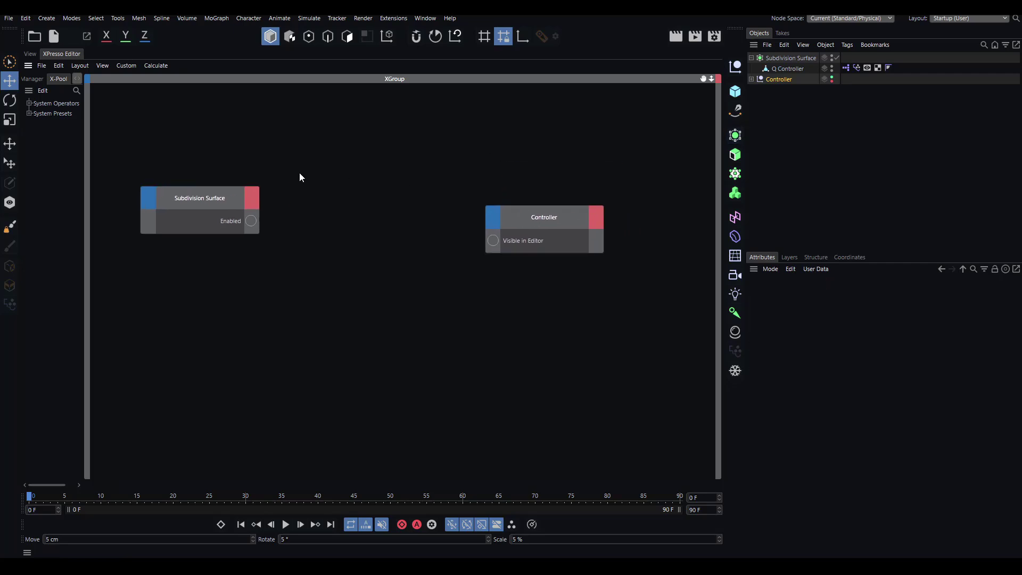
{"action": "mouse_move", "coordinate": [252, 221]}
{"action": "left_mouse_down"}
{"action": "mouse_move", "coordinate": [497, 247]}
{"action": "mouse_move", "coordinate": [253, 220]}
{"action": "left_mouse_up"}
{"action": "left_click", "coordinate": [262, 144]}
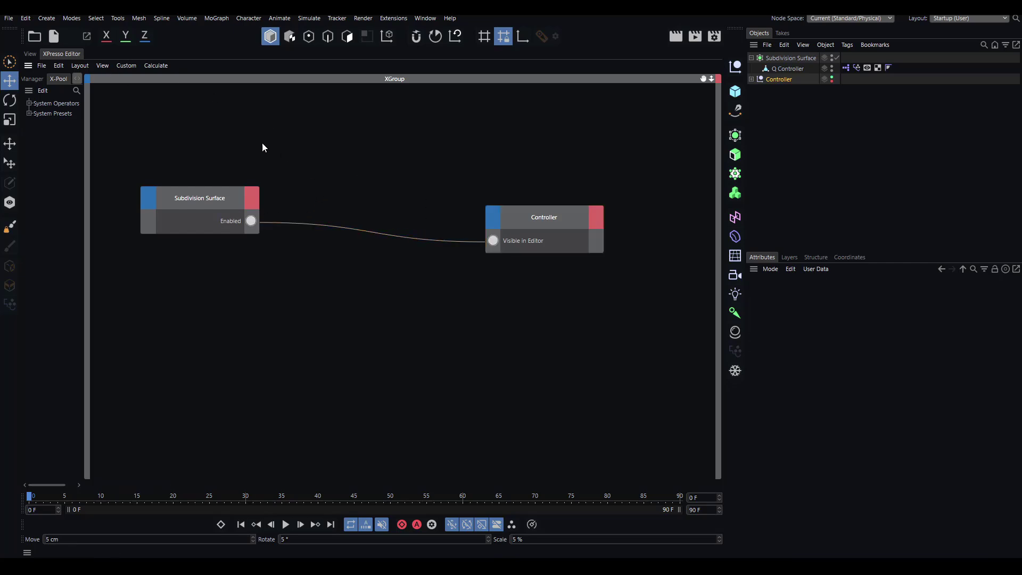
Test the visibility link in the perspective viewport by toggling the Subdivision Surface repeatedly with the Q Controller selected.
{"action": "left_click", "coordinate": [30, 54]}
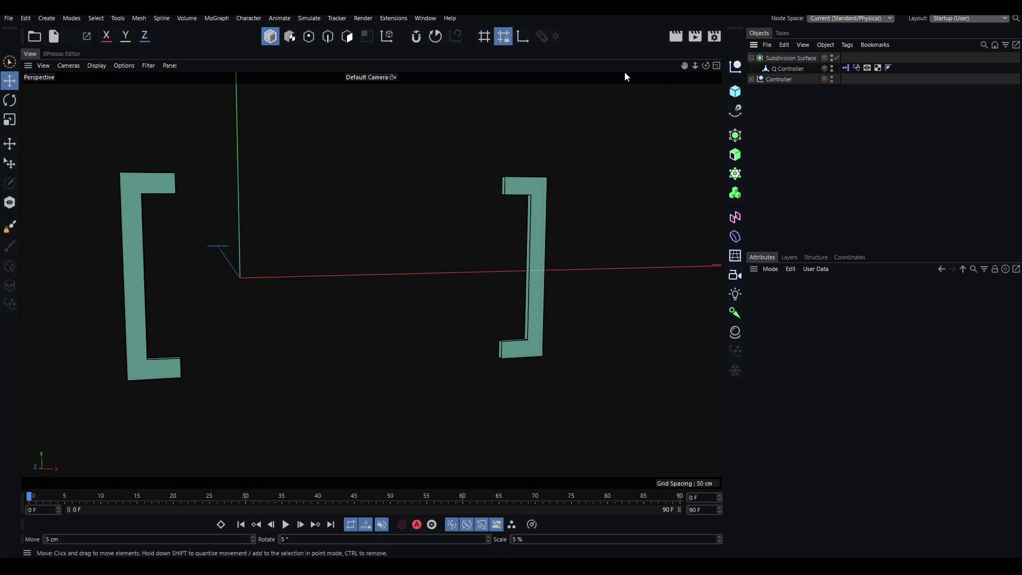
{"action": "left_click_drag", "start_coordinate": [518, 137], "coordinate": [565, 137], "text": "alt"}
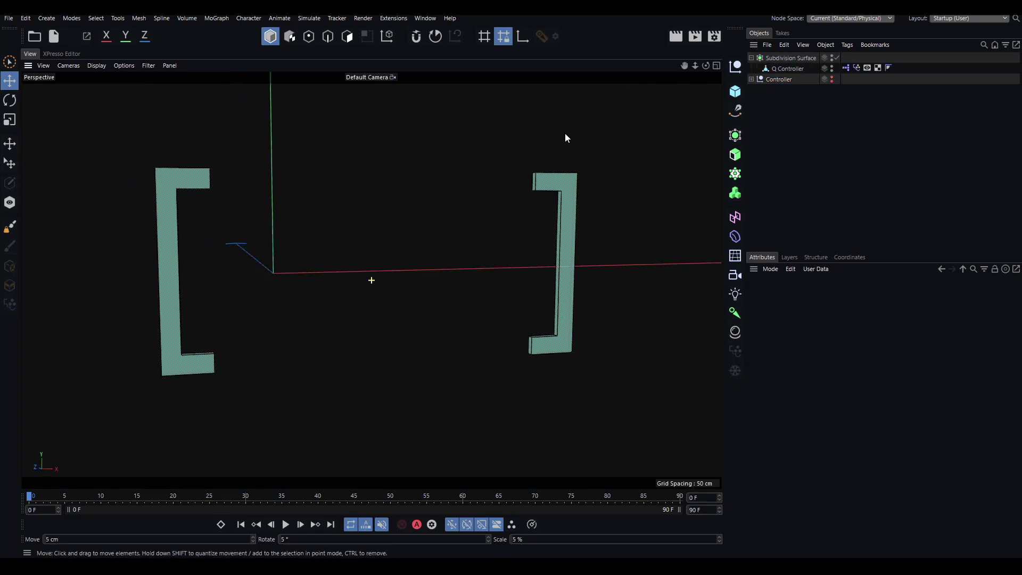
{"action": "left_click", "coordinate": [784, 69]}
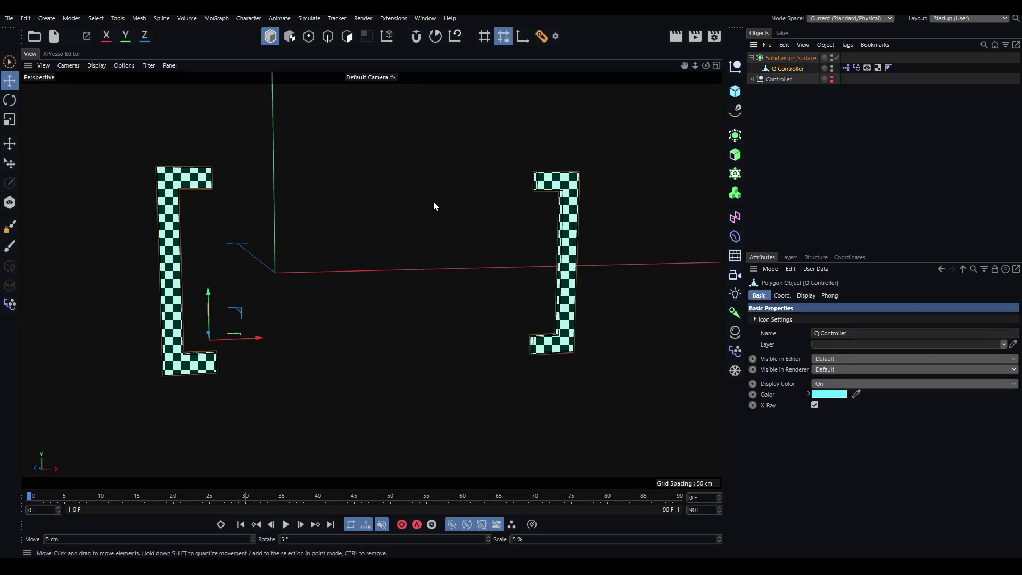
{"action": "key", "text": "q"}
{"action": "left_click", "coordinate": [156, 122]}
{"action": "left_click", "coordinate": [162, 167]}
{"action": "key", "text": "q"}
{"action": "key", "text": "q"}
{"action": "key", "text": "q"}
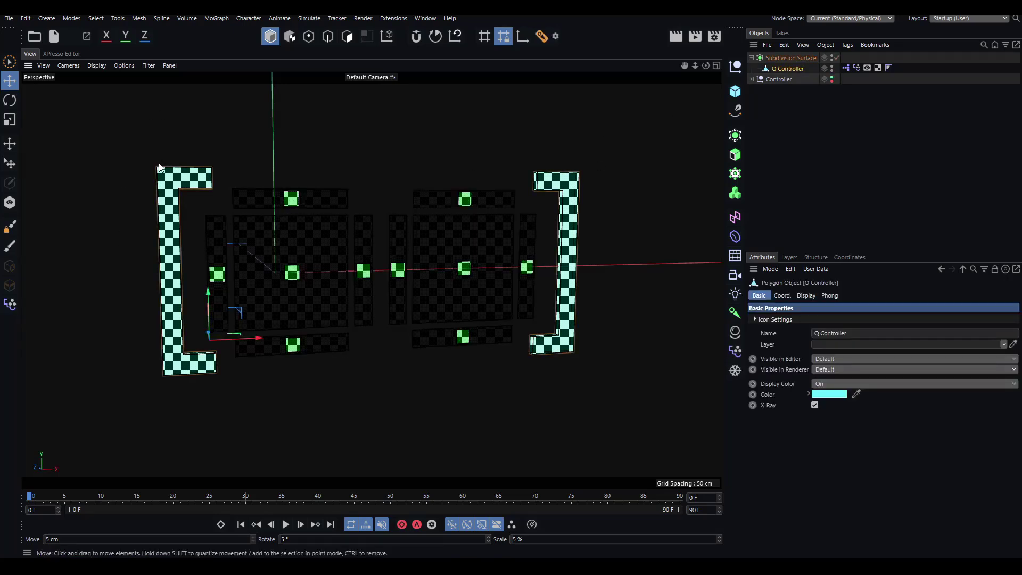
{"action": "key", "text": "q"}
{"action": "key", "text": "q"}
{"action": "key", "text": "q"}
{"action": "key", "text": "q"}
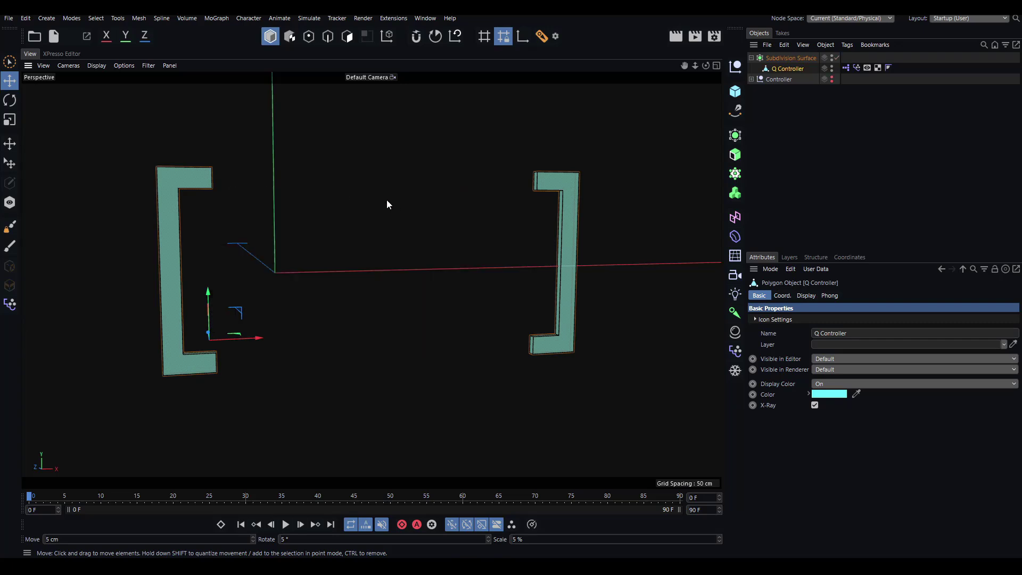
{"action": "key", "text": "q"}
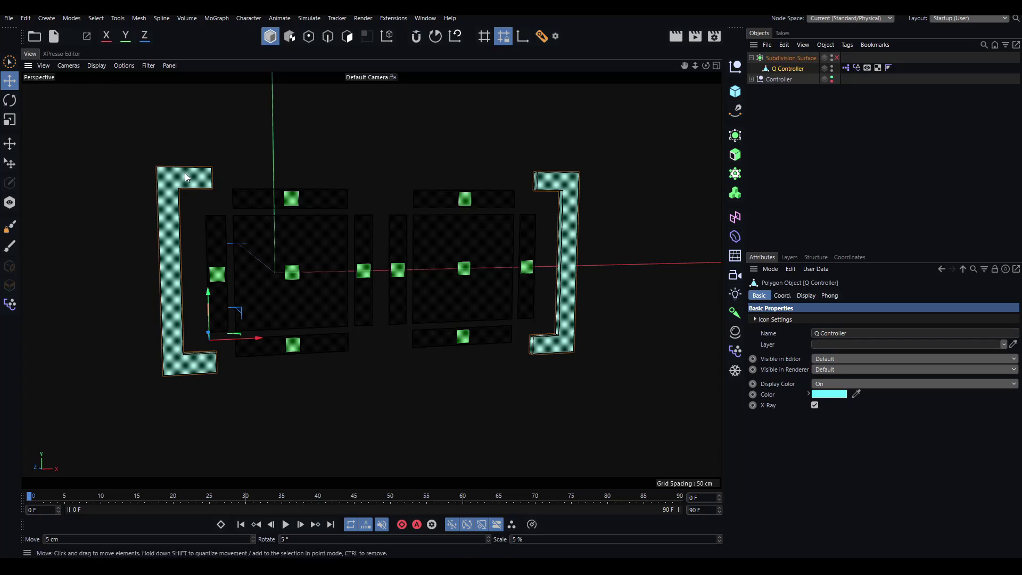
Add the Q Controller's Pose Morph tag to the XPresso graph and connect the Subdivision Surface's Enabled output to its Pose.0 Enable input.
{"action": "left_click", "coordinate": [61, 54]}
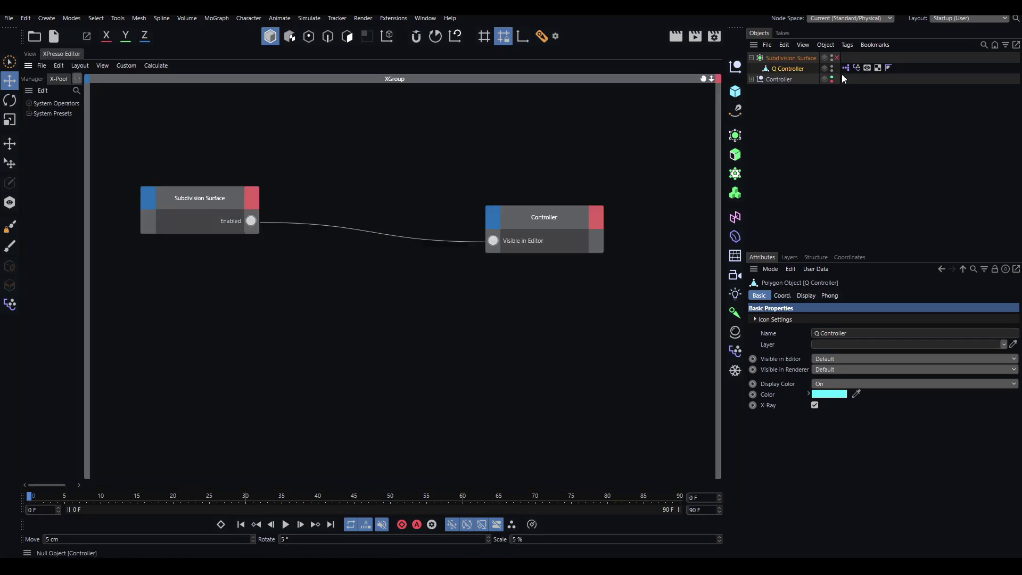
{"action": "left_click", "coordinate": [857, 68]}
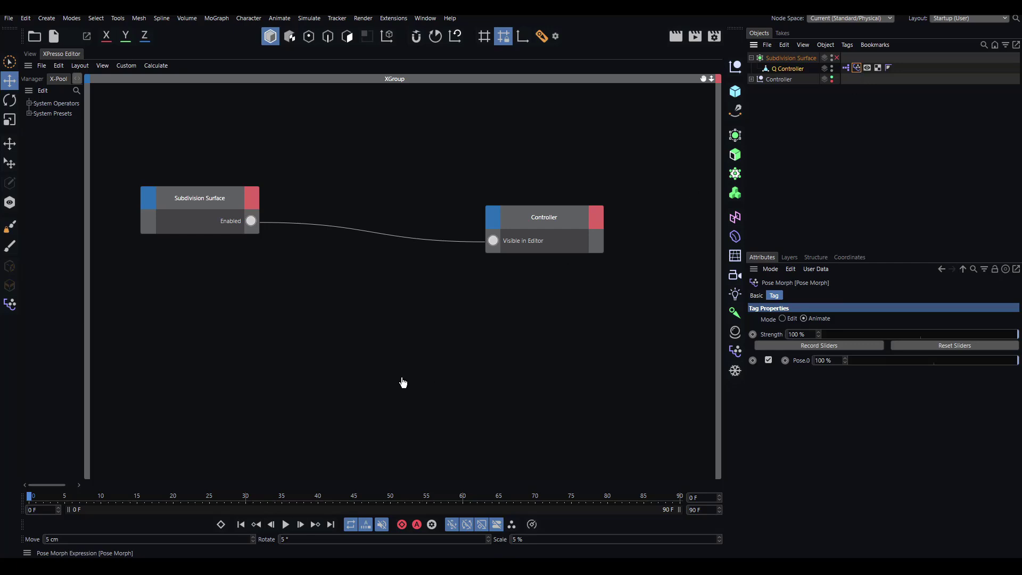
{"action": "left_click_drag", "start_coordinate": [403, 383], "coordinate": [485, 317]}
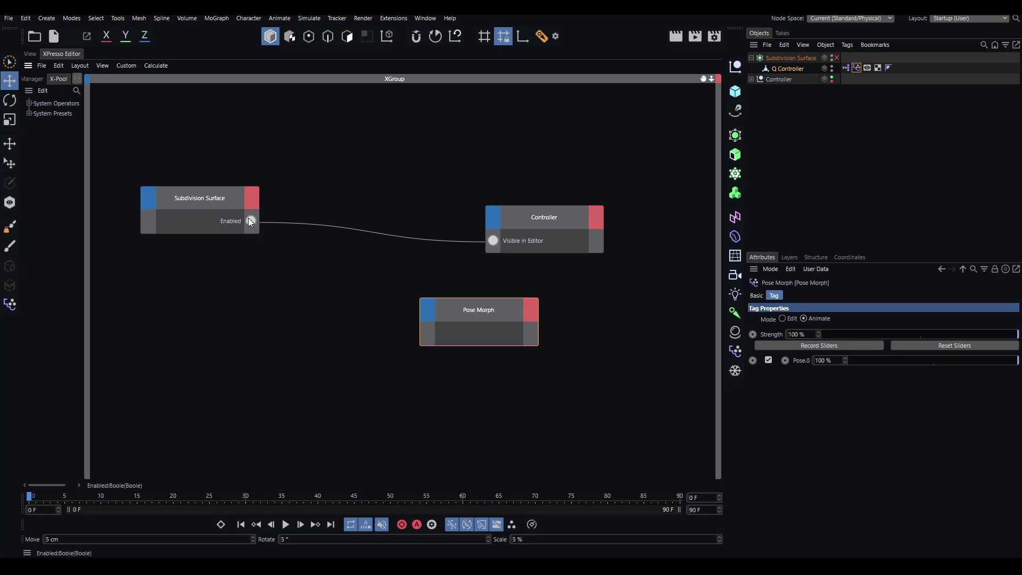
{"action": "left_click_drag", "start_coordinate": [251, 220], "coordinate": [422, 307]}
{"action": "mouse_move", "coordinate": [443, 362]}
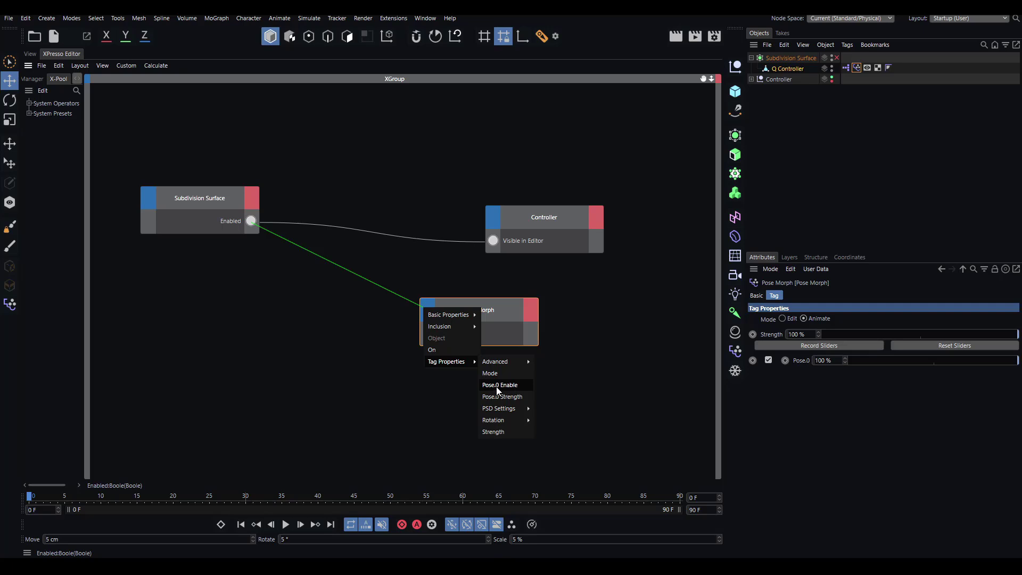
{"action": "left_click", "coordinate": [510, 385]}
Test the pose link in the viewport with the Q Controller, and remove the wire between Enabled and Pose.0 Enable in the graph.
{"action": "left_click", "coordinate": [31, 54]}
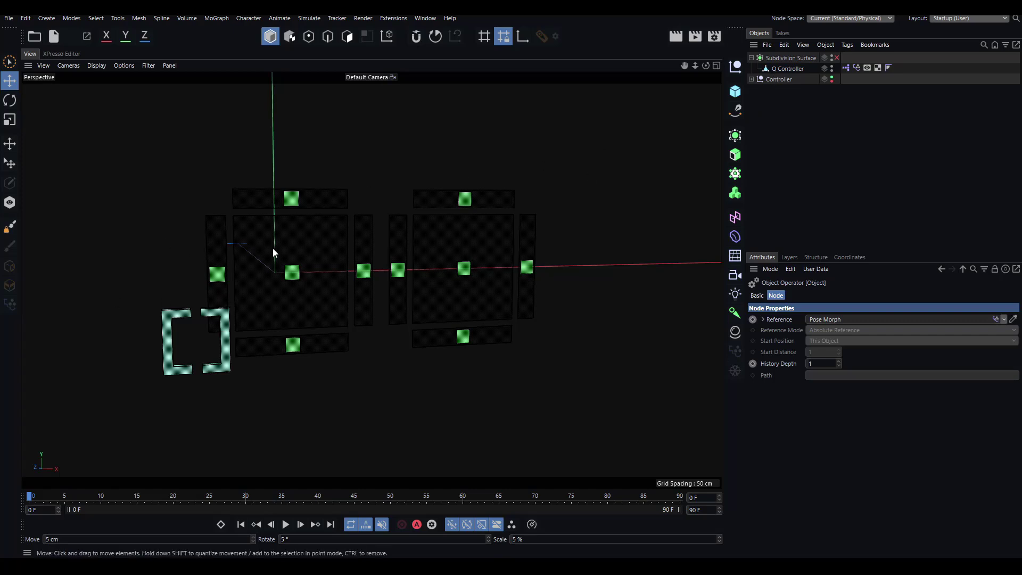
{"action": "left_click", "coordinate": [784, 68]}
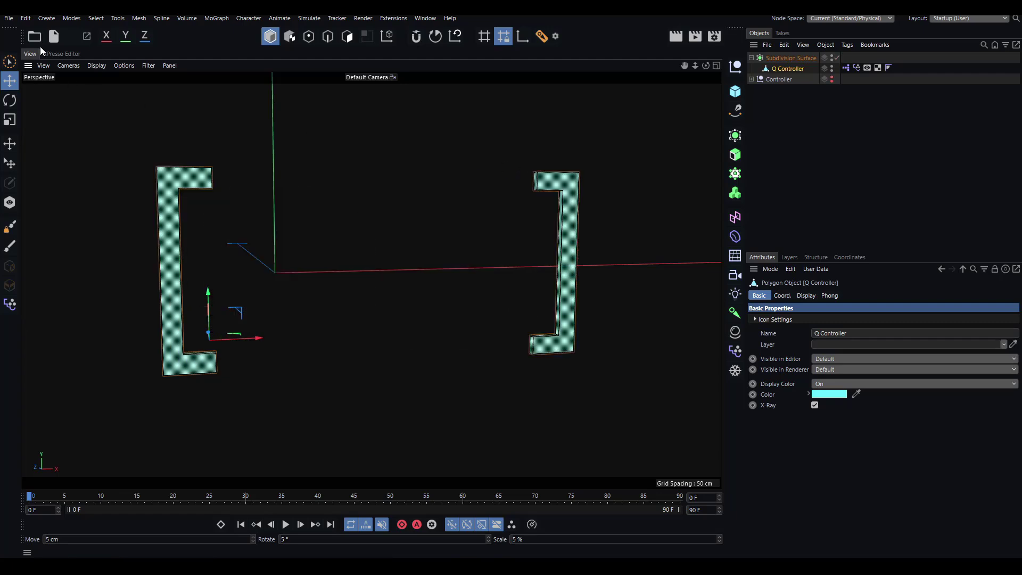
{"action": "left_click", "coordinate": [60, 54]}
{"action": "left_click", "coordinate": [335, 270]}
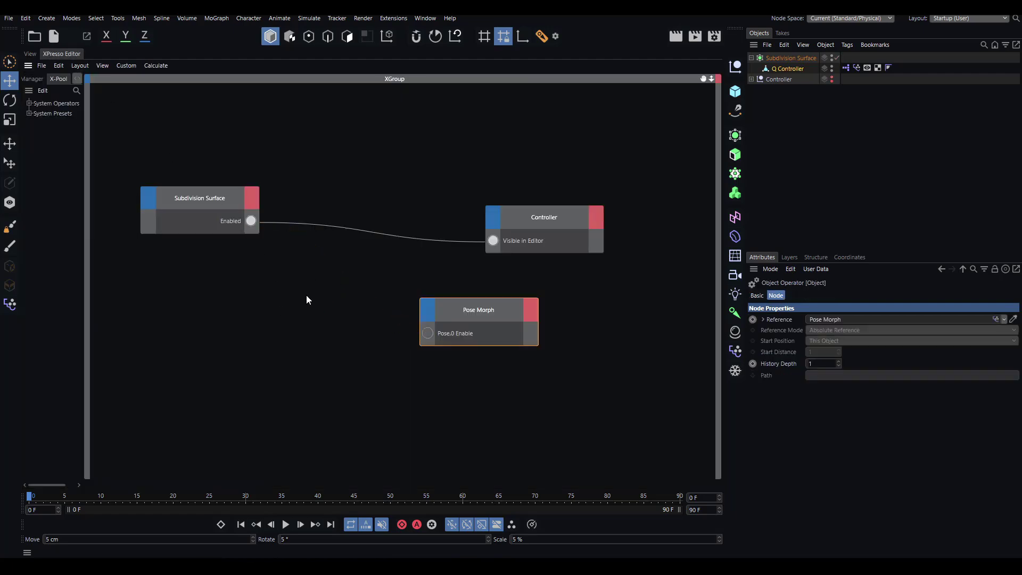
{"action": "left_click", "coordinate": [302, 309]}
Add a Compare logic node to the XPresso graph and place it below the Subdivision Surface node.
{"action": "middle_click_drag", "start_coordinate": [192, 366], "coordinate": [240, 302], "text": "alt"}
{"action": "right_click", "coordinate": [239, 274]}
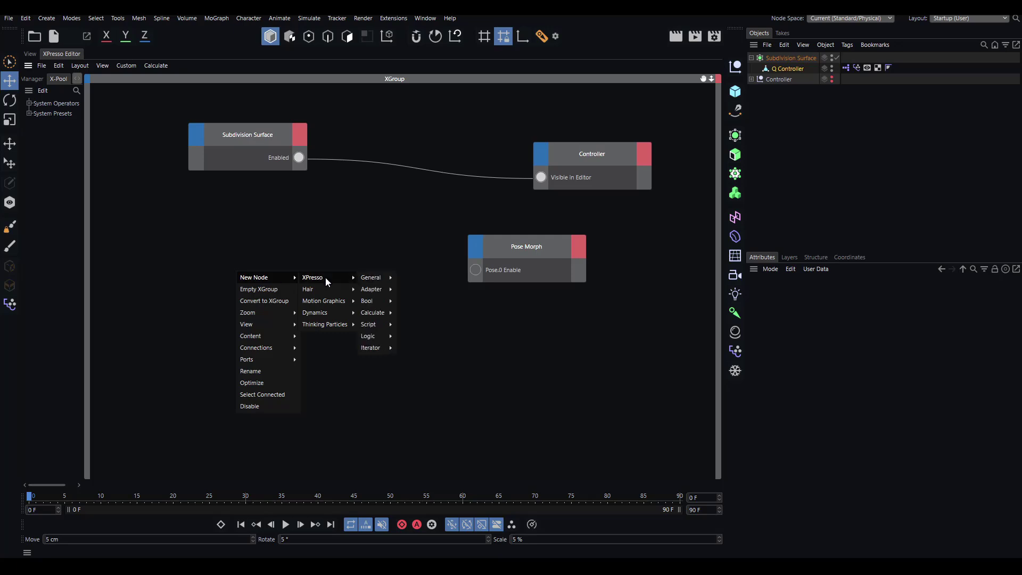
{"action": "mouse_move", "coordinate": [371, 314]}
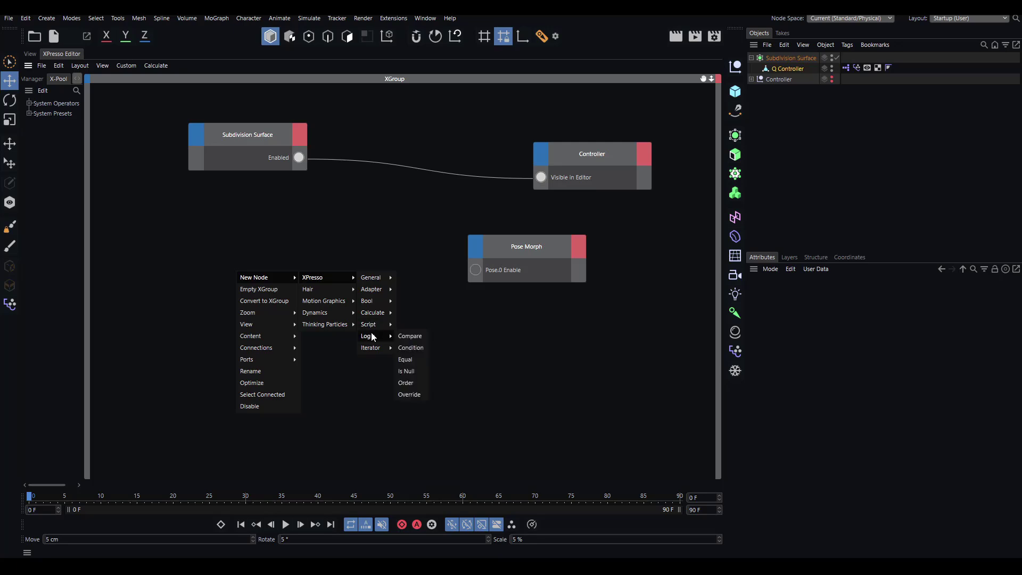
{"action": "left_click", "coordinate": [415, 340]}
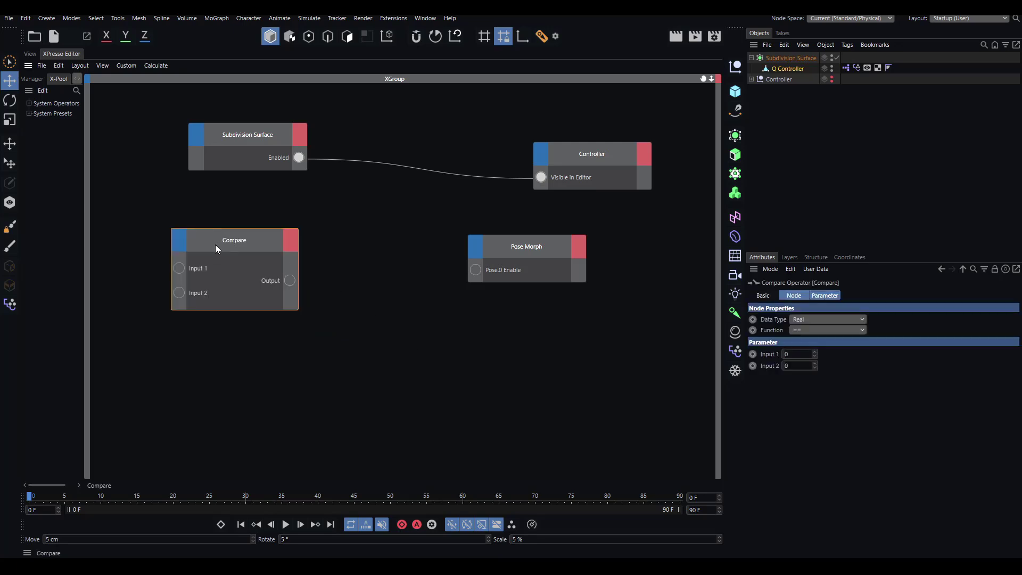
{"action": "left_click_drag", "start_coordinate": [216, 246], "coordinate": [204, 261]}
Add a NOT node to the XPresso graph and place it directly below the Compare node.
{"action": "right_click", "coordinate": [303, 268]}
{"action": "mouse_move", "coordinate": [324, 271]}
{"action": "mouse_move", "coordinate": [384, 272]}
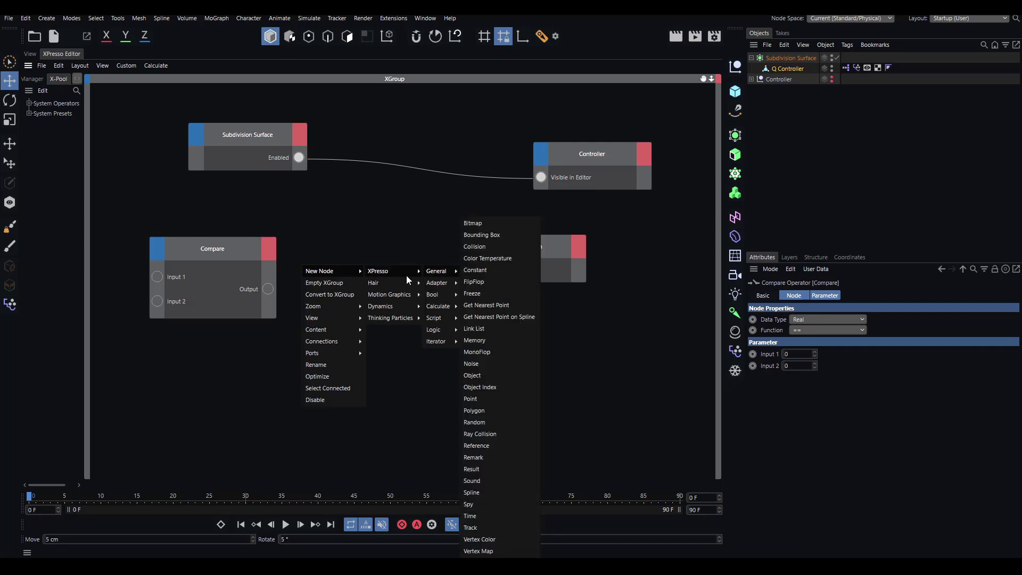
{"action": "left_click", "coordinate": [469, 306]}
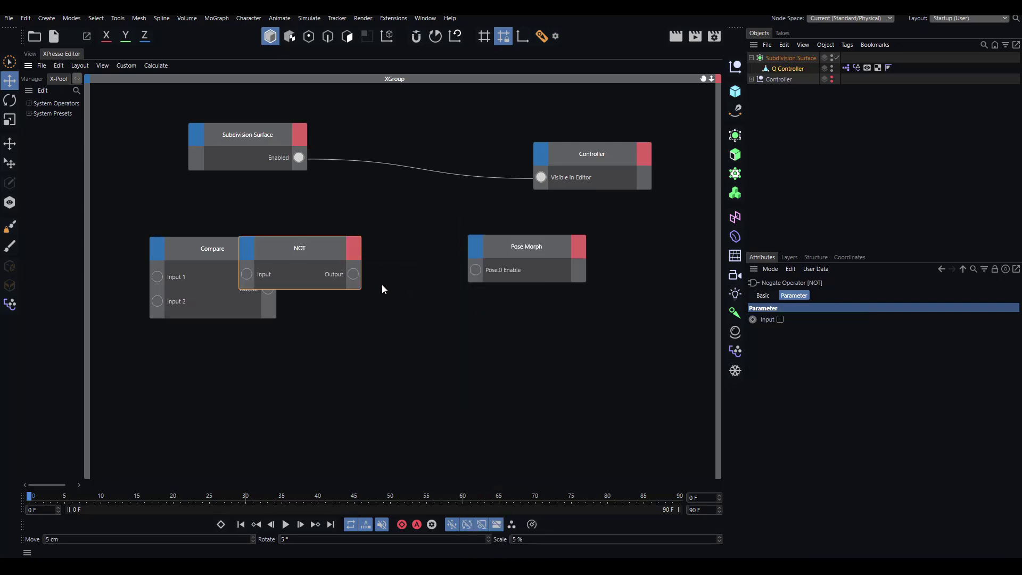
{"action": "left_click_drag", "start_coordinate": [308, 249], "coordinate": [277, 343]}
{"action": "left_click", "coordinate": [274, 338]}
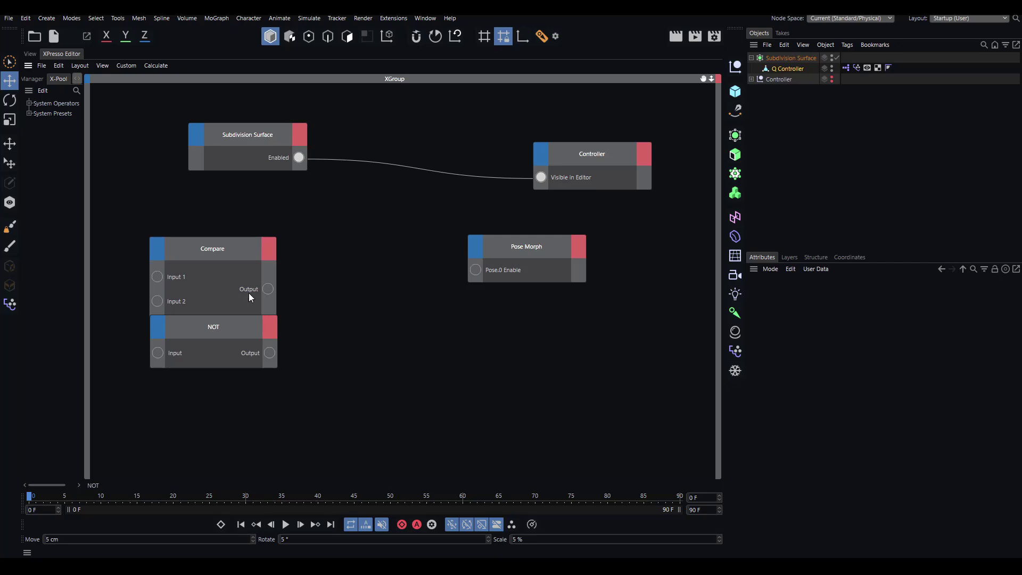
Connect the Compare output to the NOT input, and the Subdivision Surface's Enabled output to Compare's Input 1.
{"action": "left_click_drag", "start_coordinate": [267, 289], "coordinate": [159, 356]}
{"action": "left_click", "coordinate": [179, 257]}
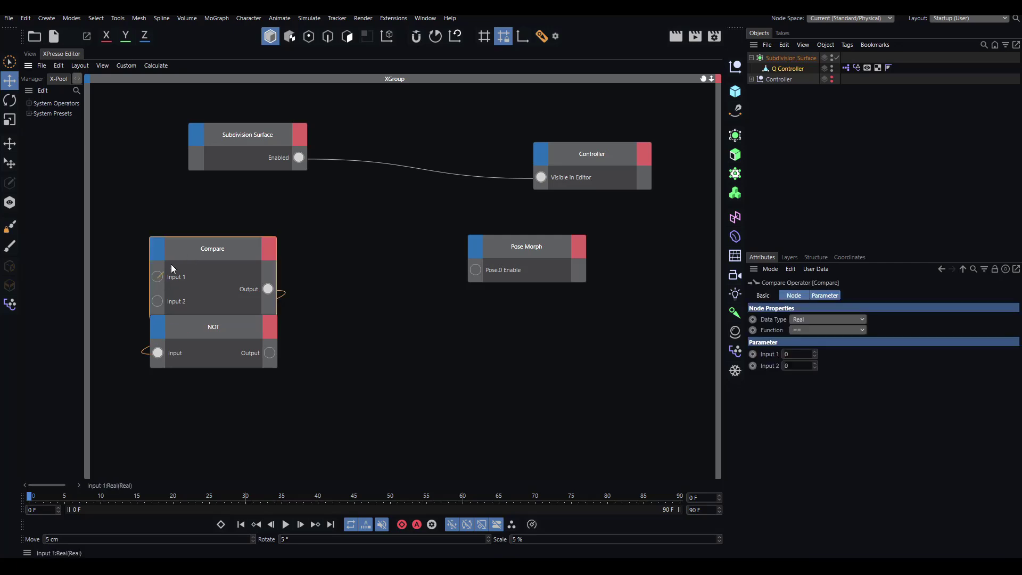
{"action": "left_click_drag", "start_coordinate": [199, 227], "coordinate": [299, 158]}
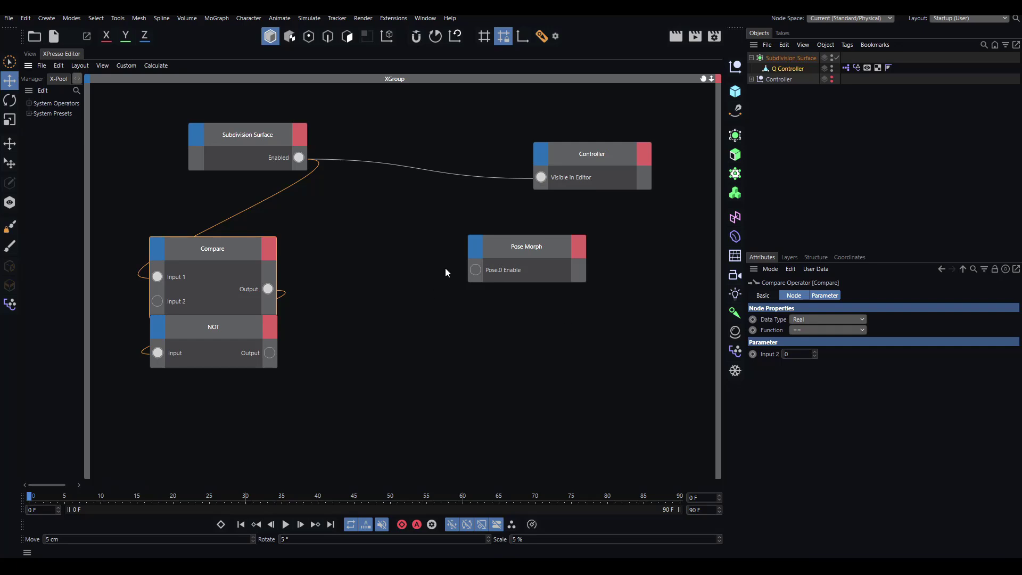
Set the Compare node's function to > (greater than).
{"action": "left_click", "coordinate": [319, 237]}
{"action": "left_click", "coordinate": [247, 255]}
{"action": "left_click", "coordinate": [835, 331]}
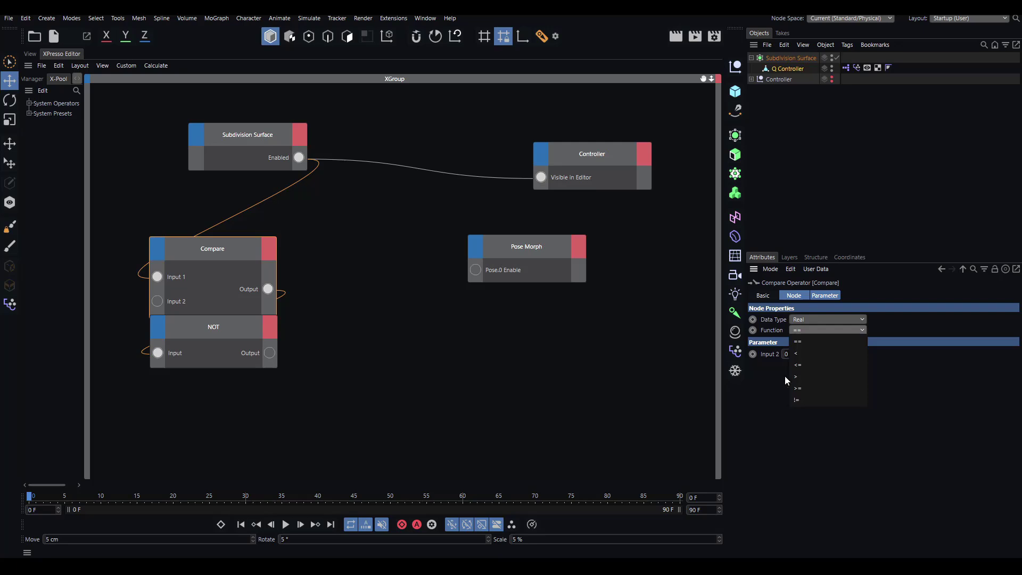
{"action": "left_click", "coordinate": [804, 377]}
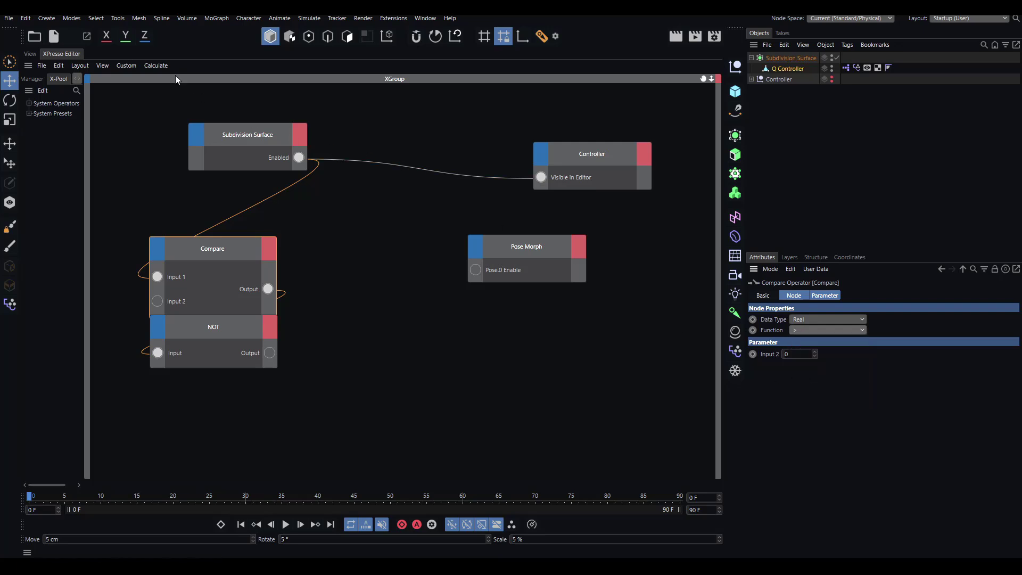
Switch off the Subdivision Surface above the Q Controller and connect the NOT output to Pose Morph's Pose.0 Enable input.
{"action": "left_click", "coordinate": [30, 53]}
{"action": "left_click", "coordinate": [395, 164]}
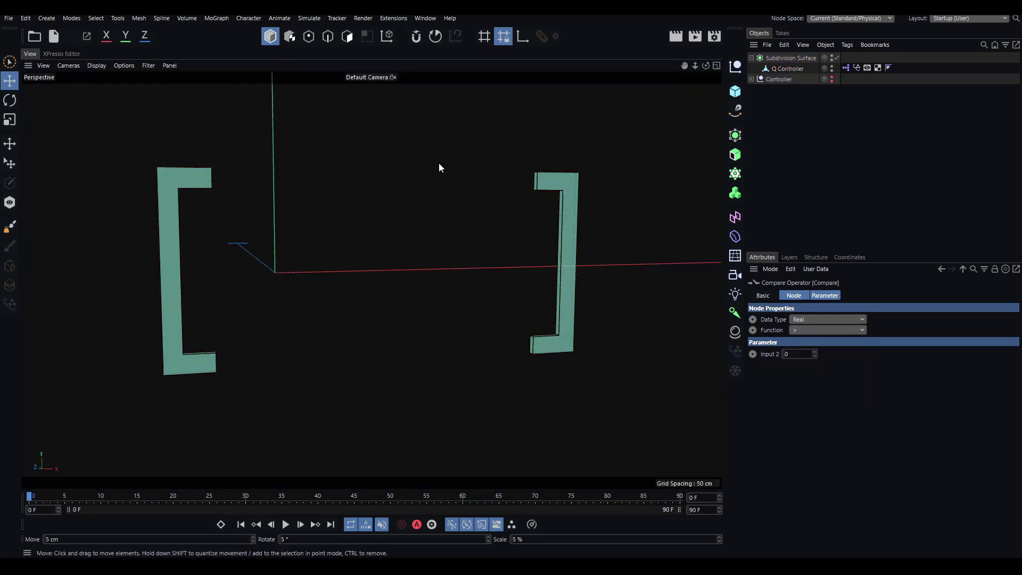
{"action": "left_click", "coordinate": [784, 71]}
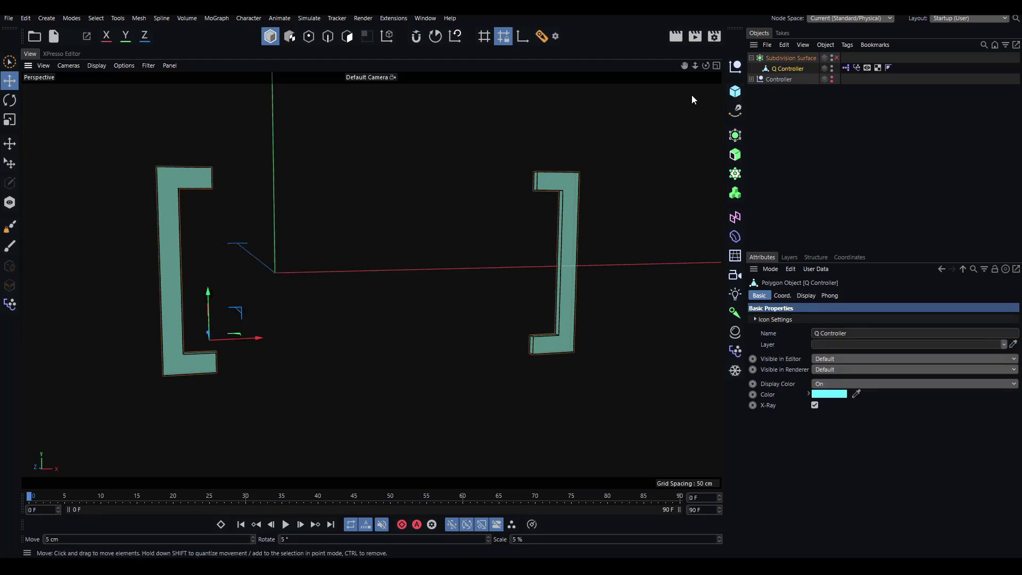
{"action": "left_click", "coordinate": [61, 54]}
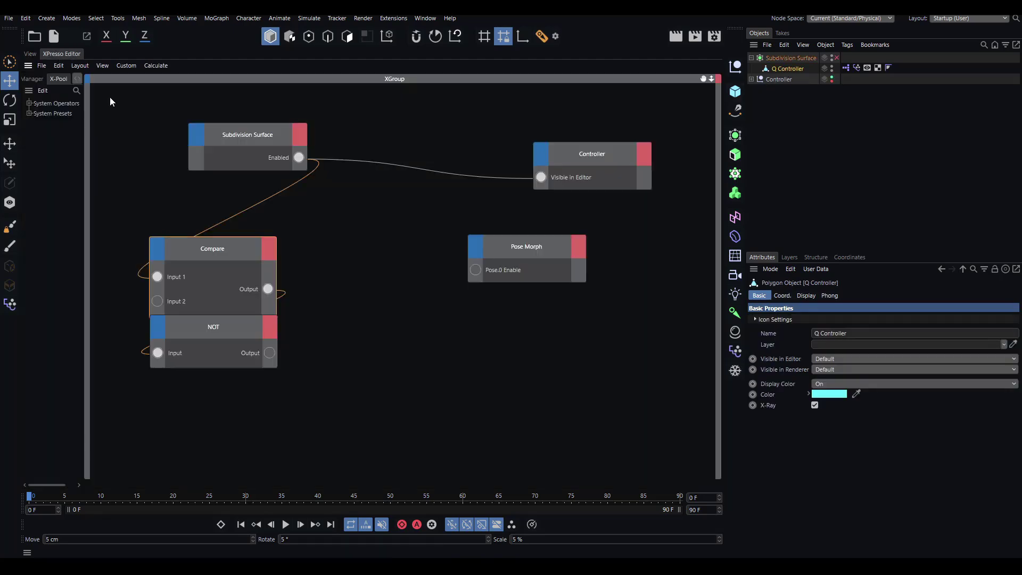
{"action": "left_click_drag", "start_coordinate": [269, 353], "coordinate": [510, 278]}
Test the rig in the viewport by toggling the Subdivision Surface on and off with the Q Controller selected.
{"action": "left_click", "coordinate": [30, 54]}
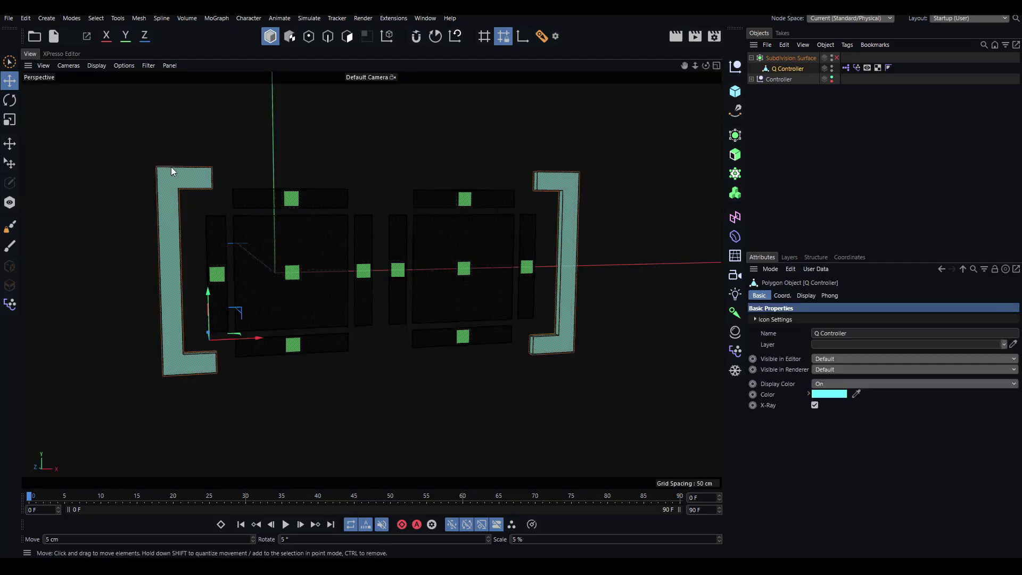
{"action": "left_click", "coordinate": [787, 68]}
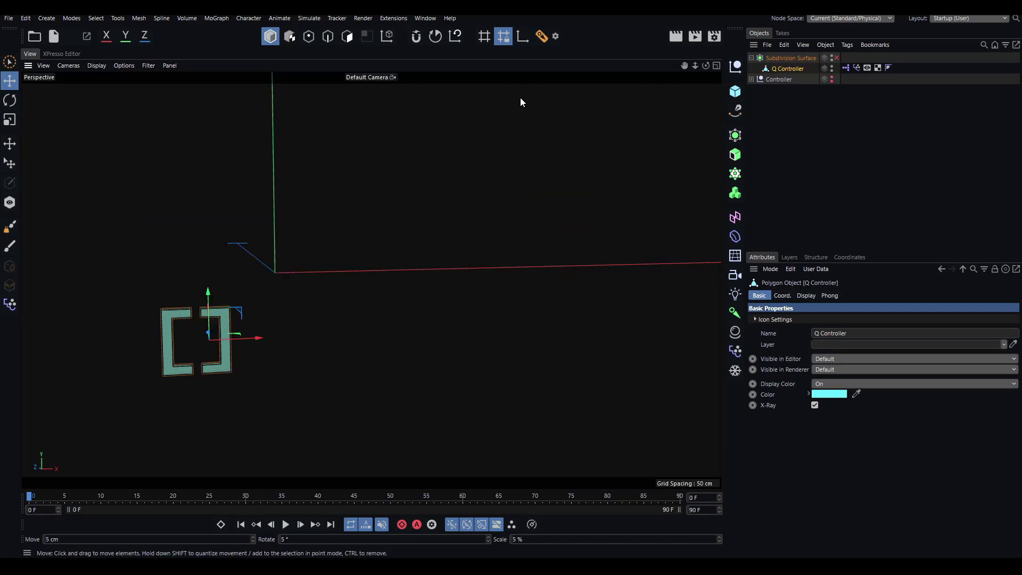
{"action": "key", "text": "q"}
{"action": "key", "text": "q"}
{"action": "left_click_drag", "start_coordinate": [397, 118], "coordinate": [422, 120], "text": "alt"}
{"action": "key", "text": "q"}
{"action": "key", "text": "q"}
{"action": "key", "text": "q"}
{"action": "key", "text": "q"}
{"action": "key", "text": "q"}
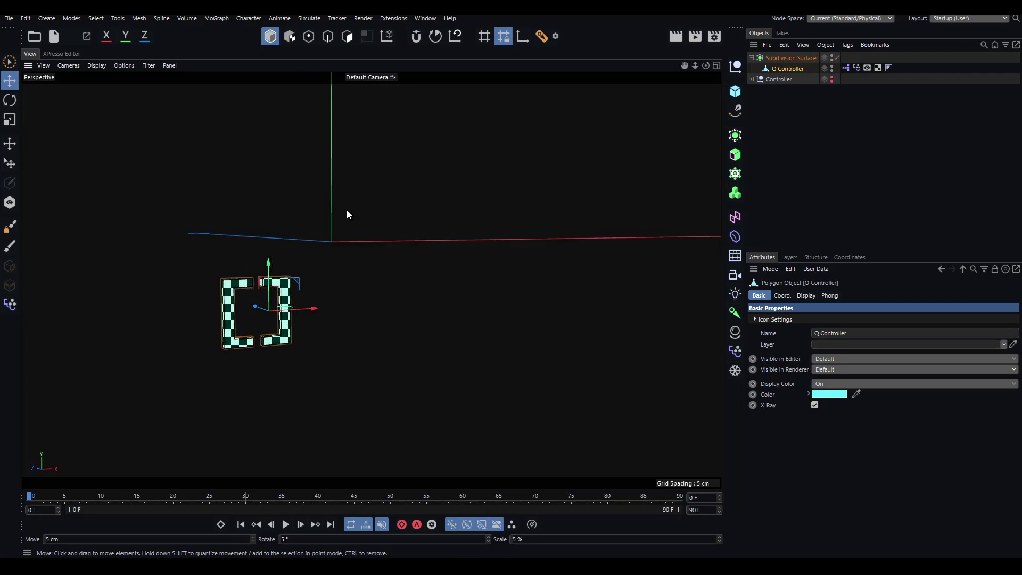
{"action": "key", "text": "q"}
{"action": "key", "text": "q"}
{"action": "key", "text": "q"}
{"action": "key", "text": "q"}
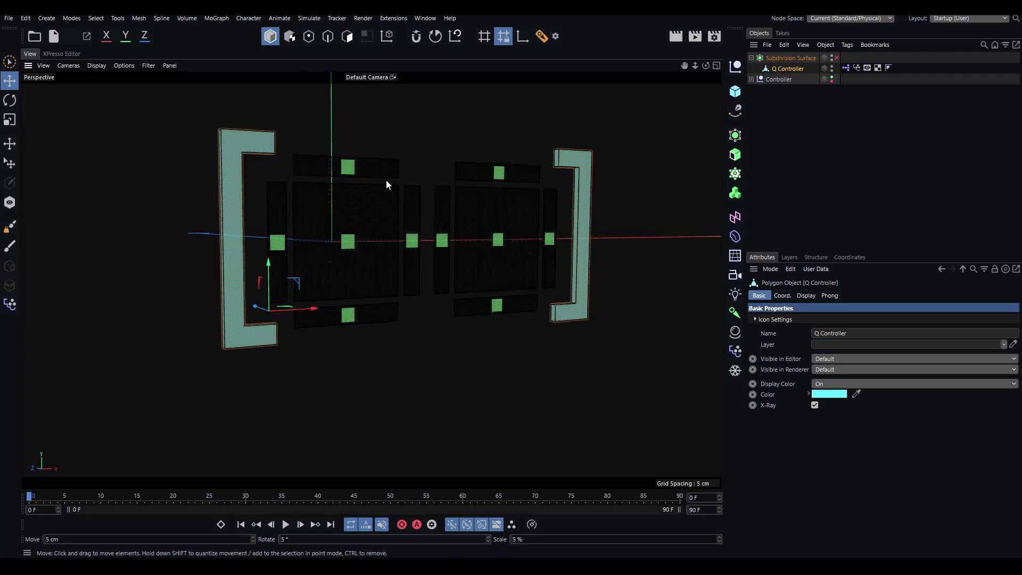
{"action": "left_click", "coordinate": [390, 162]}
{"action": "middle_click_drag", "start_coordinate": [299, 270], "coordinate": [347, 209], "text": "alt"}
{"action": "left_click_drag", "start_coordinate": [347, 209], "coordinate": [308, 244], "text": "alt"}
{"action": "right_click_drag", "start_coordinate": [308, 244], "coordinate": [338, 229], "text": "alt"}
{"action": "middle_click_drag", "start_coordinate": [338, 229], "coordinate": [310, 246], "text": "alt"}
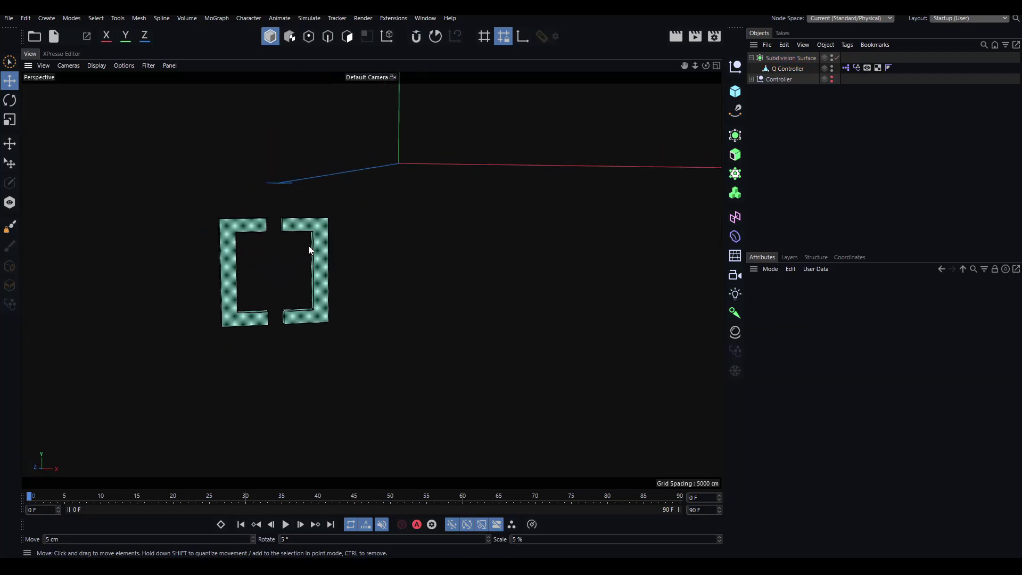
{"action": "left_click_drag", "start_coordinate": [308, 244], "coordinate": [288, 258], "text": "alt"}
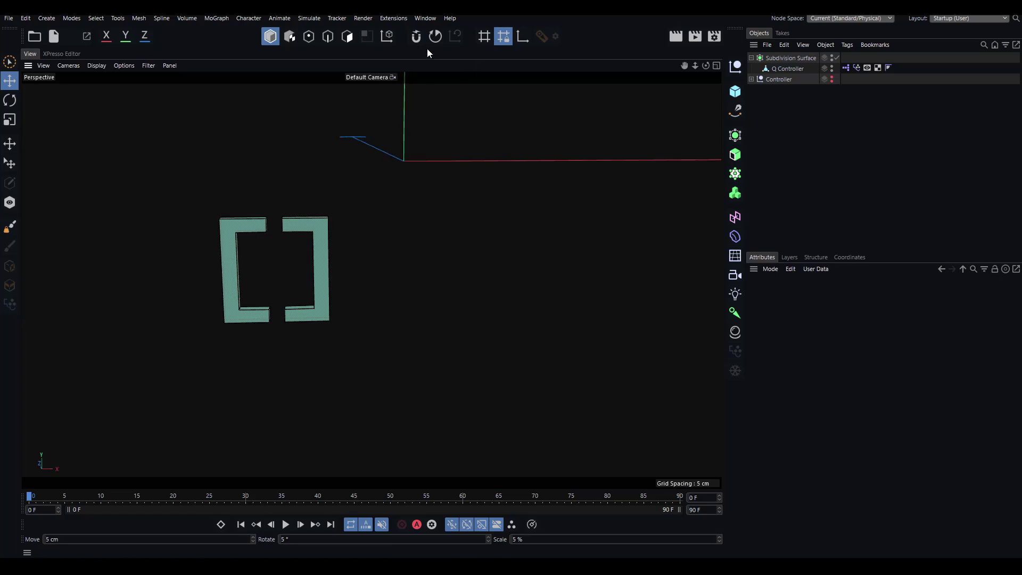
Add a Text object to the scene and frame it together with the bracket controller.
{"action": "left_click", "coordinate": [735, 175]}
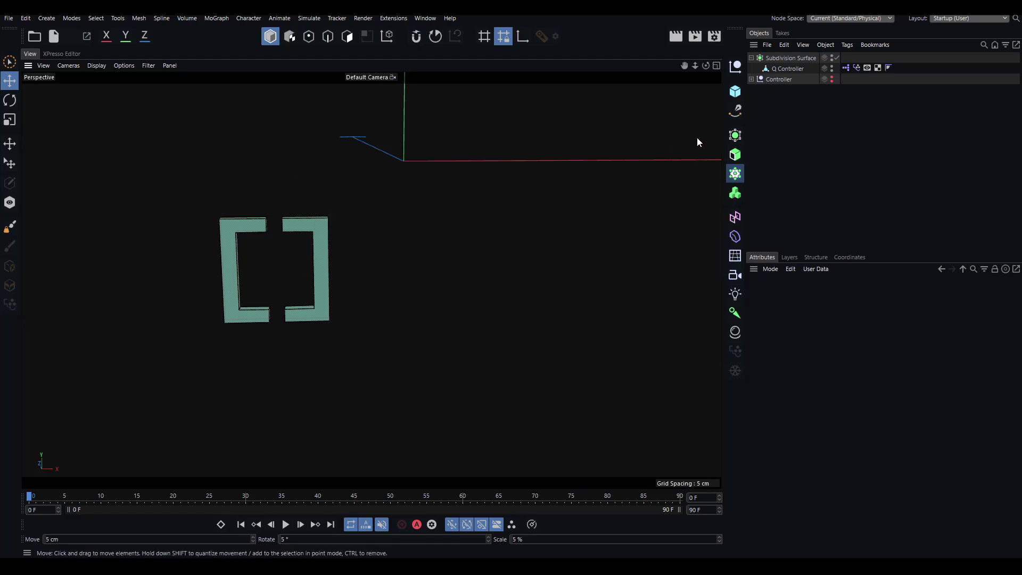
{"action": "left_click", "coordinate": [735, 91]}
{"action": "left_click", "coordinate": [772, 183]}
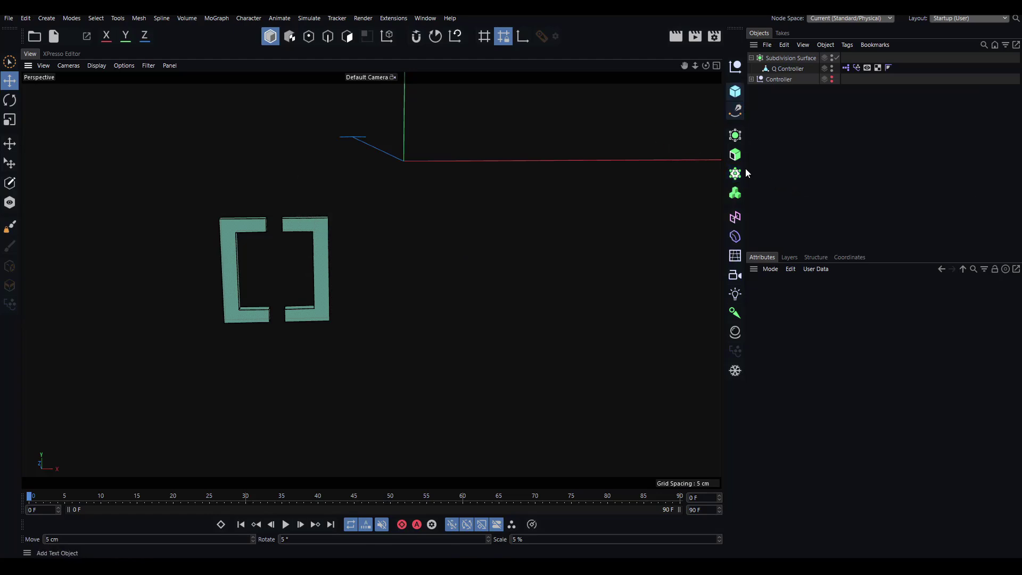
{"action": "scroll", "coordinate": [544, 193], "scroll_direction": "down", "scroll_amount": 3}
{"action": "scroll", "coordinate": [571, 140], "scroll_direction": "down", "scroll_amount": 3}
{"action": "middle_click_drag", "start_coordinate": [602, 165], "coordinate": [397, 358], "text": "alt"}
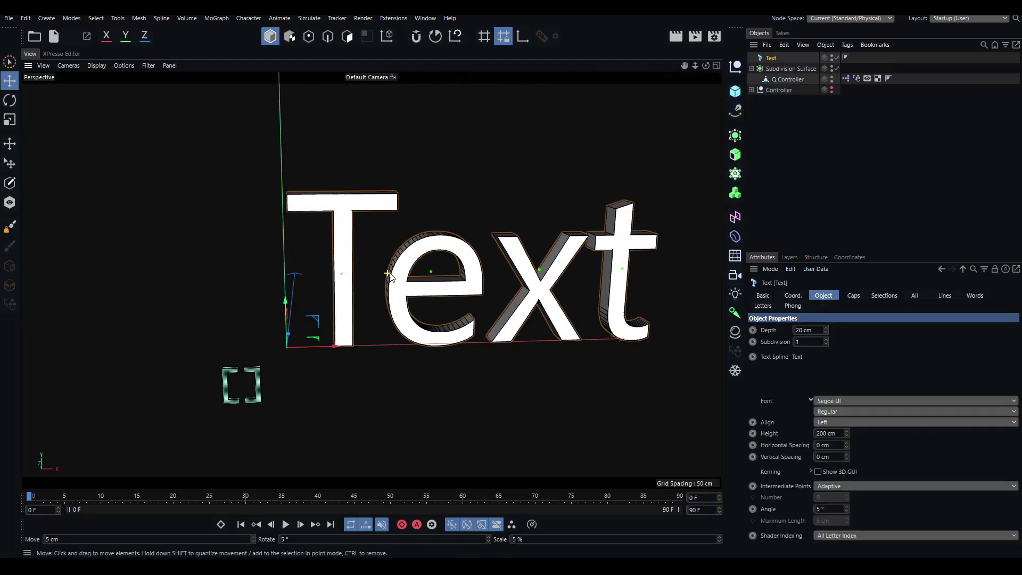
Change the Text object's content to Q and its font to Questrian.
{"action": "left_click_drag", "start_coordinate": [388, 271], "coordinate": [418, 264], "text": "alt"}
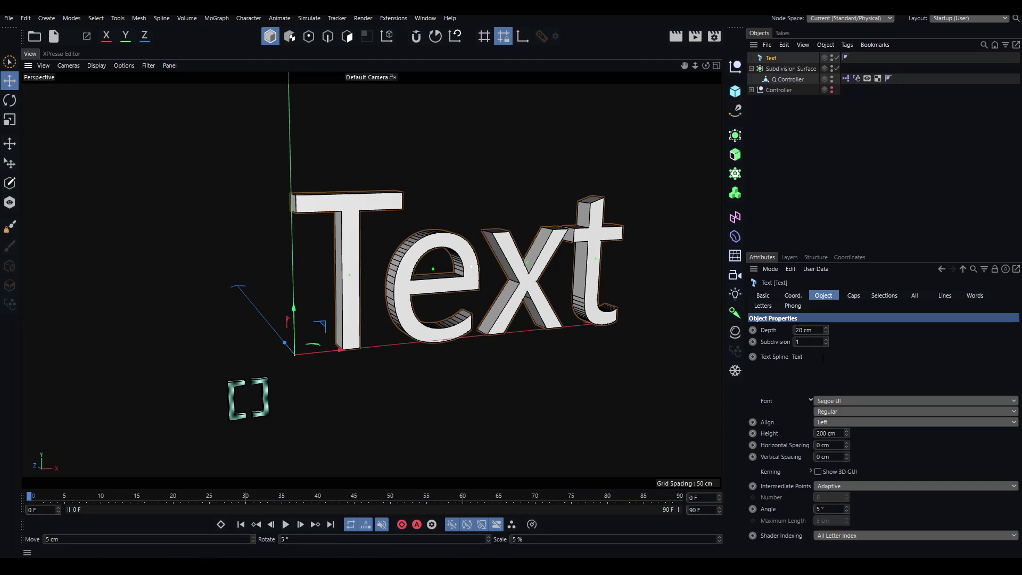
{"action": "double_click", "coordinate": [798, 358]}
{"action": "key", "text": "BackSpace"}
{"action": "type", "text": "Q"}
{"action": "key", "text": "Return"}
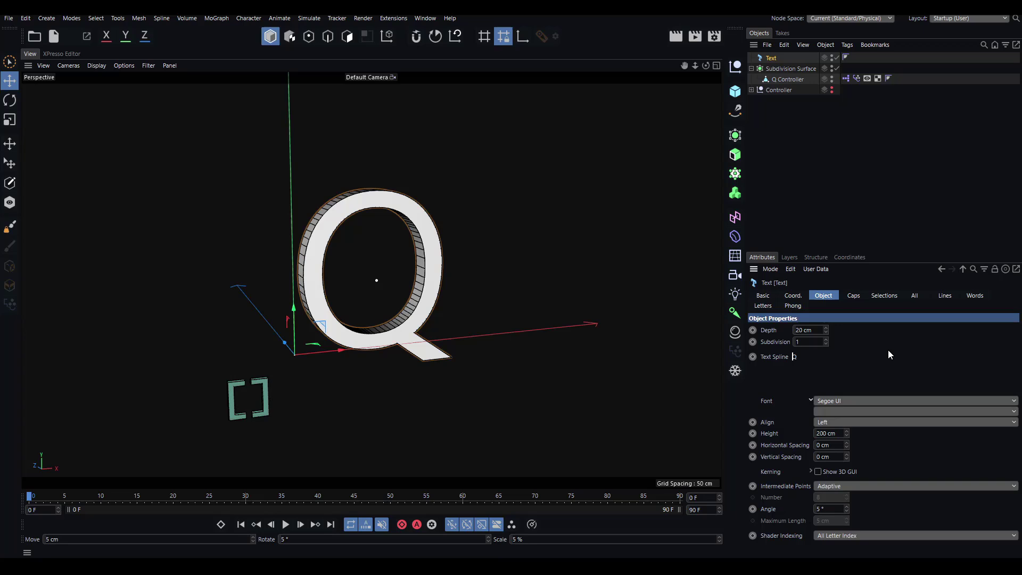
{"action": "left_click", "coordinate": [842, 402]}
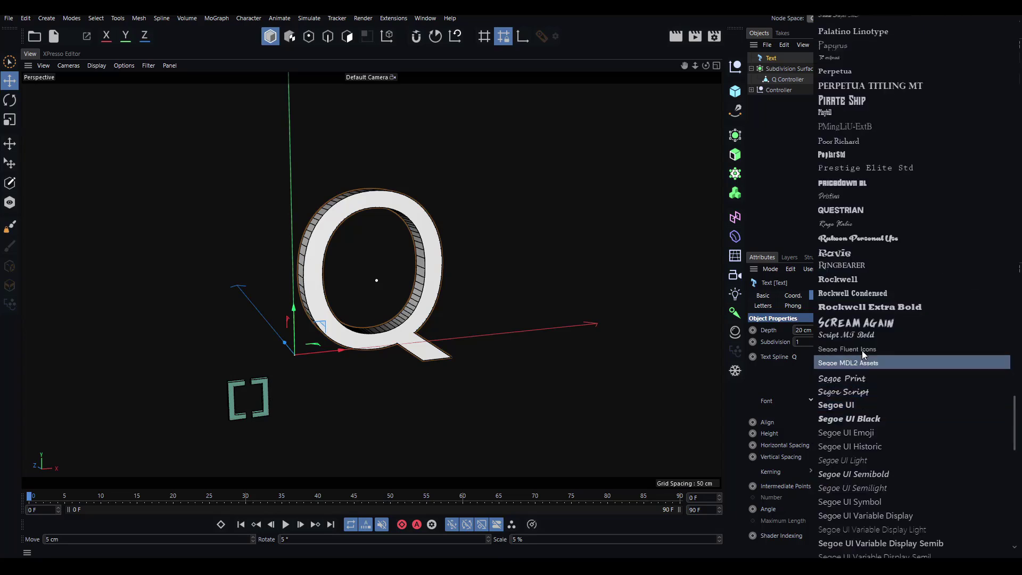
{"action": "left_click", "coordinate": [856, 211]}
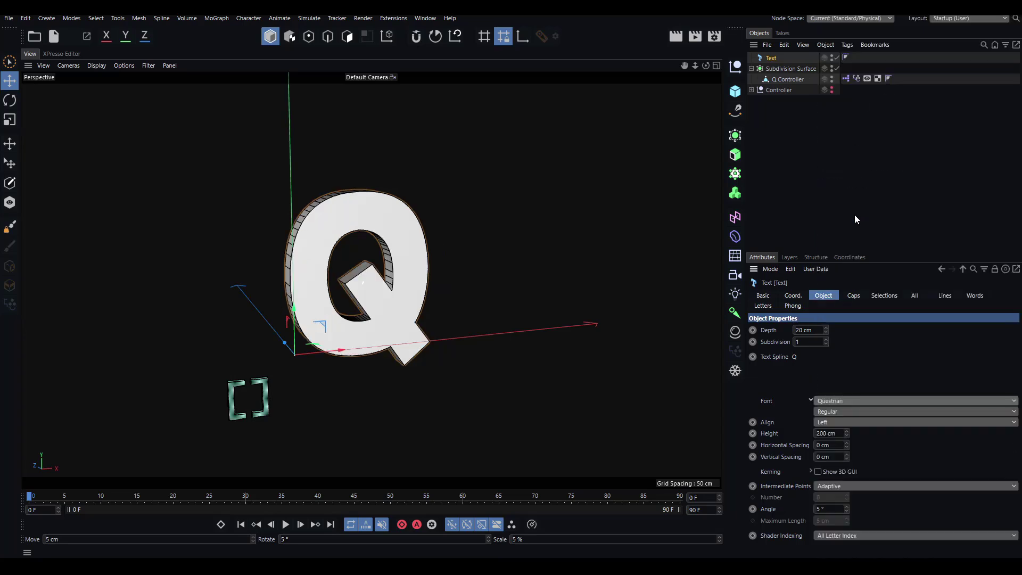
Scale the Q text down to roughly the bracket controller's size and move it onto the brackets.
{"action": "left_click_drag", "start_coordinate": [704, 298], "coordinate": [657, 184], "text": "alt"}
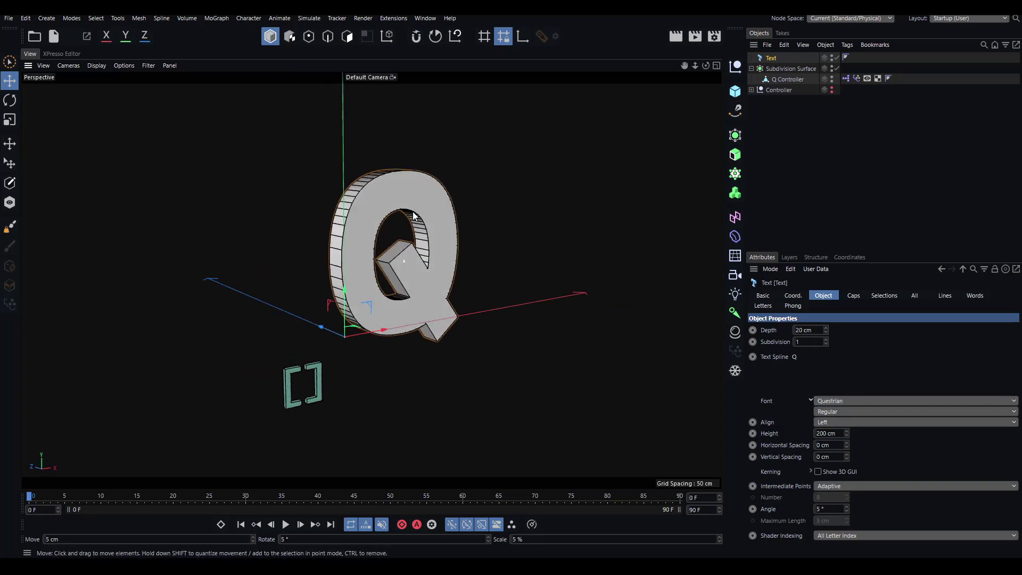
{"action": "key", "text": "t"}
{"action": "left_click_drag", "start_coordinate": [408, 221], "coordinate": [324, 301]}
{"action": "left_click_drag", "start_coordinate": [324, 301], "coordinate": [384, 307], "text": "alt"}
{"action": "left_click_drag", "start_coordinate": [384, 308], "coordinate": [353, 314]}
{"action": "left_click_drag", "start_coordinate": [353, 315], "coordinate": [386, 271], "text": "alt"}
{"action": "left_click_drag", "start_coordinate": [461, 246], "coordinate": [373, 303]}
{"action": "key", "text": "e"}
{"action": "left_click_drag", "start_coordinate": [440, 252], "coordinate": [378, 306]}
{"action": "right_click_drag", "start_coordinate": [355, 312], "coordinate": [475, 277], "text": "alt"}
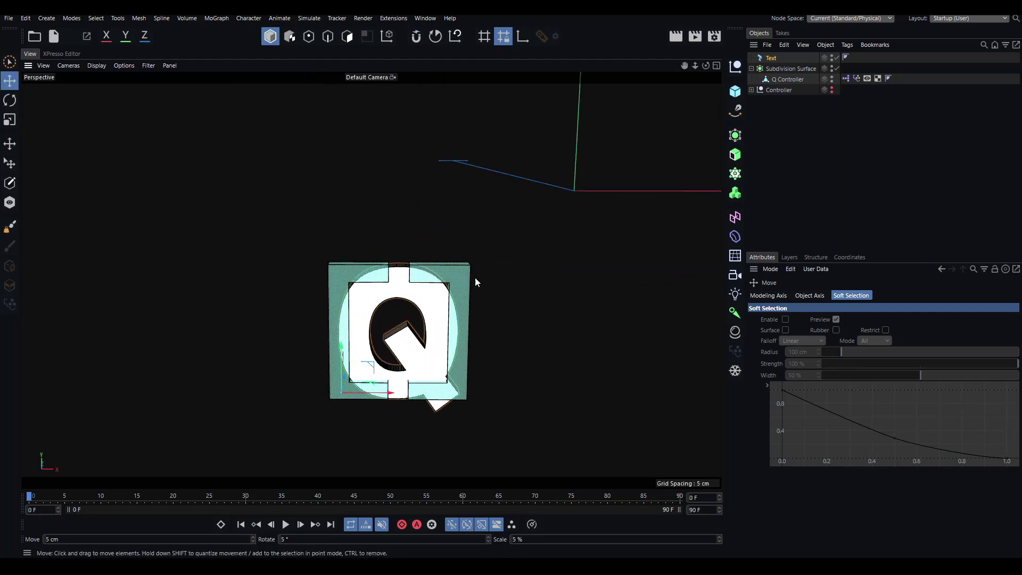
Scale the Q text smaller so it fits inside the brackets and move it to their centre.
{"action": "key", "text": "t"}
{"action": "left_click_drag", "start_coordinate": [466, 283], "coordinate": [315, 389]}
{"action": "key", "text": "e"}
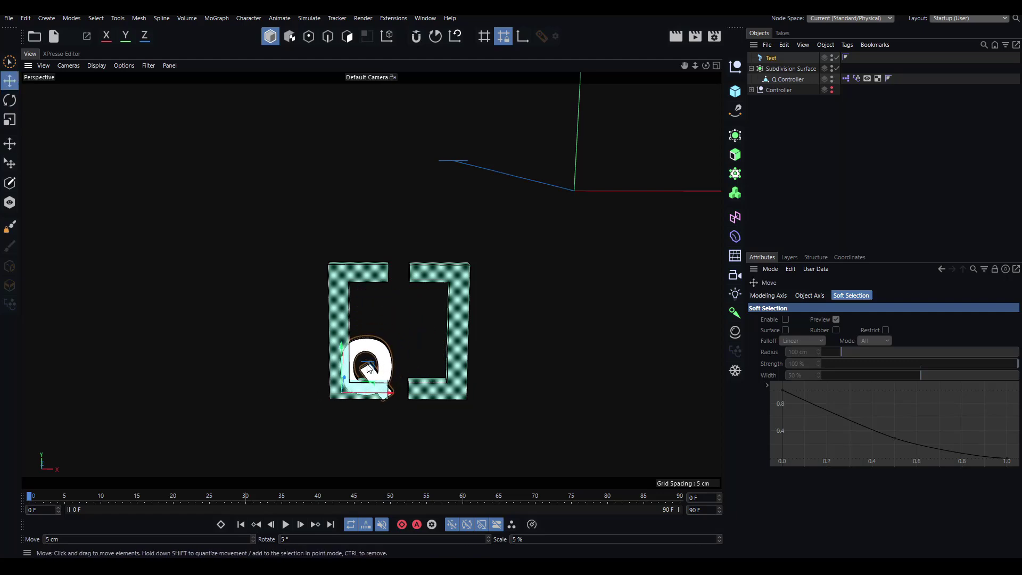
{"action": "left_click_drag", "start_coordinate": [367, 365], "coordinate": [509, 286]}
{"action": "key", "text": "t"}
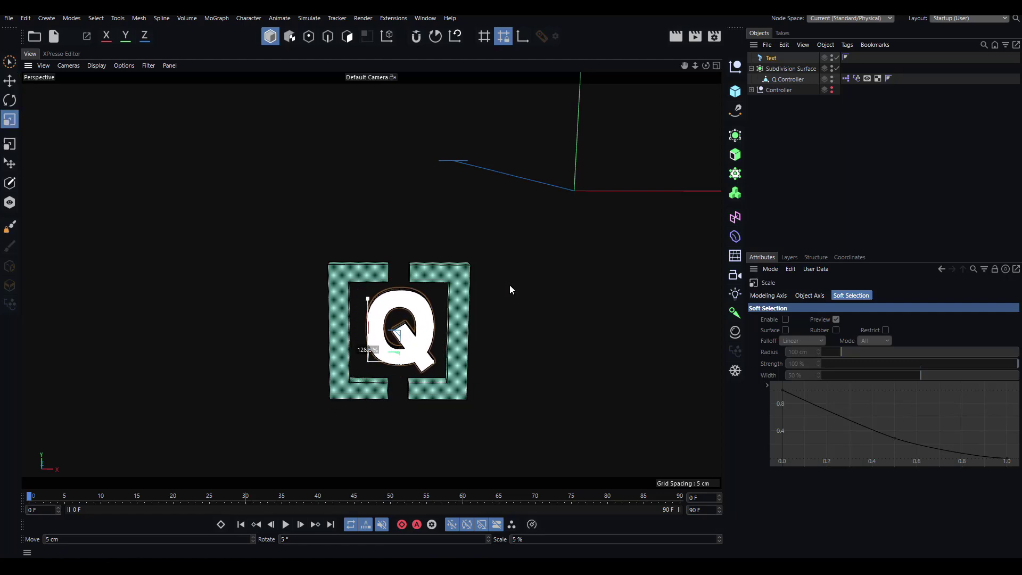
{"action": "key", "text": "e"}
{"action": "left_click_drag", "start_coordinate": [394, 330], "coordinate": [388, 335]}
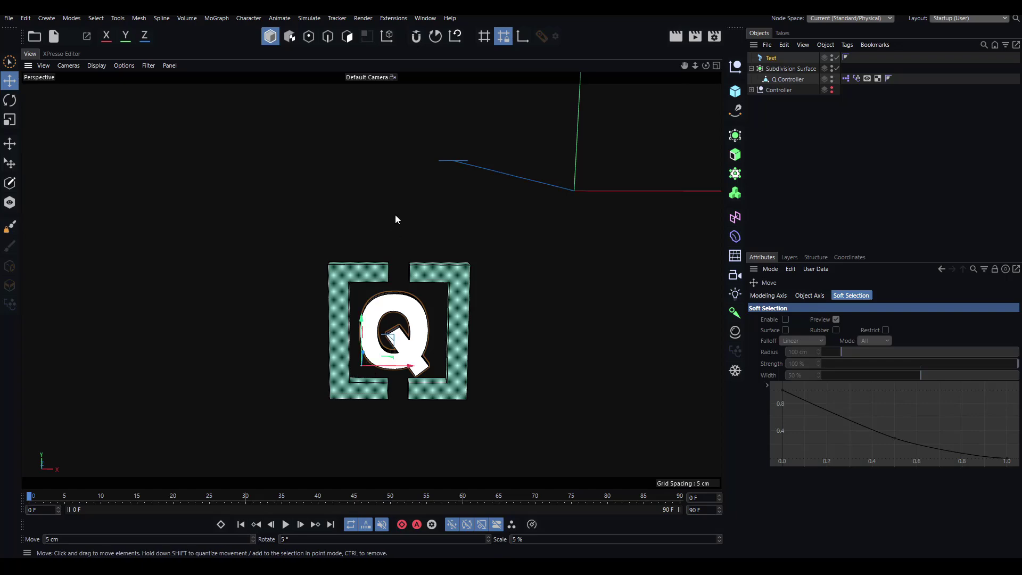
Adjust the Q text's depth position so it sits between the brackets.
{"action": "left_click_drag", "start_coordinate": [396, 219], "coordinate": [516, 314], "text": "alt"}
{"action": "middle_click", "coordinate": [517, 314]}
{"action": "middle_click", "coordinate": [224, 369]}
{"action": "right_click_drag", "start_coordinate": [224, 369], "coordinate": [341, 368], "text": "alt"}
{"action": "left_click_drag", "start_coordinate": [346, 360], "coordinate": [336, 362]}
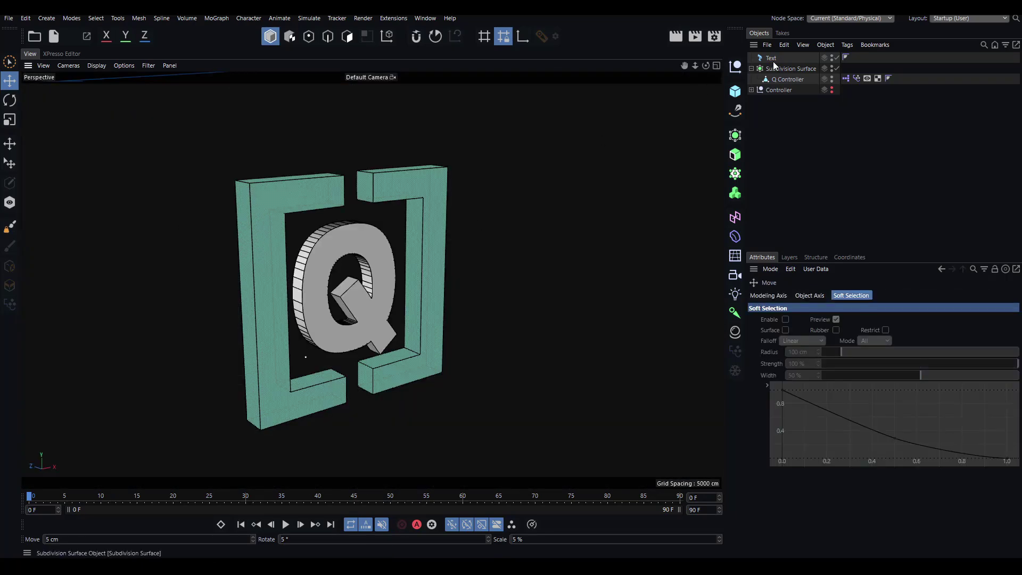
Make the Text object editable and unfold its hierarchy down to the Q Extrude object.
{"action": "left_click", "coordinate": [772, 59]}
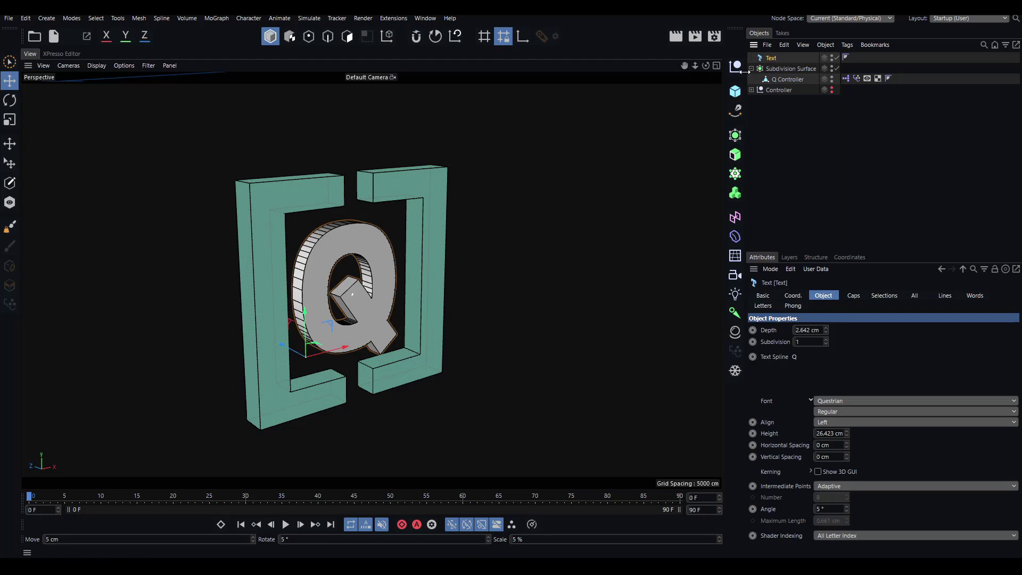
{"action": "key", "text": "c"}
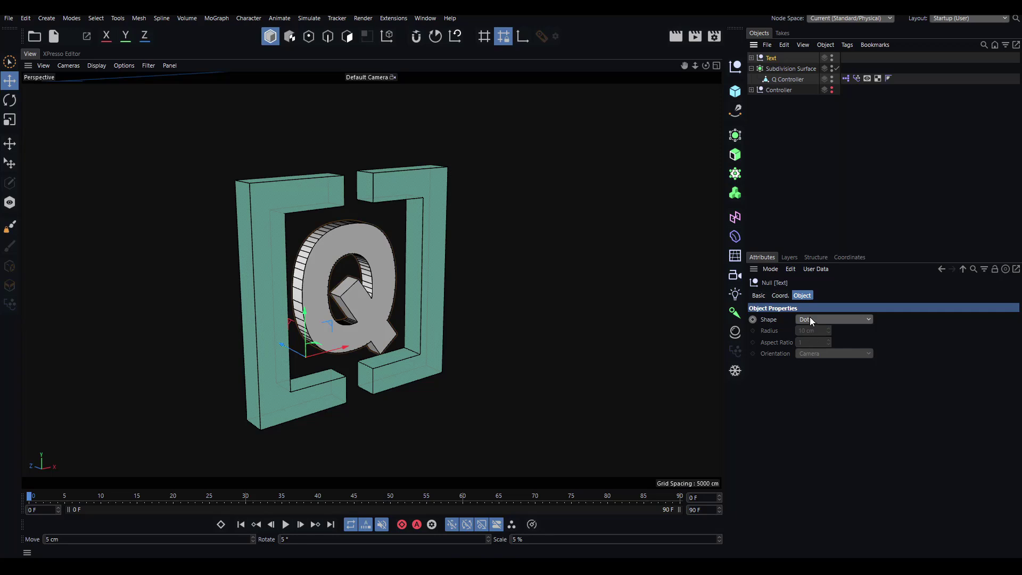
{"action": "left_click", "coordinate": [752, 58]}
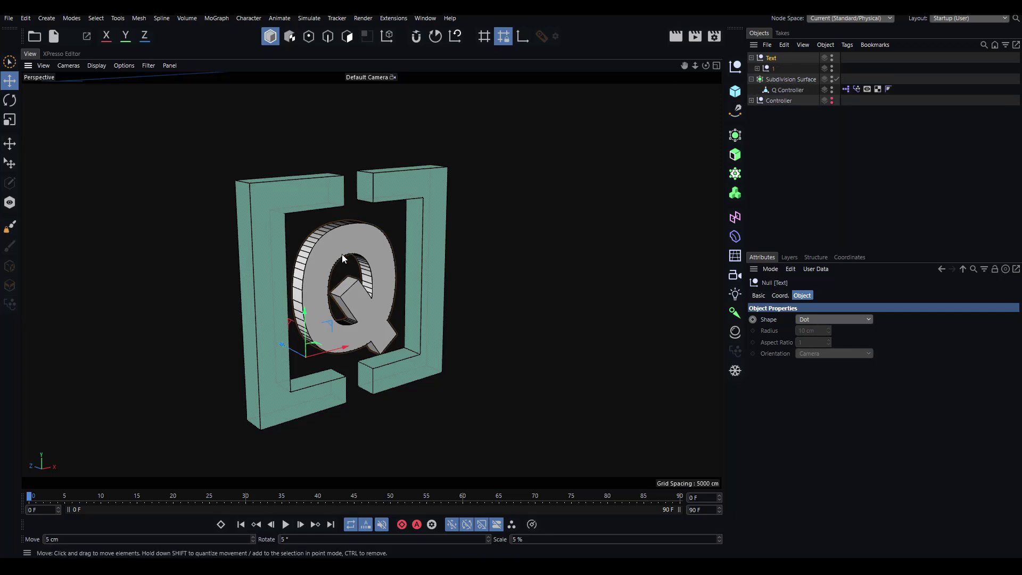
{"action": "left_click", "coordinate": [342, 254]}
{"action": "left_click", "coordinate": [757, 68]}
{"action": "left_click", "coordinate": [762, 79]}
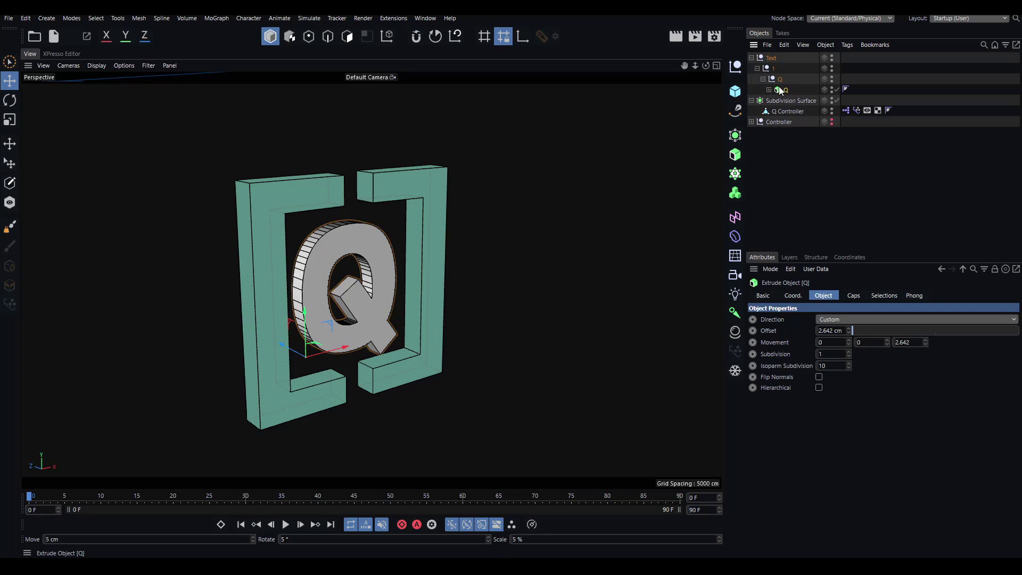
Move the Q Extrude object out to the top level of the hierarchy and delete the leftover Text nulls.
{"action": "left_click_drag", "start_coordinate": [761, 49], "coordinate": [768, 55]}
{"action": "left_click", "coordinate": [773, 77]}
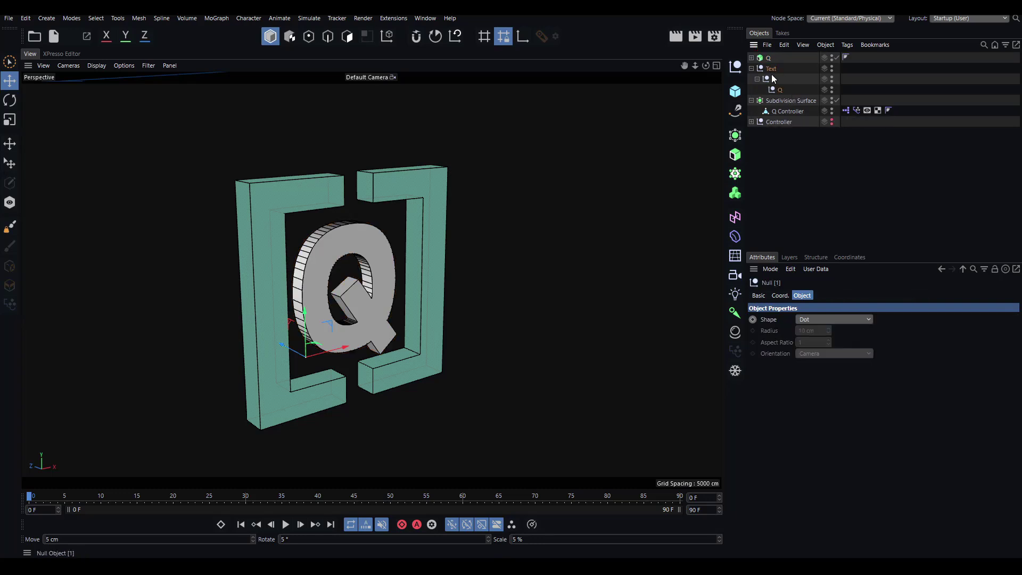
{"action": "key", "text": "Delete"}
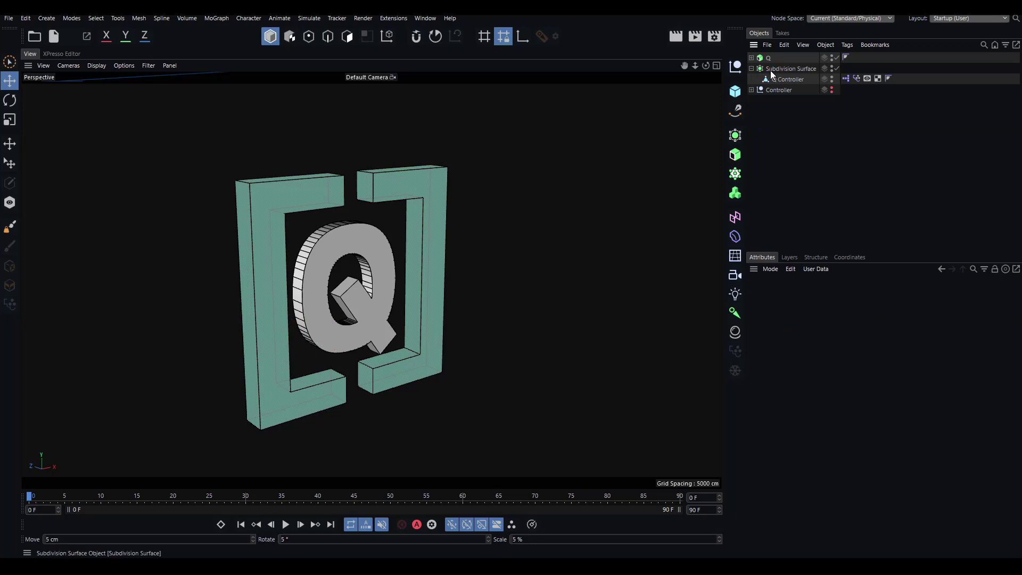
Add a Display tag to the Q Extrude object and set its shading mode to Constant Shading.
{"action": "left_click", "coordinate": [767, 59]}
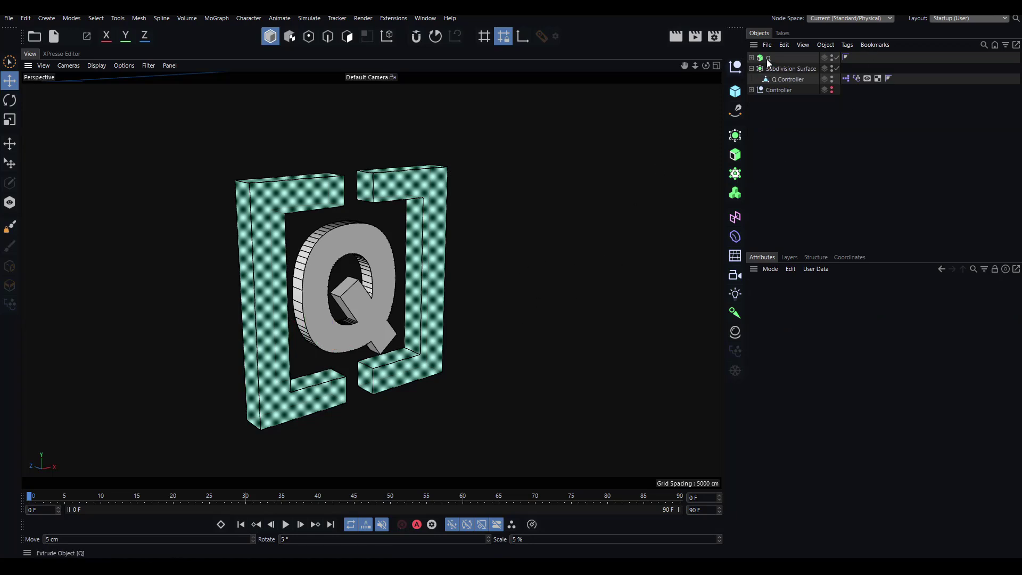
{"action": "right_click", "coordinate": [767, 59]}
{"action": "mouse_move", "coordinate": [807, 163]}
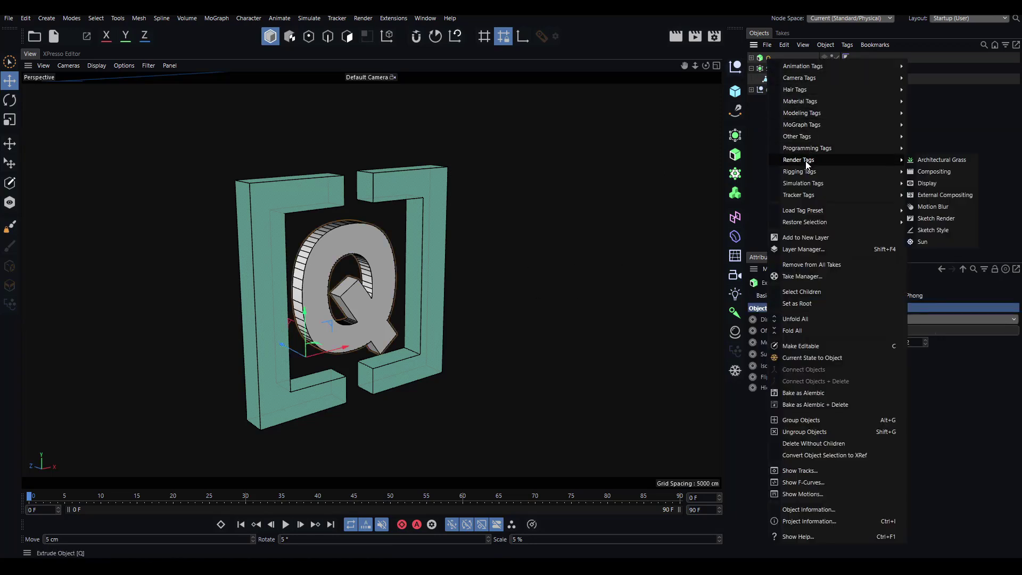
{"action": "left_click", "coordinate": [927, 183]}
{"action": "left_click", "coordinate": [775, 320]}
{"action": "left_click", "coordinate": [879, 320]}
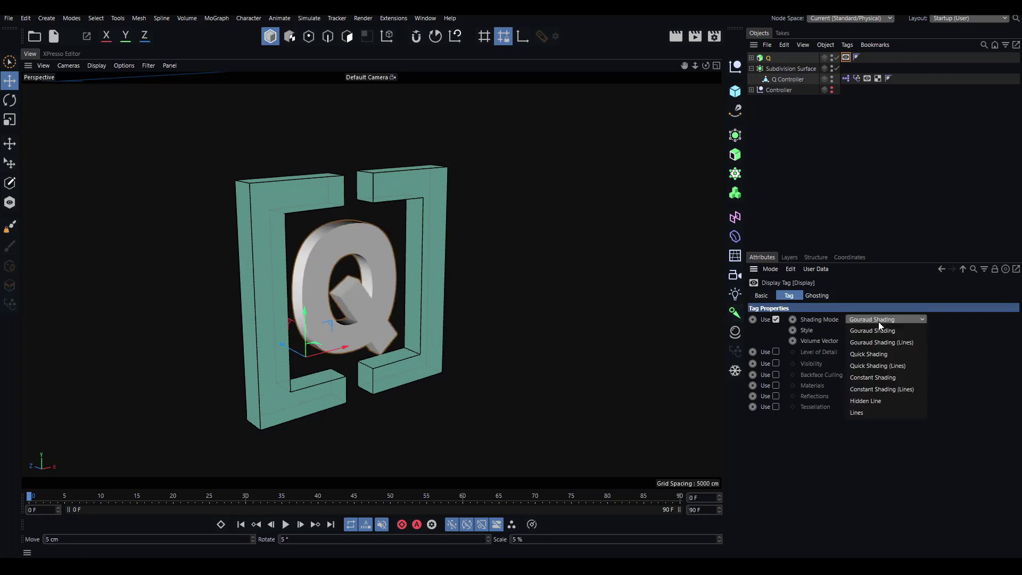
{"action": "left_click", "coordinate": [901, 380]}
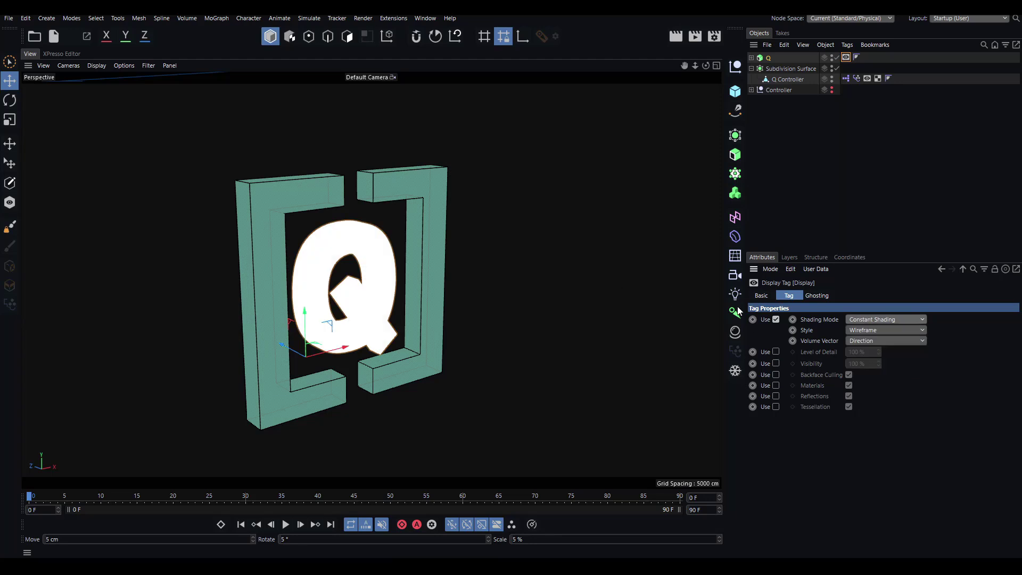
Place the Q Extrude and the Controller null inside the Subdivision Surface, directly below the Q Controller.
{"action": "left_click", "coordinate": [503, 235]}
{"action": "mouse_move", "coordinate": [502, 235]}
{"action": "left_mouse_down", "text": "alt"}
{"action": "mouse_move", "coordinate": [427, 226]}
{"action": "mouse_move", "coordinate": [423, 210]}
{"action": "mouse_move", "coordinate": [498, 208]}
{"action": "mouse_move", "coordinate": [413, 222]}
{"action": "mouse_move", "coordinate": [477, 236]}
{"action": "mouse_move", "coordinate": [455, 222]}
{"action": "mouse_move", "coordinate": [458, 196]}
{"action": "left_mouse_up", "text": "alt"}
{"action": "left_click", "coordinate": [771, 58]}
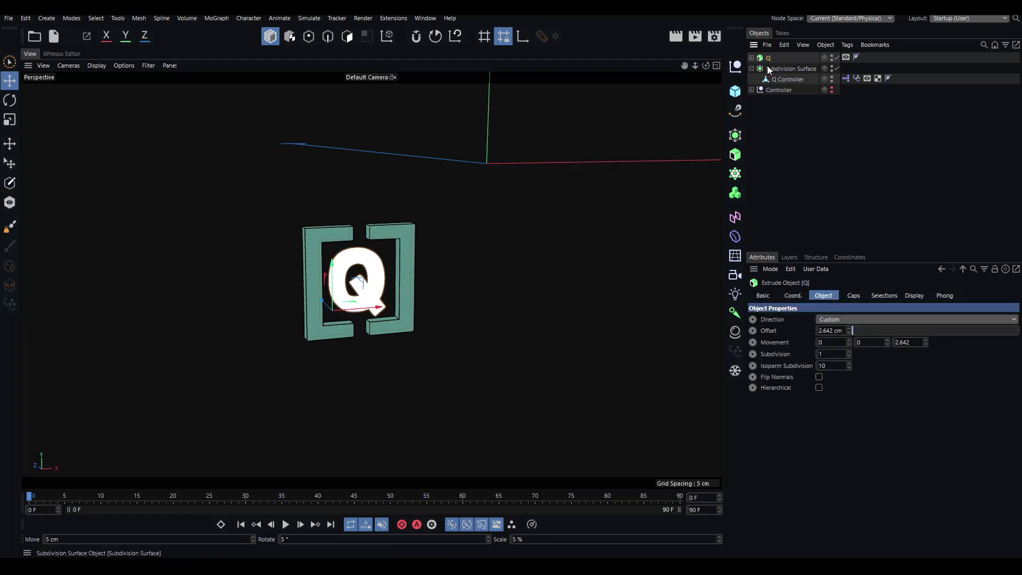
{"action": "left_click_drag", "start_coordinate": [768, 59], "coordinate": [779, 89]}
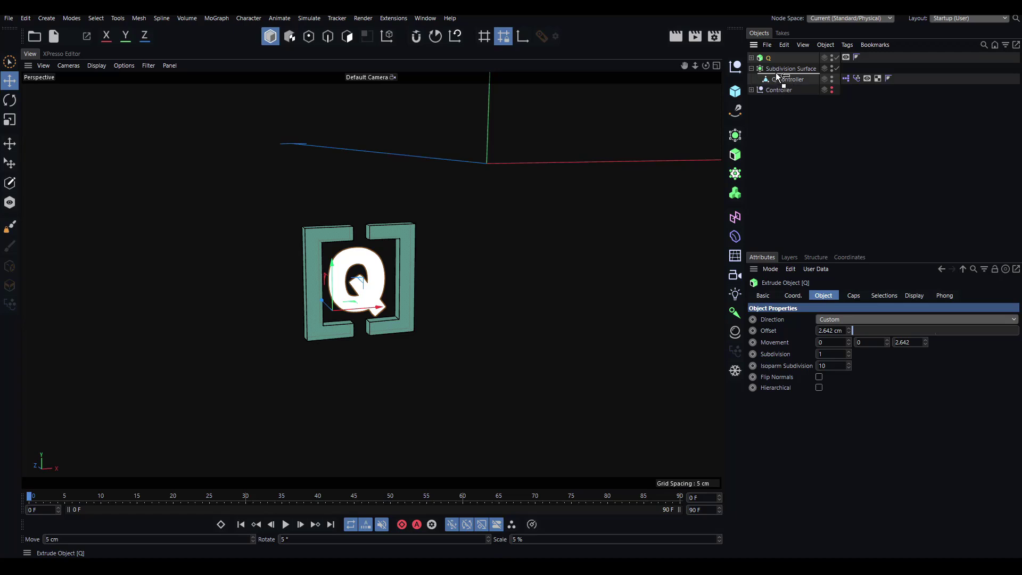
{"action": "left_click_drag", "start_coordinate": [775, 82], "coordinate": [775, 82]}
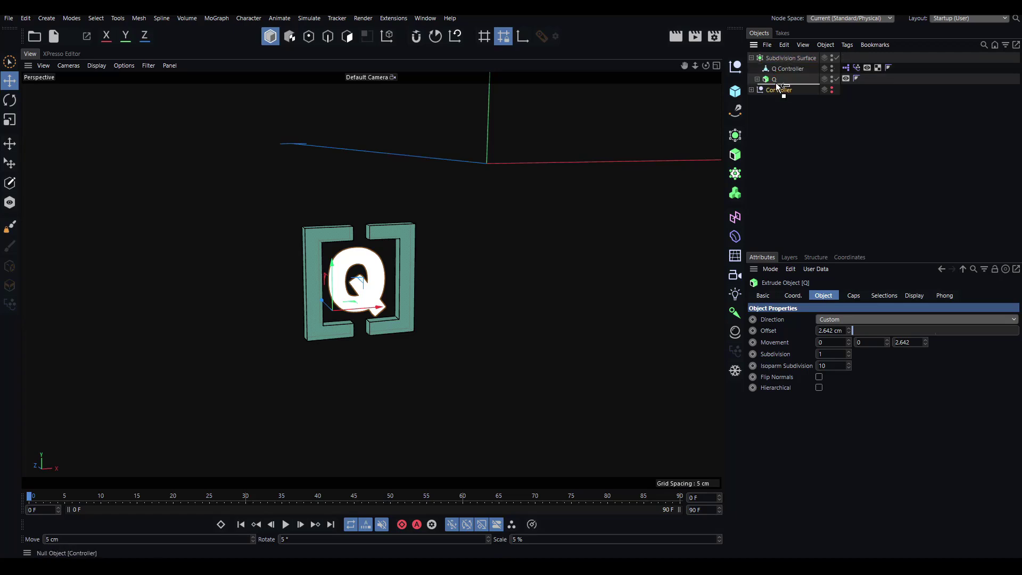
{"action": "left_click_drag", "start_coordinate": [777, 85], "coordinate": [776, 86]}
{"action": "left_click", "coordinate": [788, 105]}
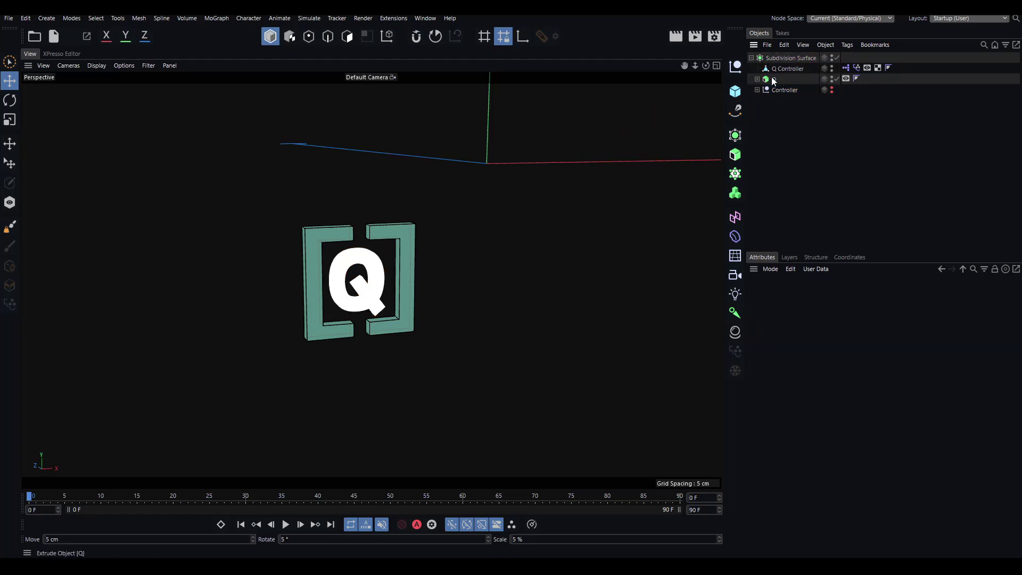
Make the Q Extrude and the Controller null children of the Q Controller object.
{"action": "left_click", "coordinate": [415, 243]}
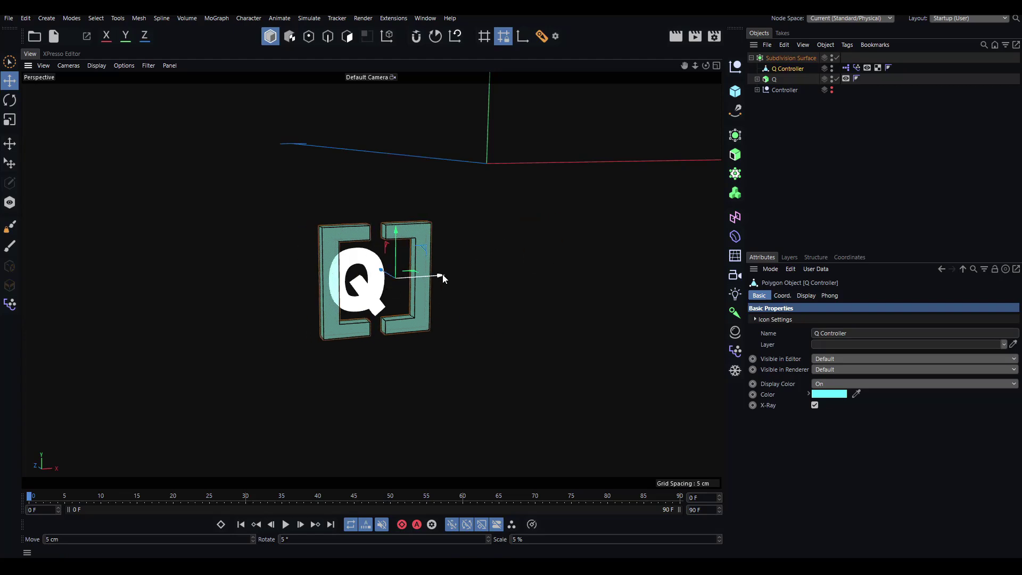
{"action": "mouse_move", "coordinate": [774, 82]}
{"action": "left_mouse_down"}
{"action": "mouse_move", "coordinate": [788, 69]}
{"action": "mouse_move", "coordinate": [780, 83]}
{"action": "left_mouse_up"}
{"action": "left_click", "coordinate": [782, 132]}
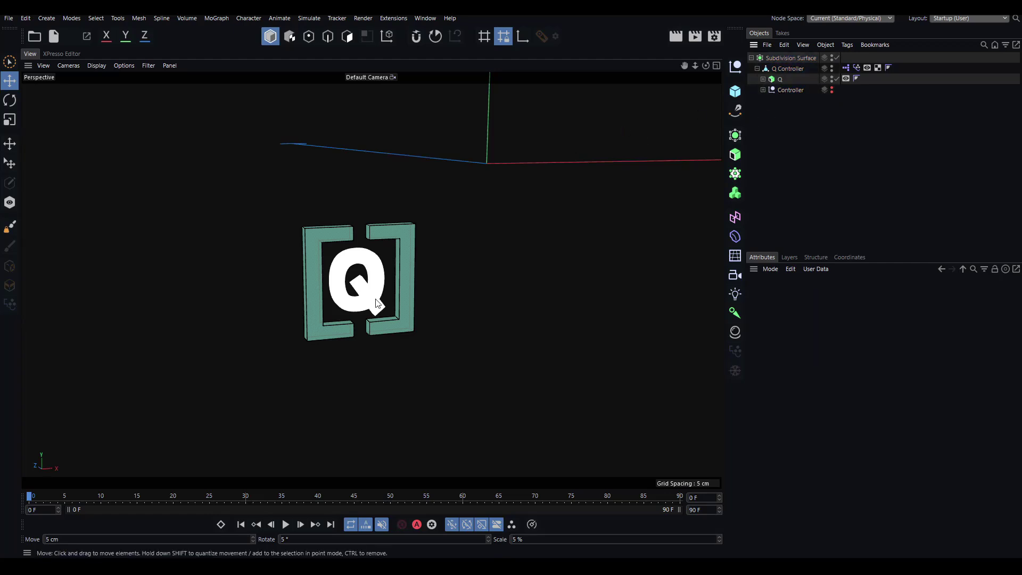
Test-move the Q Controller together with its children and switch its Subdivision Surface off.
{"action": "left_click", "coordinate": [415, 250]}
{"action": "left_click_drag", "start_coordinate": [366, 221], "coordinate": [355, 167]}
{"action": "scroll", "coordinate": [411, 175], "scroll_direction": "down", "scroll_amount": 3}
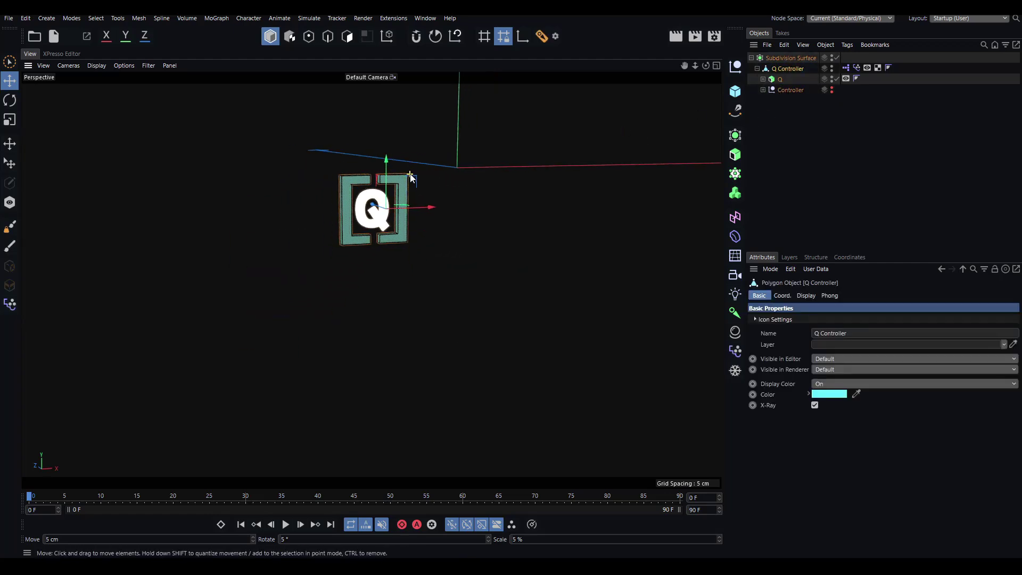
{"action": "middle_click_drag", "start_coordinate": [524, 132], "coordinate": [452, 236], "text": "alt"}
{"action": "left_click_drag", "start_coordinate": [411, 246], "coordinate": [361, 250]}
{"action": "key", "text": "q"}
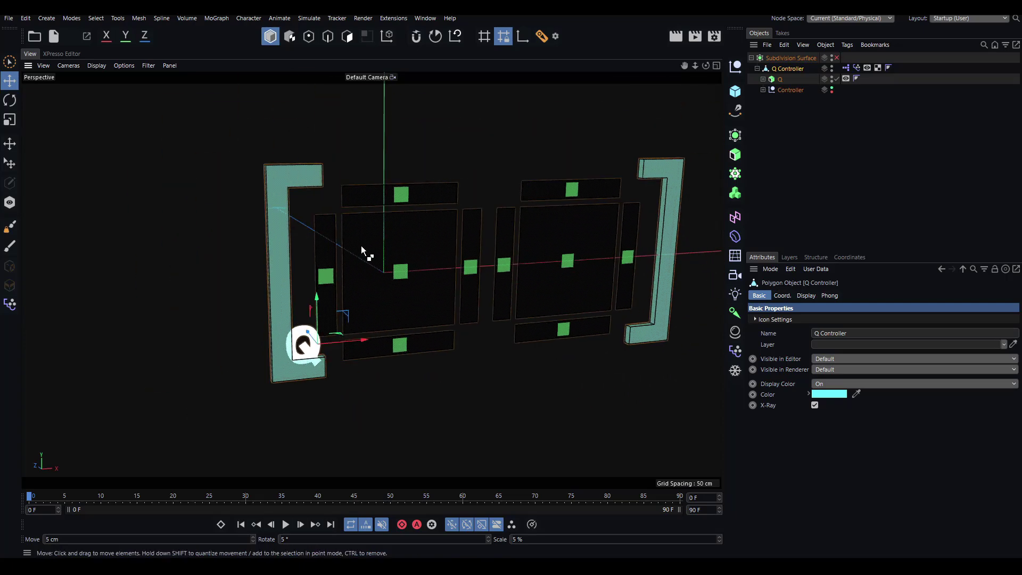
Examine how the Q letter sits against the lower-left bracket corner while the Subdivision Surface is off.
{"action": "left_click", "coordinate": [195, 204]}
{"action": "middle_click_drag", "start_coordinate": [304, 346], "coordinate": [314, 280], "text": "alt"}
{"action": "scroll", "coordinate": [314, 282], "scroll_direction": "up", "scroll_amount": 5}
{"action": "left_click_drag", "start_coordinate": [337, 272], "coordinate": [397, 255], "text": "alt"}
{"action": "scroll", "coordinate": [325, 266], "scroll_direction": "up", "scroll_amount": 4}
{"action": "scroll", "coordinate": [364, 249], "scroll_direction": "down", "scroll_amount": 8}
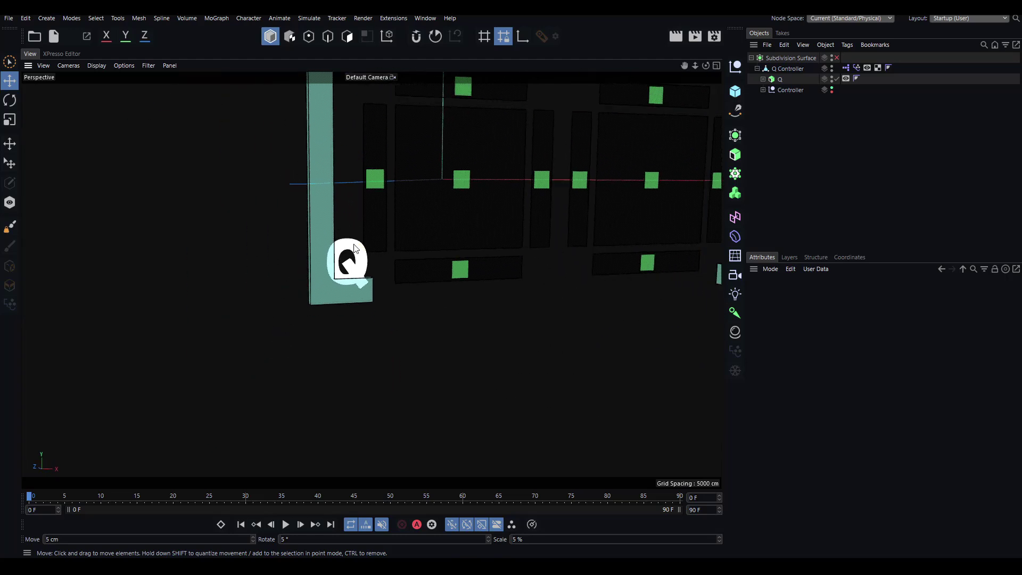
{"action": "left_click", "coordinate": [355, 251]}
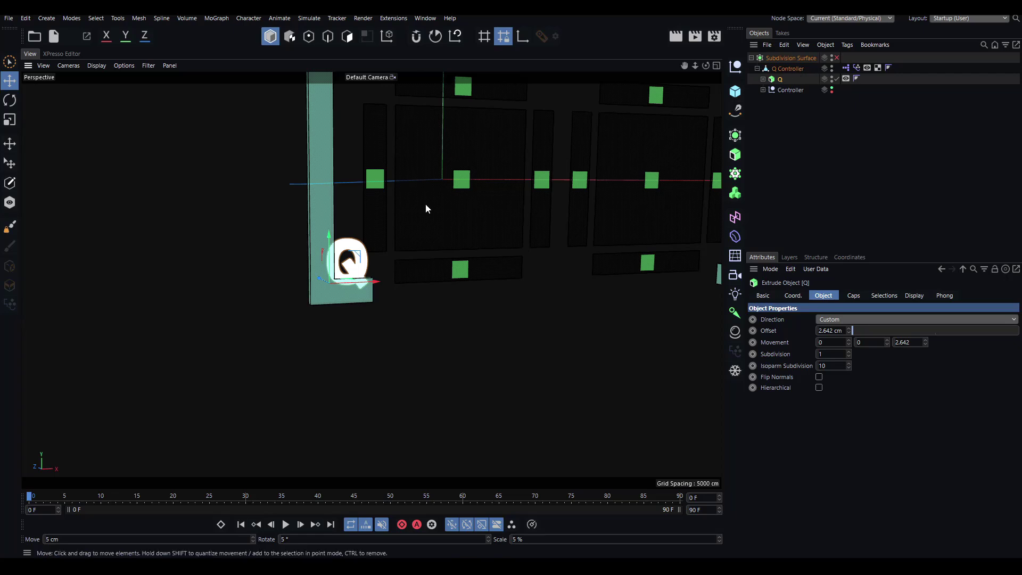
{"action": "left_click_drag", "start_coordinate": [426, 205], "coordinate": [378, 266], "text": "alt"}
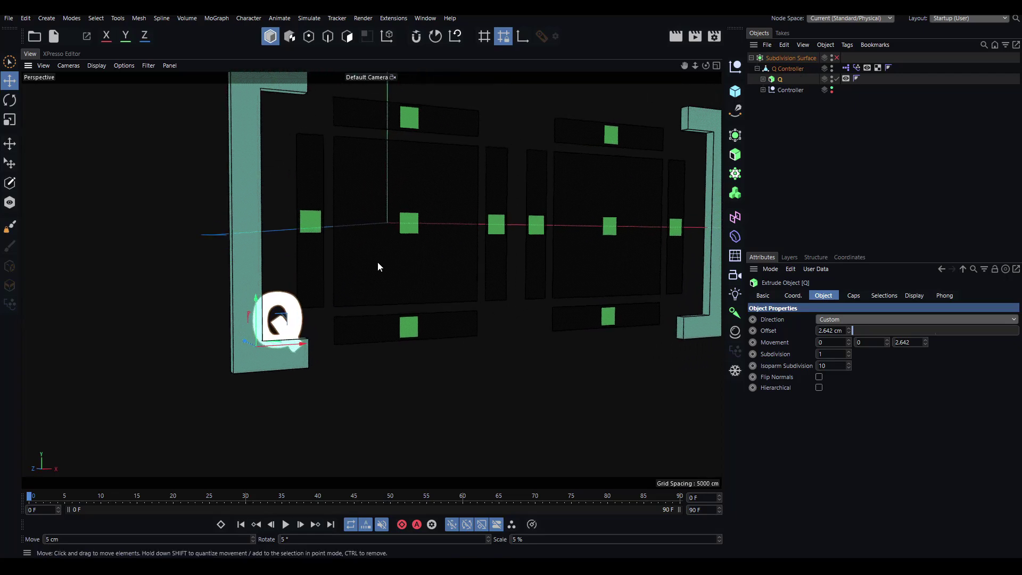
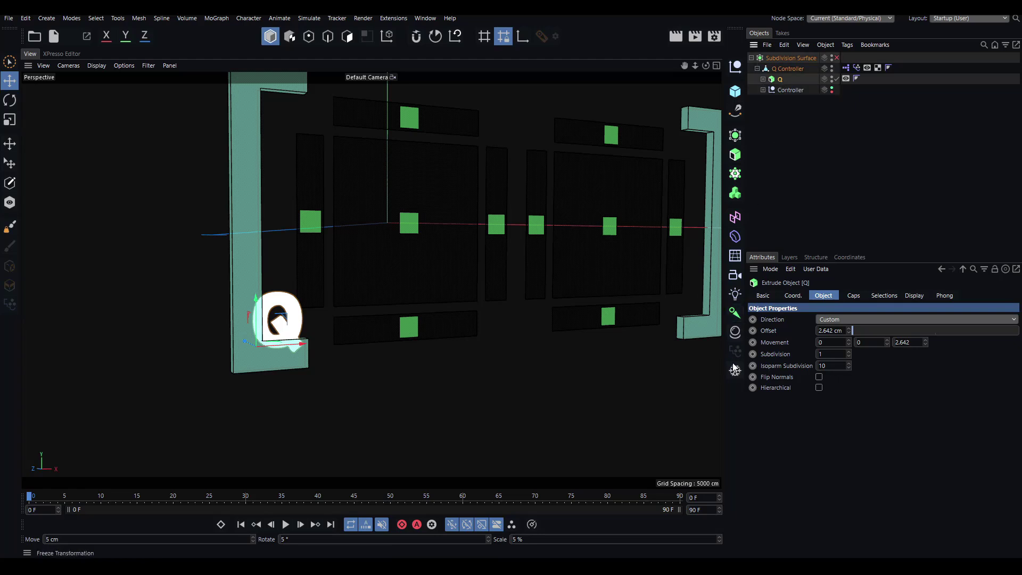
Unfold the Q Extrude and add a Pose Morph tag to its child Q spline.
{"action": "left_click", "coordinate": [764, 80]}
{"action": "left_click", "coordinate": [786, 89]}
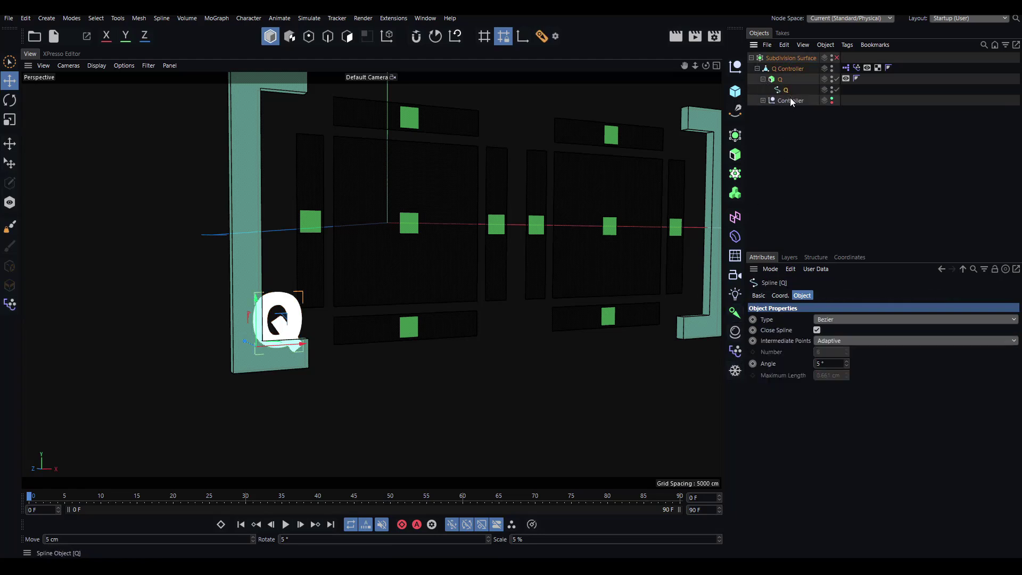
{"action": "left_click", "coordinate": [735, 349]}
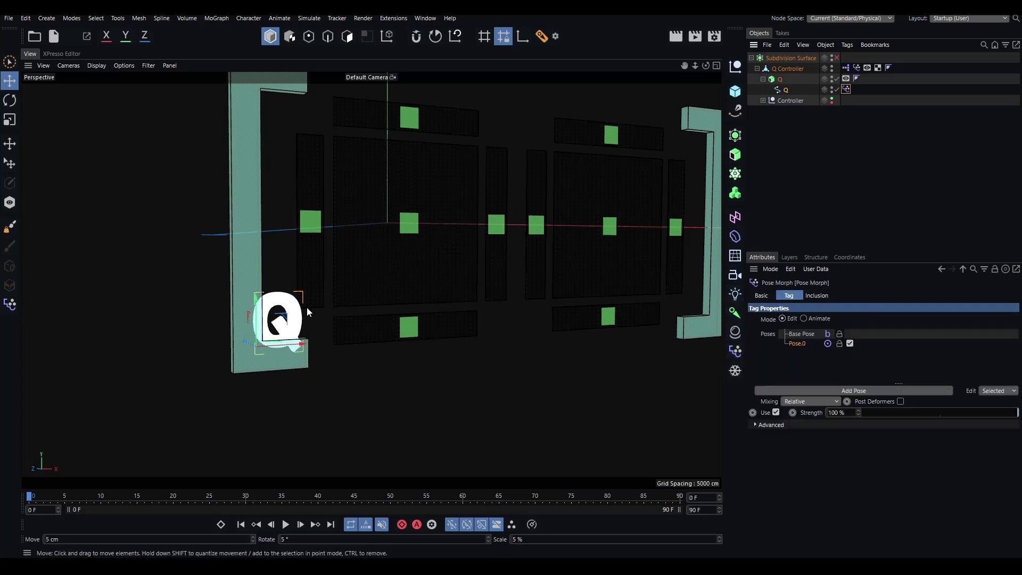
Scale the Q spline down and move it into the lower-left bracket corner for Pose.0.
{"action": "key", "text": "o"}
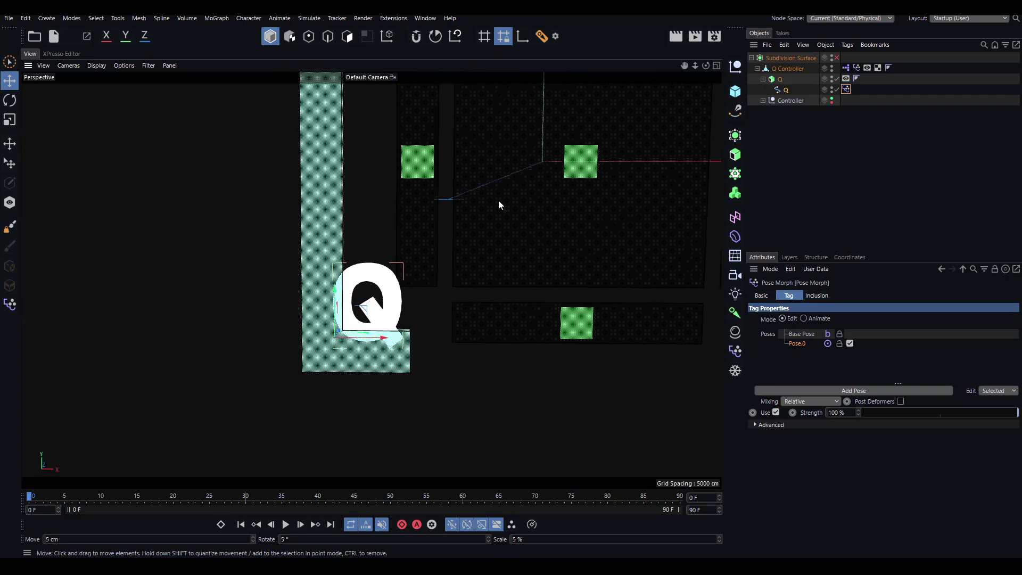
{"action": "left_click", "coordinate": [844, 90]}
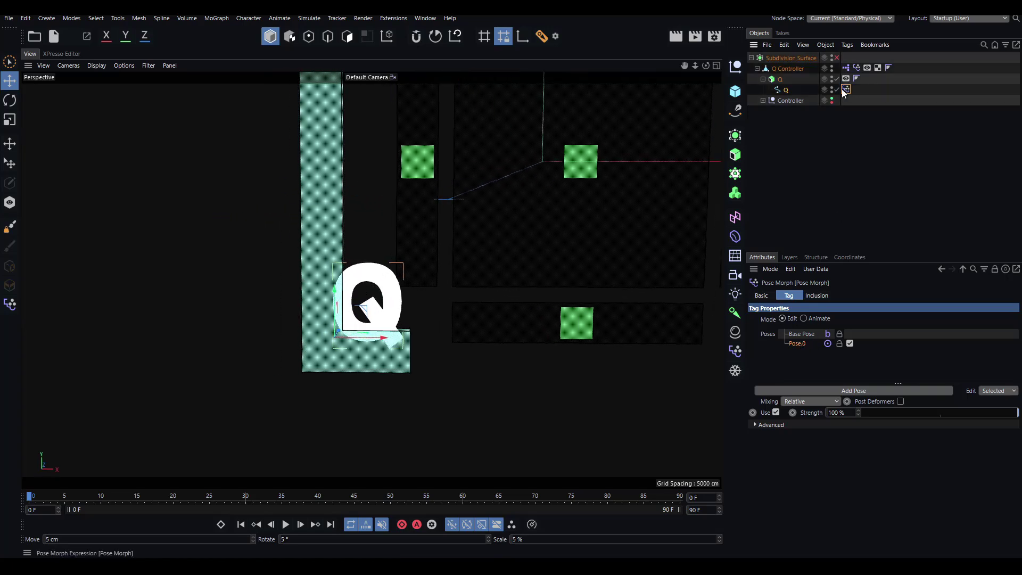
{"action": "left_click", "coordinate": [786, 90]}
{"action": "key", "text": "t"}
{"action": "left_click_drag", "start_coordinate": [419, 270], "coordinate": [330, 341]}
{"action": "key", "text": "e"}
{"action": "key", "text": "t"}
{"action": "key", "text": "e"}
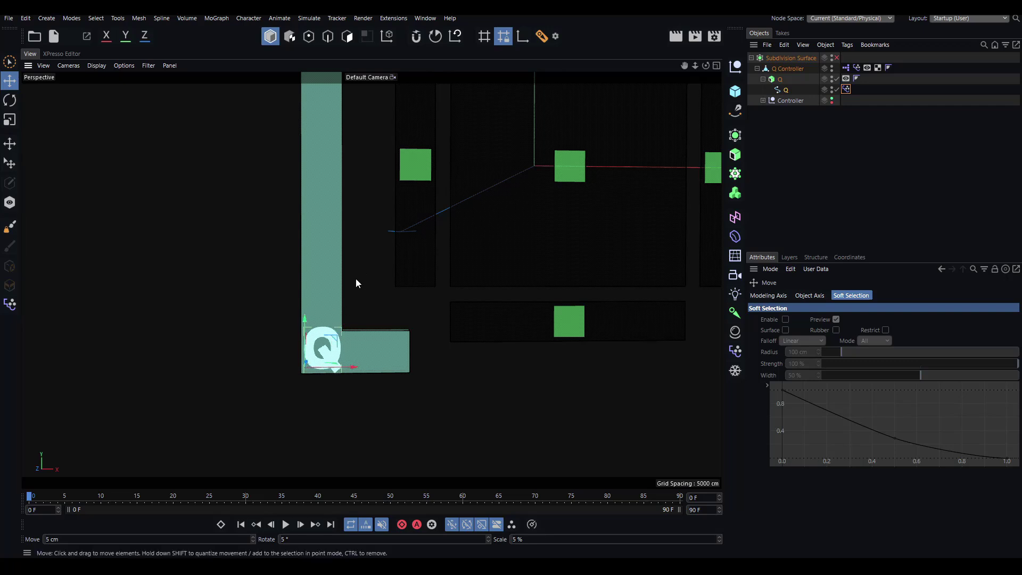
Try scaling the Q spline along its Z axis within Pose.0.
{"action": "left_click_drag", "start_coordinate": [355, 280], "coordinate": [442, 285], "text": "alt"}
{"action": "left_click", "coordinate": [786, 90]}
{"action": "key", "text": "t"}
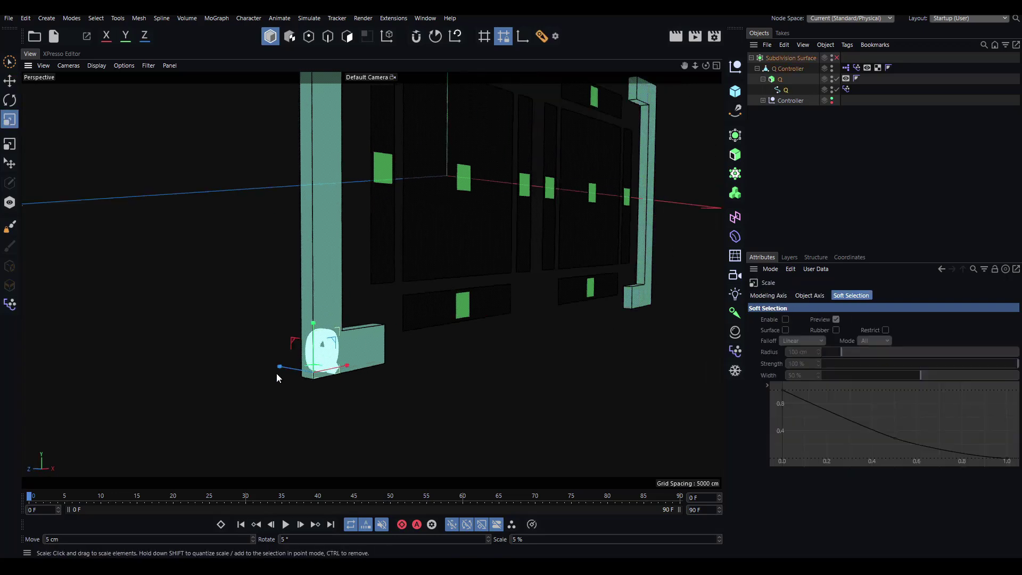
{"action": "left_click", "coordinate": [847, 90]}
{"action": "left_click", "coordinate": [790, 92]}
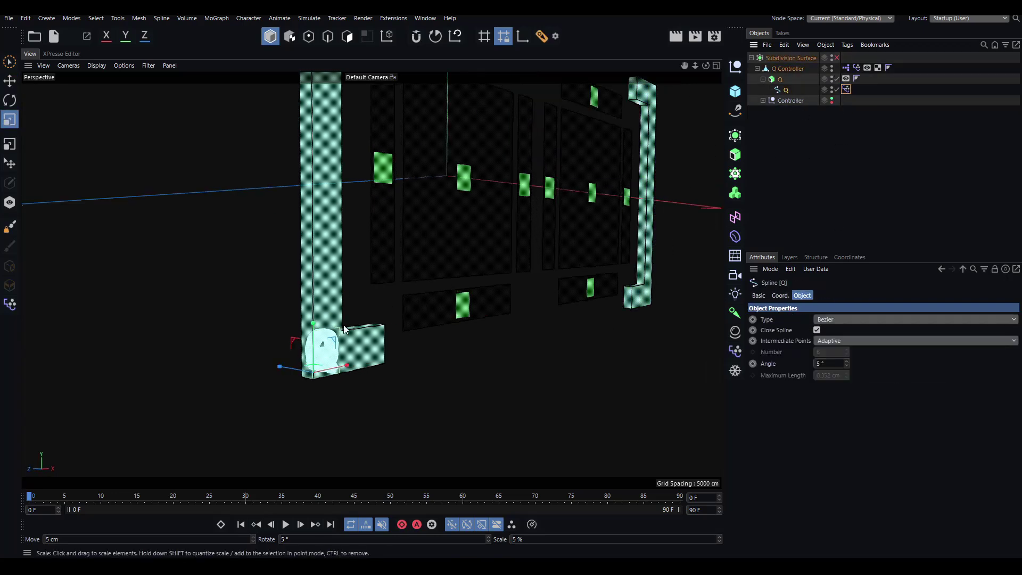
{"action": "left_click_drag", "start_coordinate": [280, 366], "coordinate": [300, 376]}
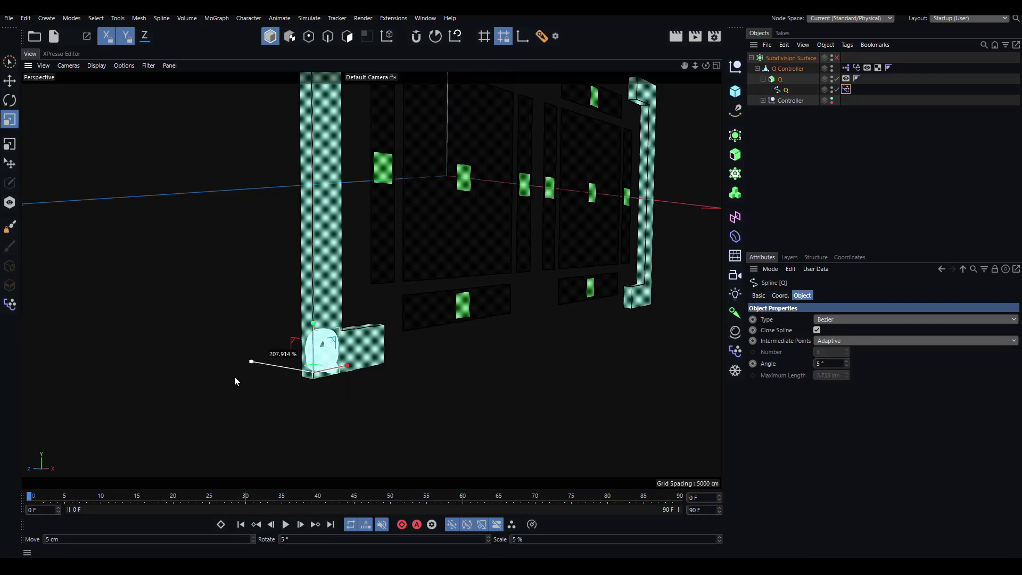
{"action": "left_click_drag", "start_coordinate": [234, 377], "coordinate": [263, 364]}
{"action": "left_click_drag", "start_coordinate": [389, 277], "coordinate": [297, 284], "text": "alt"}
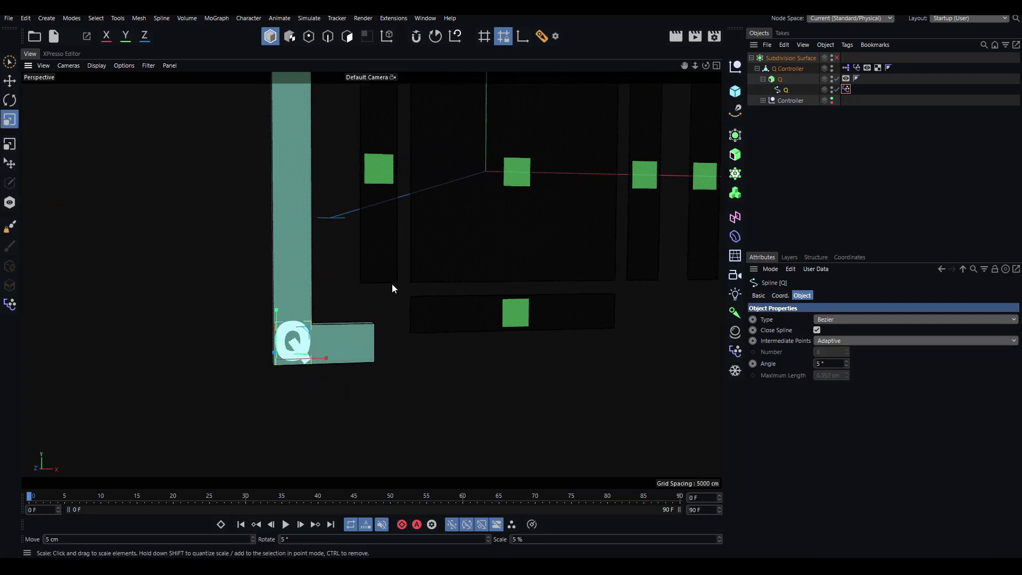
Switch the Q spline's Pose Morph tag to Animate mode.
{"action": "left_click", "coordinate": [846, 89]}
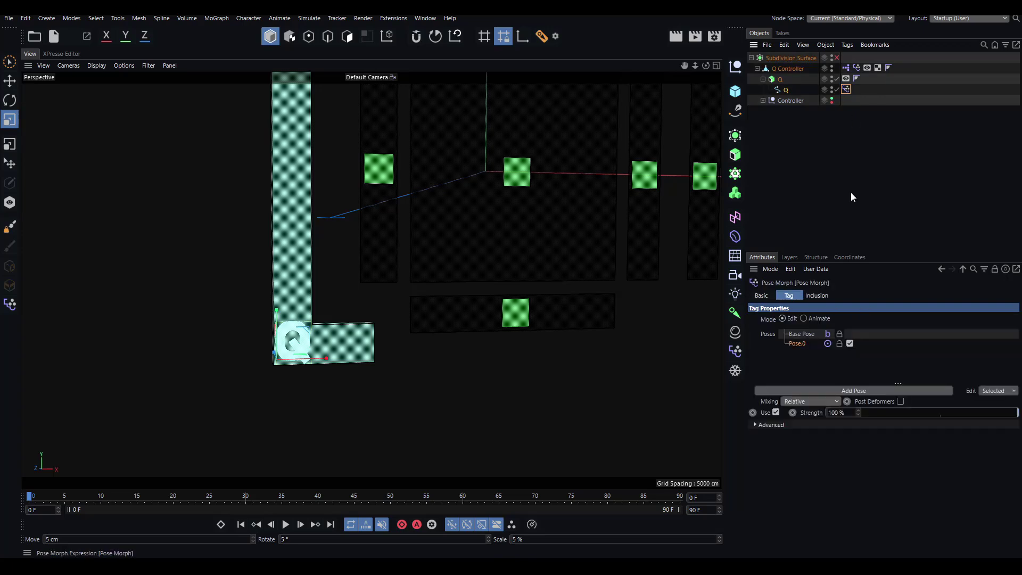
{"action": "left_click", "coordinate": [804, 318]}
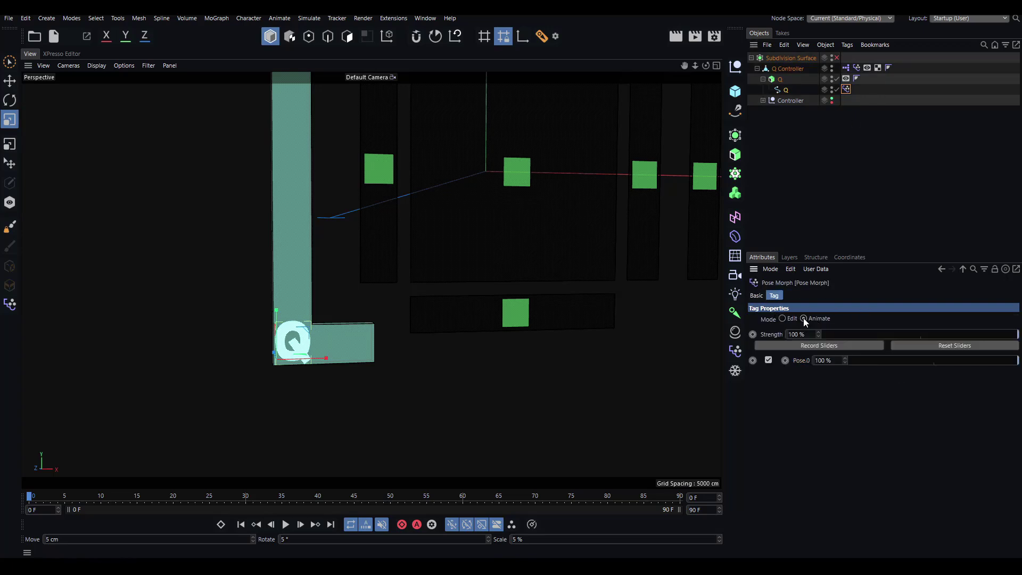
{"action": "left_click", "coordinate": [528, 368]}
{"action": "middle_click_drag", "start_coordinate": [292, 110], "coordinate": [248, 128], "text": "alt"}
Add the Q spline's Pose Morph tag to the XPresso graph and connect the NOT output to its Pose.0 Enable input.
{"action": "left_click", "coordinate": [60, 53]}
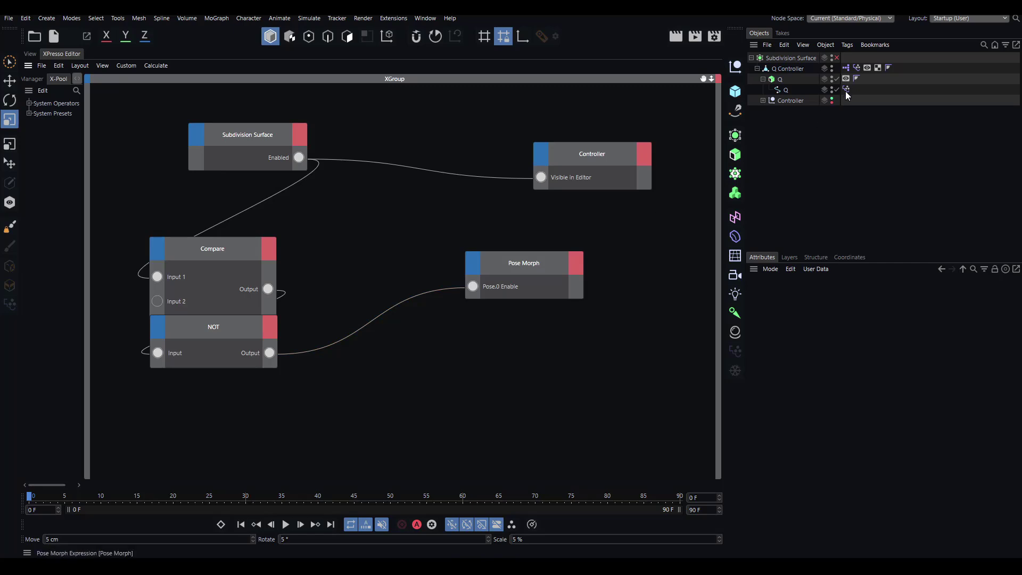
{"action": "left_click_drag", "start_coordinate": [540, 361], "coordinate": [537, 361]}
{"action": "left_click_drag", "start_coordinate": [270, 353], "coordinate": [509, 308]}
{"action": "left_click", "coordinate": [556, 407]}
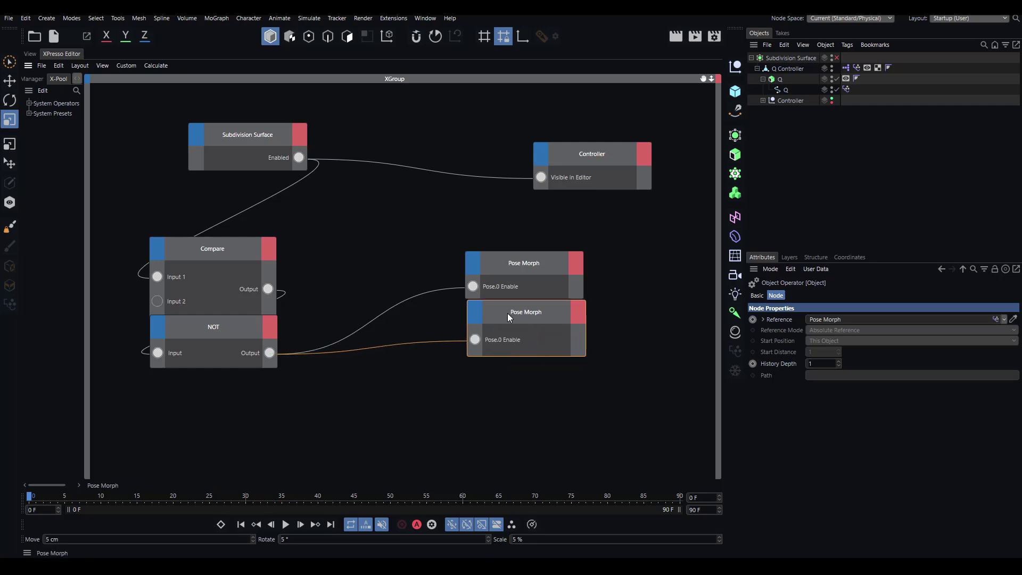
{"action": "left_click", "coordinate": [846, 89]}
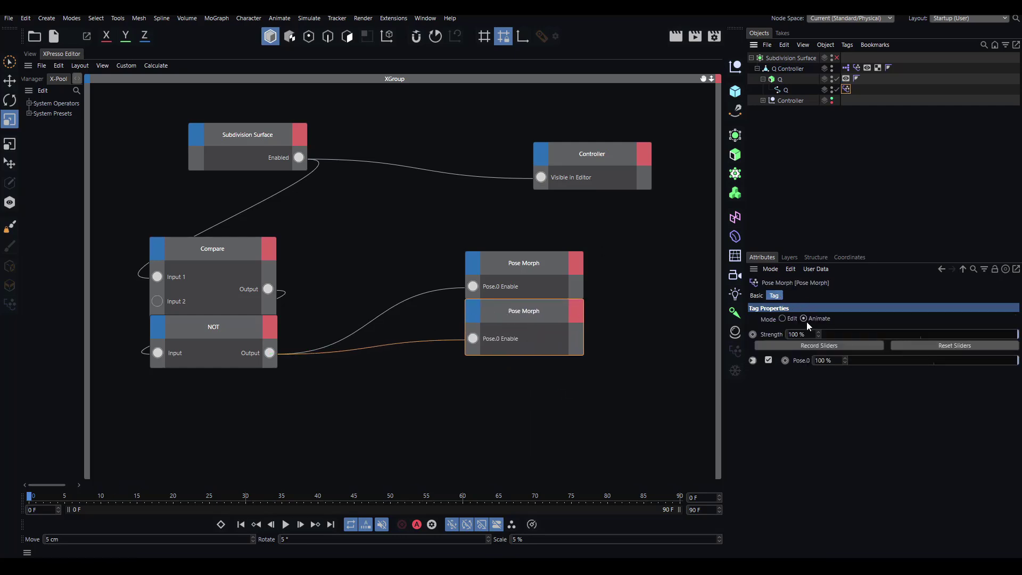
Return to the viewport, switch the Q Controller's Subdivision Surface on, and toggle it off and on to check the Q's placement.
{"action": "left_click", "coordinate": [32, 56]}
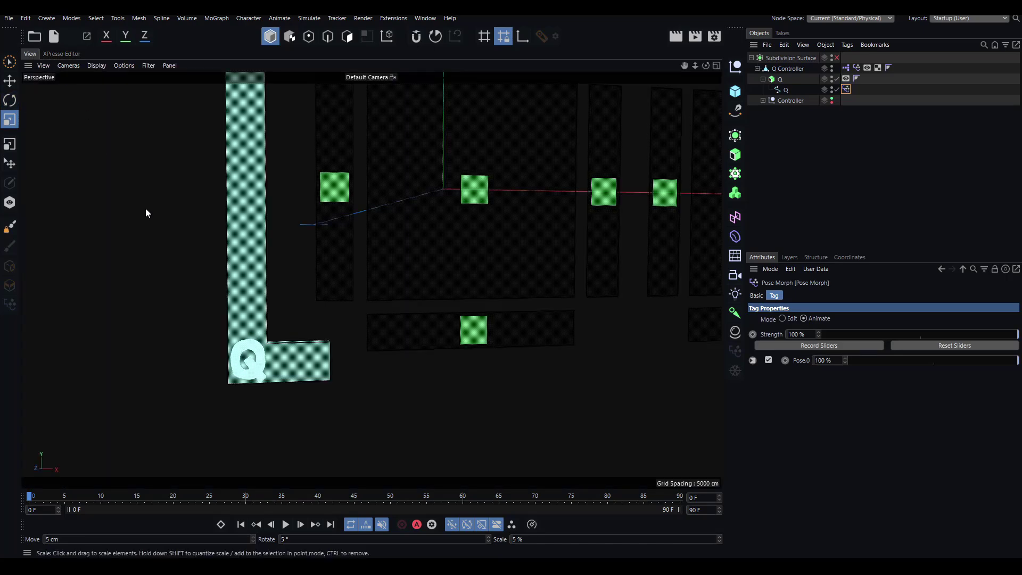
{"action": "left_click", "coordinate": [146, 210]}
{"action": "scroll", "coordinate": [149, 210], "scroll_direction": "down", "scroll_amount": 5}
{"action": "middle_click_drag", "start_coordinate": [246, 225], "coordinate": [226, 244], "text": "alt"}
{"action": "left_click_drag", "start_coordinate": [225, 244], "coordinate": [193, 254], "text": "alt"}
{"action": "left_click", "coordinate": [174, 242]}
{"action": "key", "text": "q"}
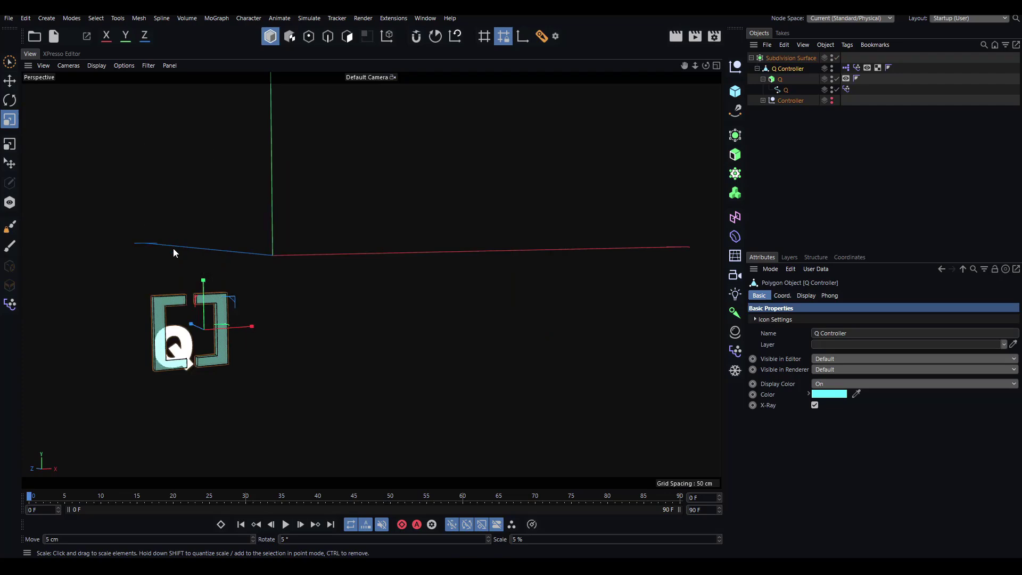
{"action": "middle_click_drag", "start_coordinate": [174, 248], "coordinate": [255, 199], "text": "alt"}
{"action": "mouse_move", "coordinate": [255, 198]}
{"action": "right_mouse_down", "text": "alt"}
{"action": "mouse_move", "coordinate": [308, 189]}
{"action": "mouse_move", "coordinate": [261, 201]}
{"action": "right_mouse_up", "text": "alt"}
{"action": "left_click_drag", "start_coordinate": [260, 200], "coordinate": [261, 218], "text": "alt"}
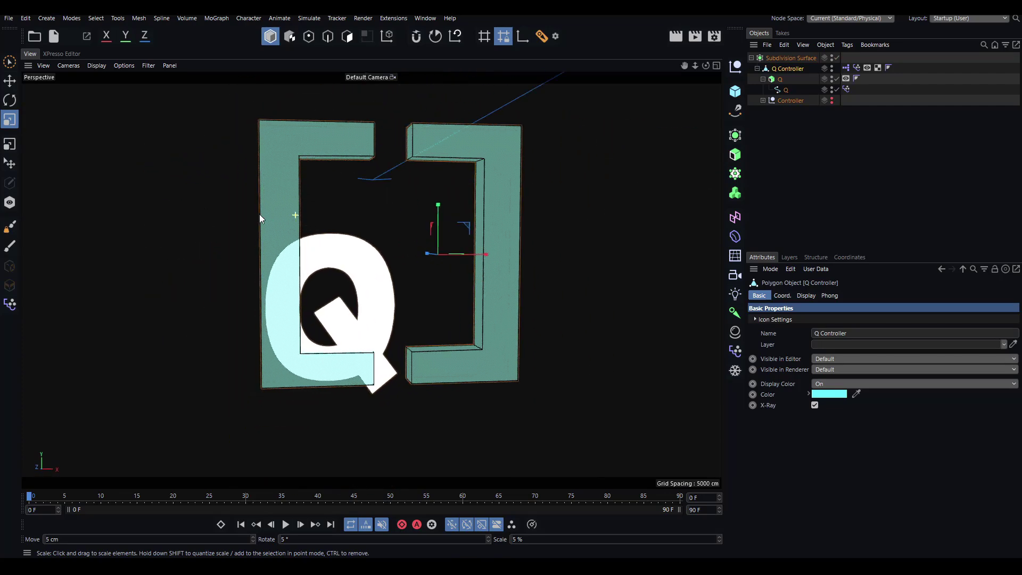
{"action": "key", "text": "q"}
{"action": "key", "text": "q"}
Move the Q Extrude up and across so the letter is centred between the brackets.
{"action": "left_click", "coordinate": [359, 254]}
{"action": "middle_click_drag", "start_coordinate": [359, 255], "coordinate": [295, 259], "text": "alt"}
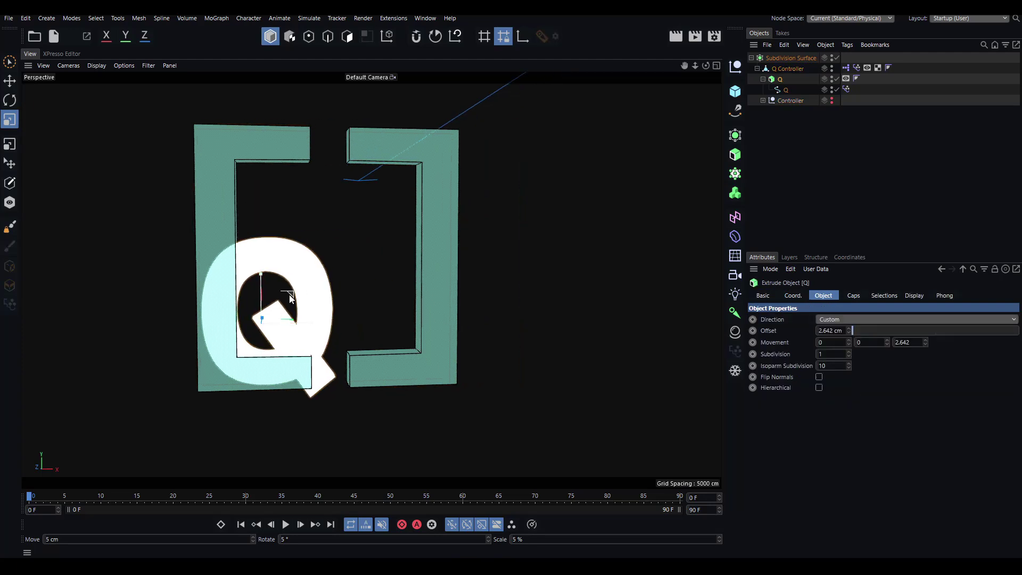
{"action": "left_click_drag", "start_coordinate": [290, 294], "coordinate": [344, 240]}
{"action": "key", "text": "e"}
Delete the Pose Morph tag from the Q spline and nudge the spline slightly between the brackets.
{"action": "left_click", "coordinate": [847, 89]}
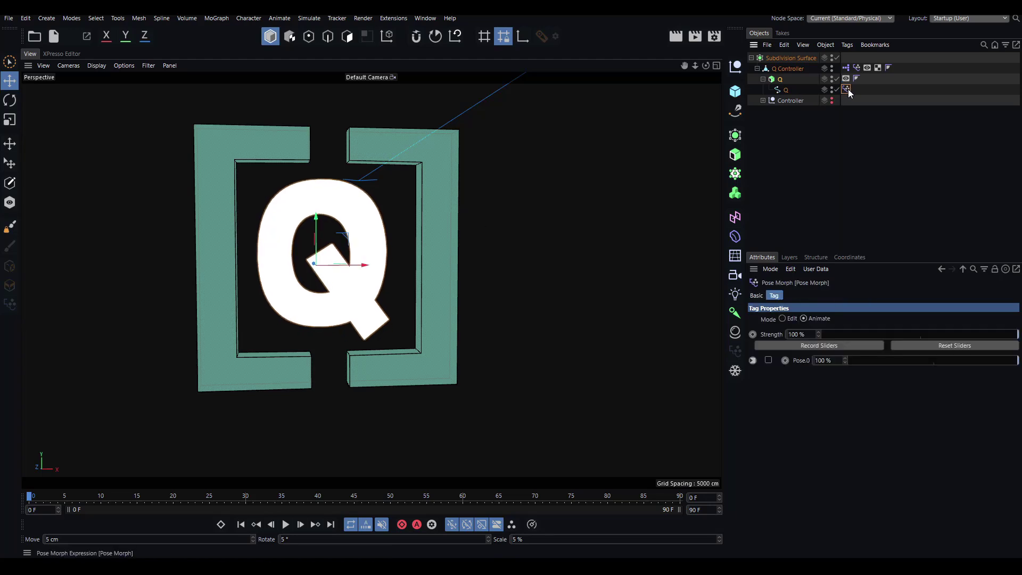
{"action": "key", "text": "Delete"}
{"action": "left_click", "coordinate": [786, 90]}
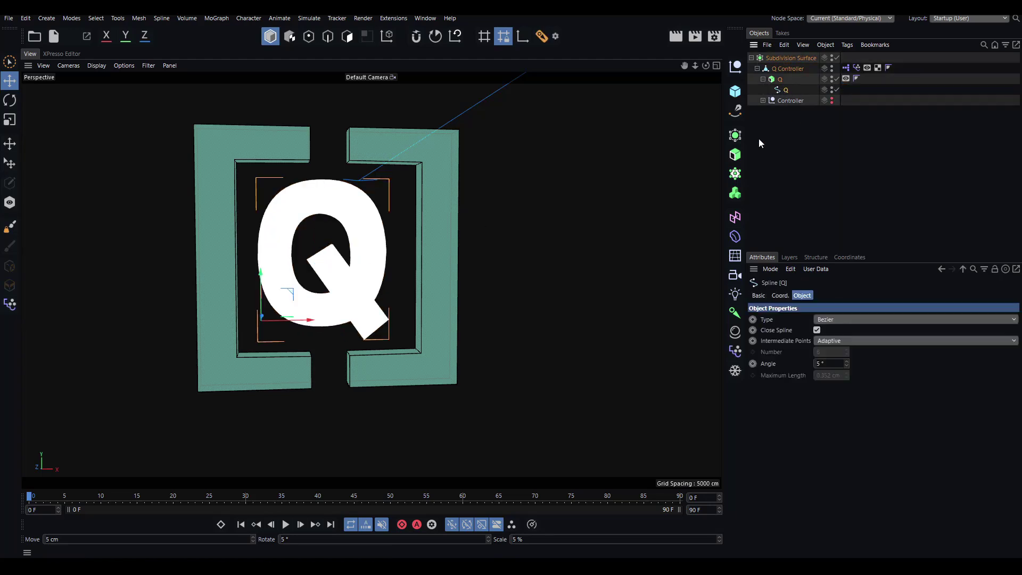
{"action": "left_click_drag", "start_coordinate": [333, 225], "coordinate": [329, 235], "text": "alt"}
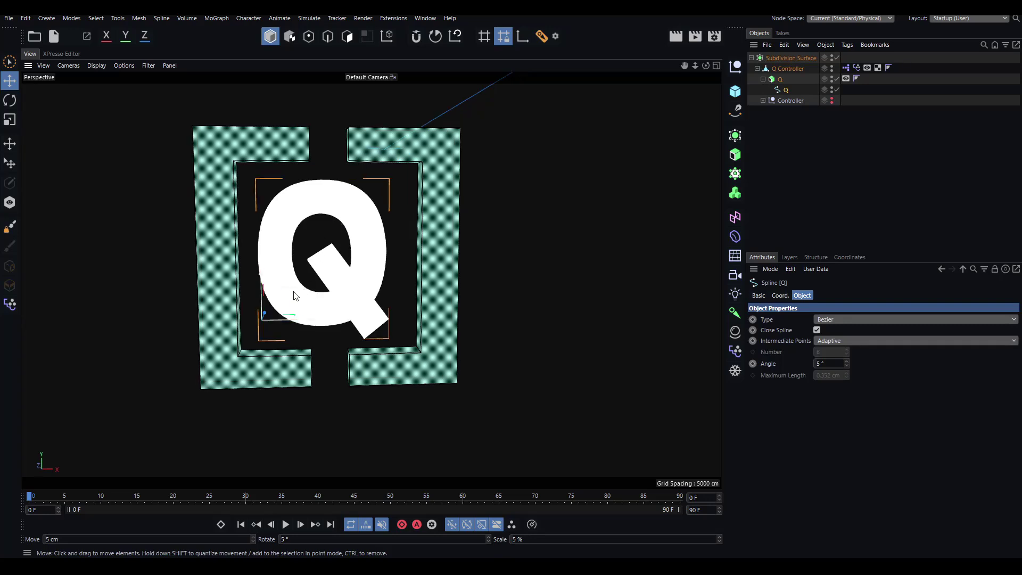
{"action": "left_click_drag", "start_coordinate": [294, 292], "coordinate": [291, 293]}
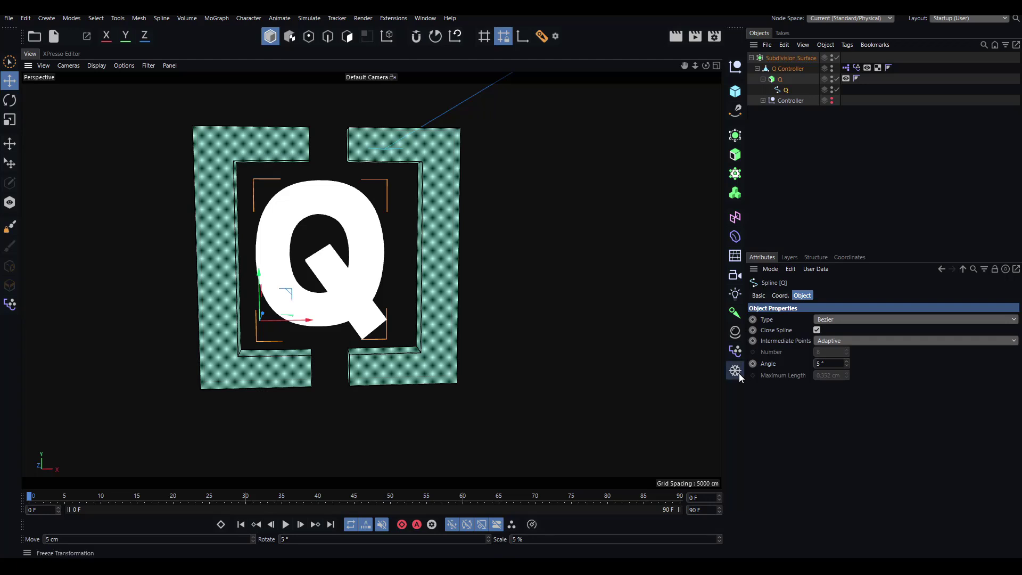
{"action": "left_click", "coordinate": [461, 190]}
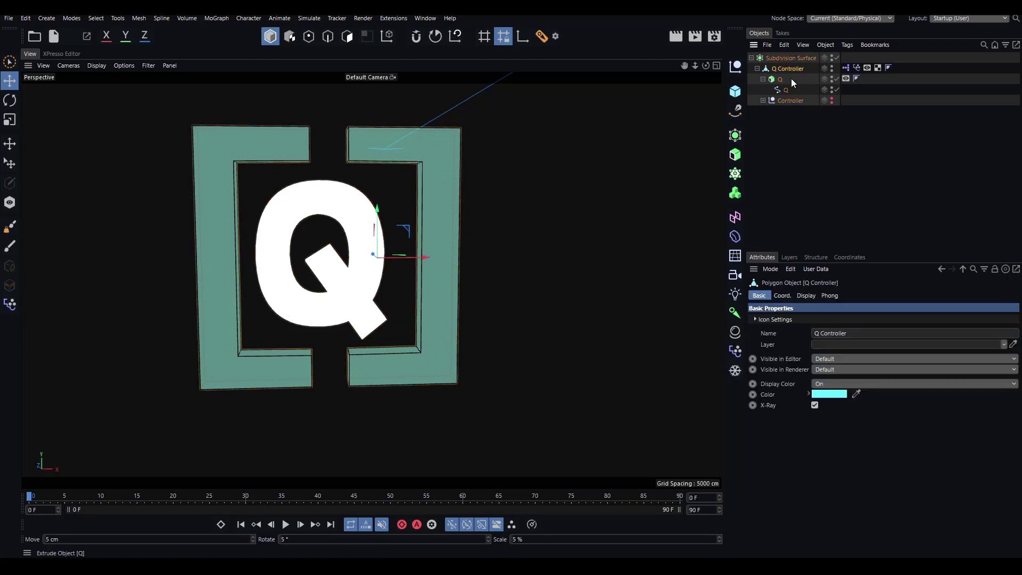
Delete the undefined Object node connected to the NOT output in the Q Controller's XPresso graph and return to the viewport.
{"action": "double_click", "coordinate": [846, 69]}
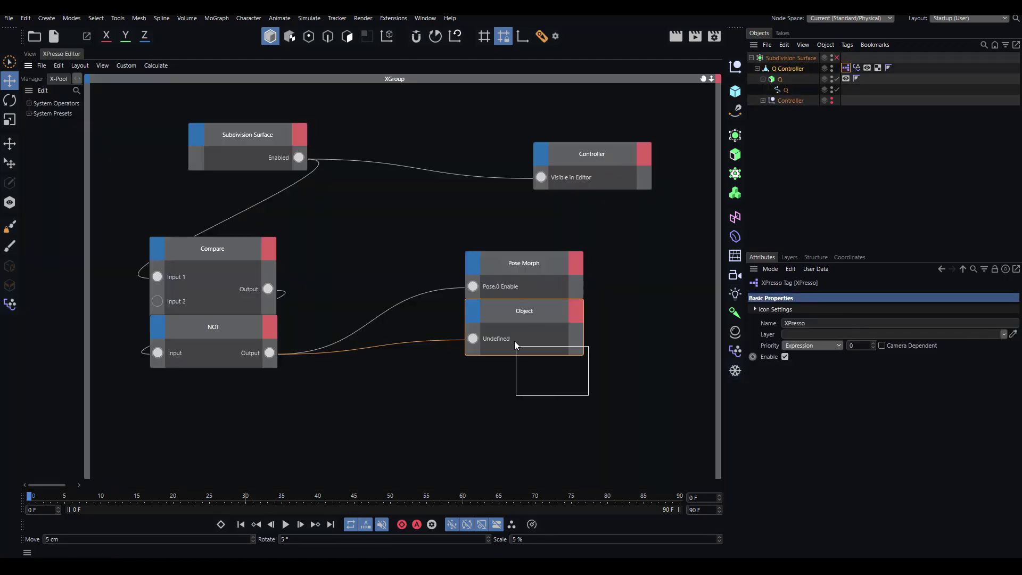
{"action": "key", "text": "Delete"}
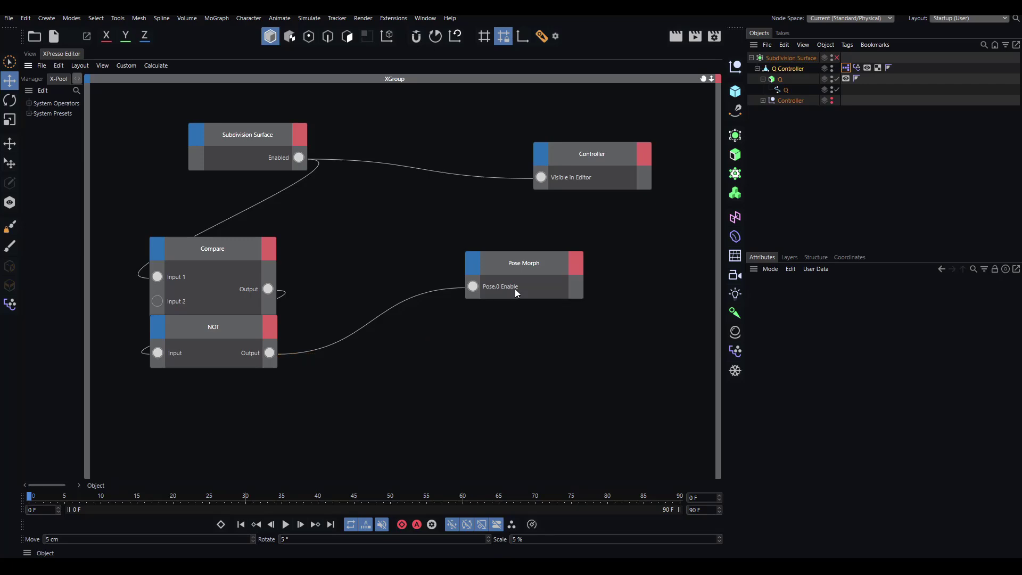
{"action": "left_click", "coordinate": [30, 53]}
Add a Pose Morph tag of the Point type to the Q spline under the Q Extrude.
{"action": "left_click", "coordinate": [211, 161]}
{"action": "left_click", "coordinate": [374, 207]}
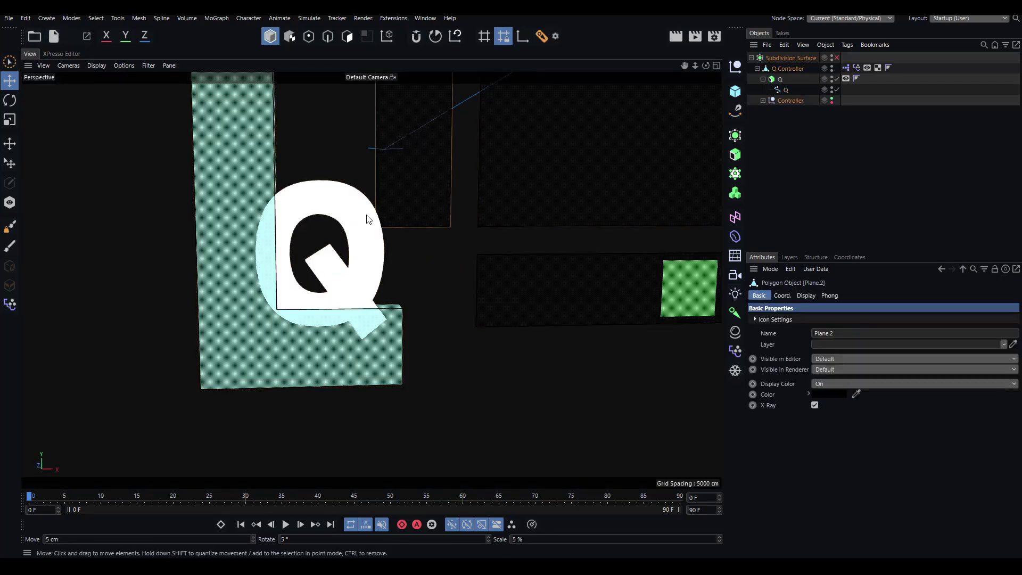
{"action": "left_click", "coordinate": [368, 215]}
{"action": "left_click", "coordinate": [354, 209]}
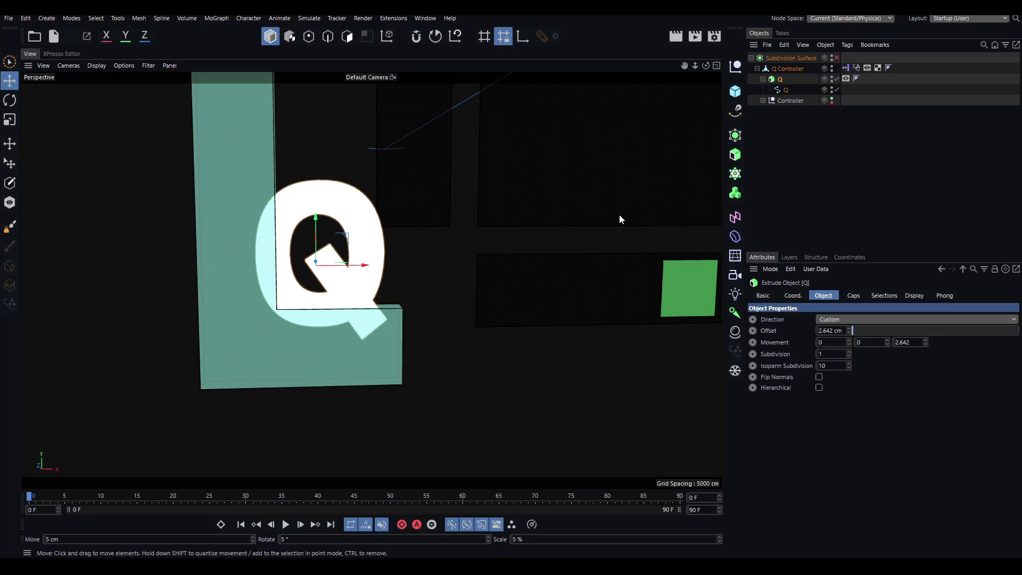
{"action": "left_click", "coordinate": [787, 91]}
{"action": "left_click", "coordinate": [735, 350]}
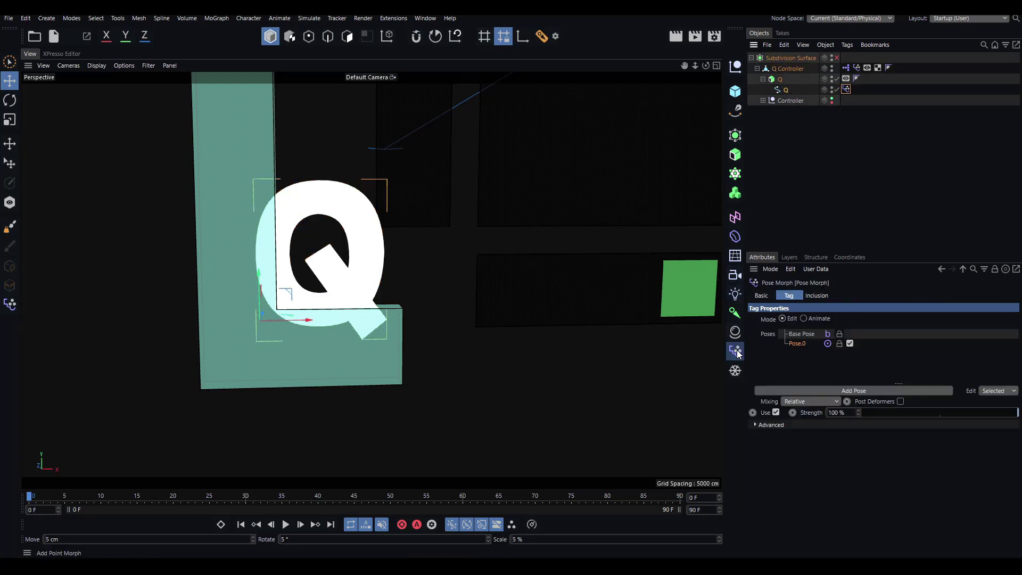
Select all points of the Q spline and scale them down for Pose.0.
{"action": "left_click", "coordinate": [309, 35]}
{"action": "left_click_drag", "start_coordinate": [280, 166], "coordinate": [299, 178], "text": "alt"}
{"action": "key", "text": "ctrl+a"}
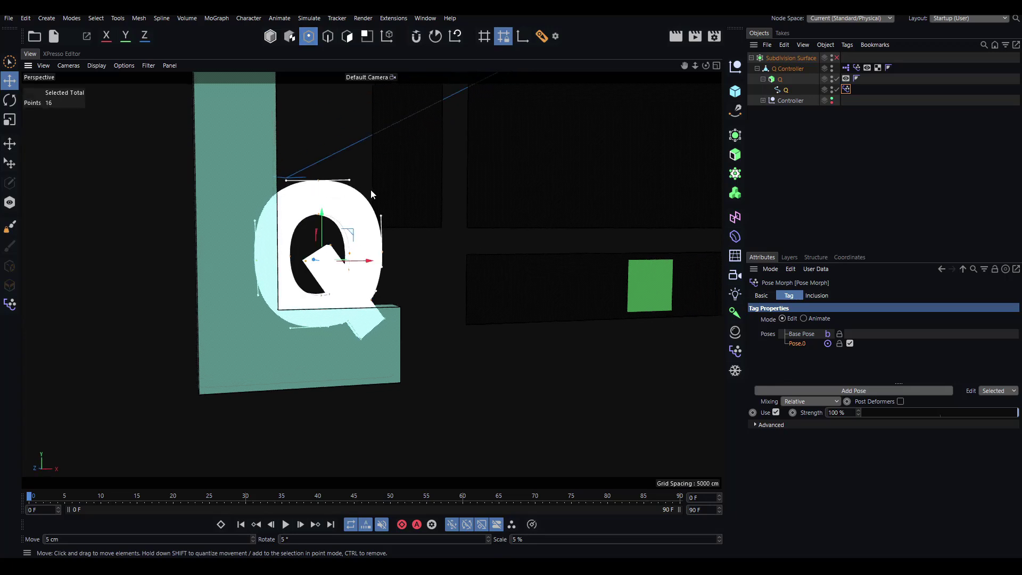
{"action": "scroll", "coordinate": [371, 191], "scroll_direction": "down", "scroll_amount": 5}
{"action": "middle_click_drag", "start_coordinate": [372, 173], "coordinate": [375, 210], "text": "alt"}
{"action": "left_click_drag", "start_coordinate": [376, 210], "coordinate": [352, 207], "text": "alt"}
{"action": "key", "text": "t"}
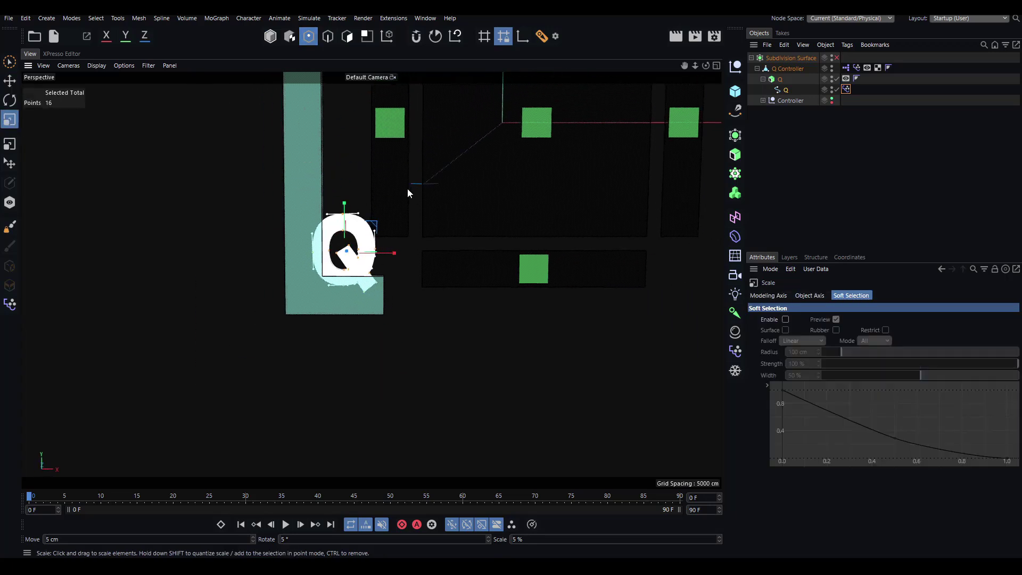
{"action": "left_click_drag", "start_coordinate": [407, 190], "coordinate": [299, 242]}
Move the scaled Q points onto the lower corner of the left bracket and deselect them.
{"action": "key", "text": "e"}
{"action": "left_click_drag", "start_coordinate": [365, 228], "coordinate": [356, 257]}
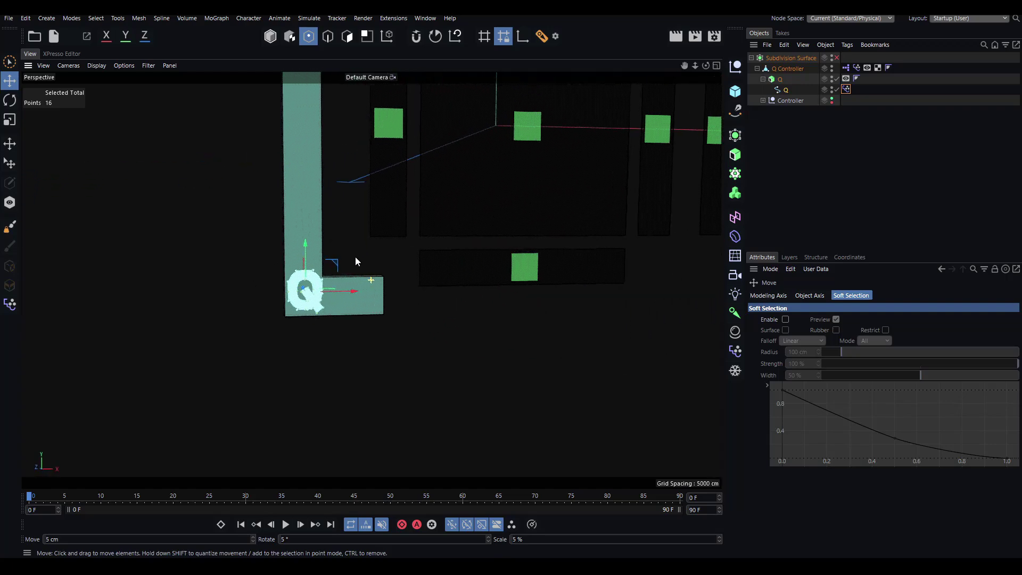
{"action": "right_click_drag", "start_coordinate": [278, 291], "coordinate": [346, 282], "text": "alt"}
{"action": "left_click_drag", "start_coordinate": [346, 282], "coordinate": [326, 280], "text": "alt"}
{"action": "middle_click_drag", "start_coordinate": [326, 280], "coordinate": [279, 300], "text": "alt"}
{"action": "left_click_drag", "start_coordinate": [279, 300], "coordinate": [310, 272], "text": "alt"}
{"action": "key", "text": "t"}
{"action": "left_click", "coordinate": [395, 187]}
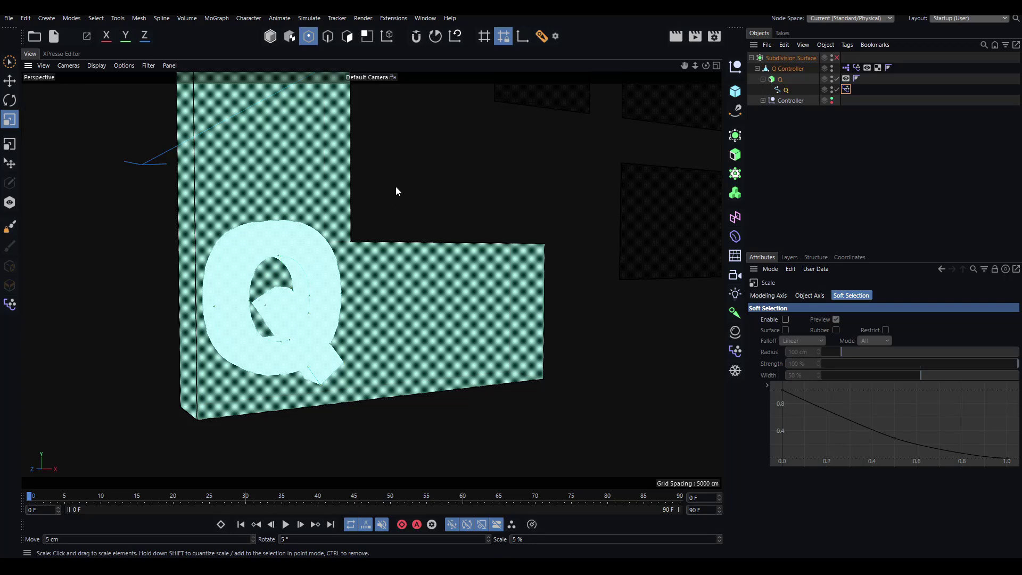
Return to model mode, switch the Q spline's Pose Morph tag to Animate, and set Pose.0 to 100%.
{"action": "scroll", "coordinate": [388, 182], "scroll_direction": "down", "scroll_amount": 8}
{"action": "scroll", "coordinate": [422, 188], "scroll_direction": "up", "scroll_amount": 1}
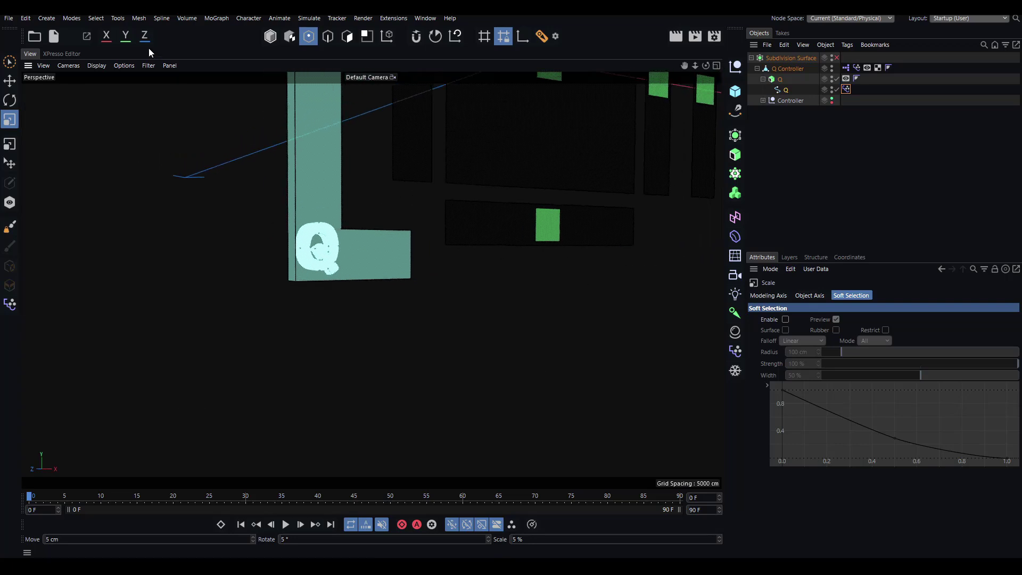
{"action": "left_click", "coordinate": [268, 39]}
{"action": "key", "text": "e"}
{"action": "left_click", "coordinate": [845, 89]}
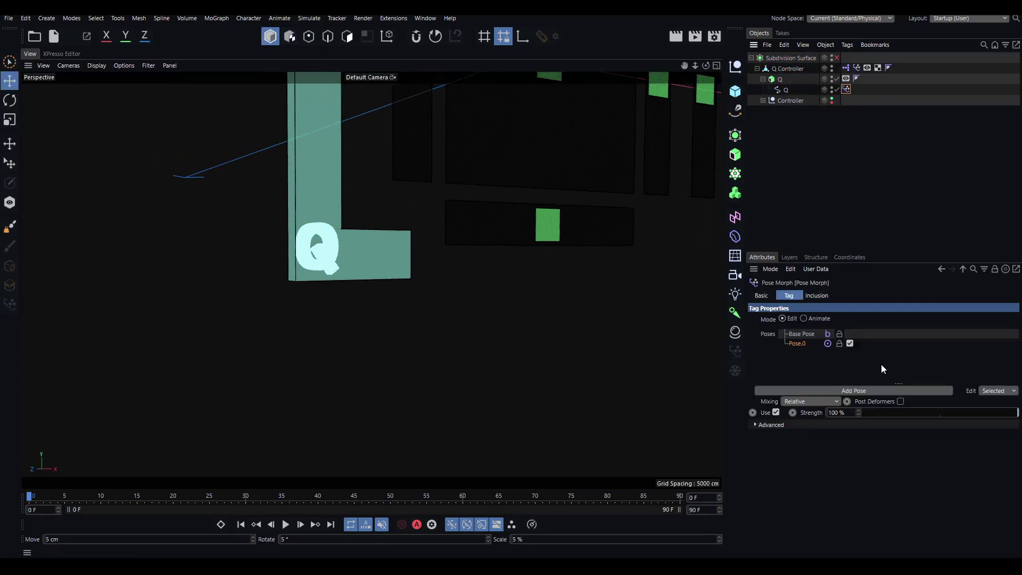
{"action": "left_click_drag", "start_coordinate": [933, 416], "coordinate": [991, 414]}
{"action": "left_click", "coordinate": [804, 318]}
{"action": "left_click_drag", "start_coordinate": [1000, 364], "coordinate": [1018, 362]}
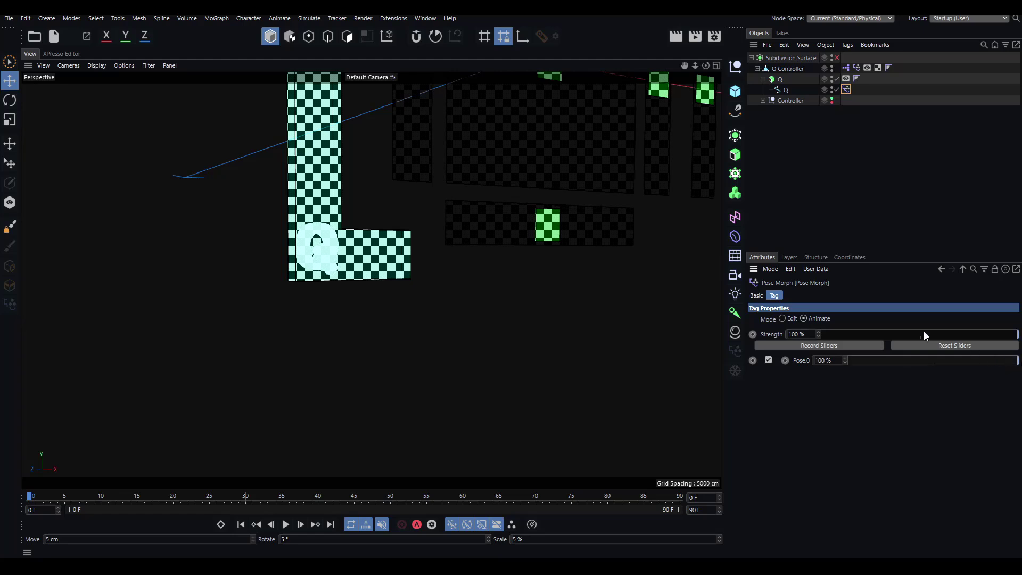
Add the Q spline's new Pose Morph tag to the XPresso graph and connect the NOT output to its Pose.0 Enable input.
{"action": "left_click", "coordinate": [60, 54]}
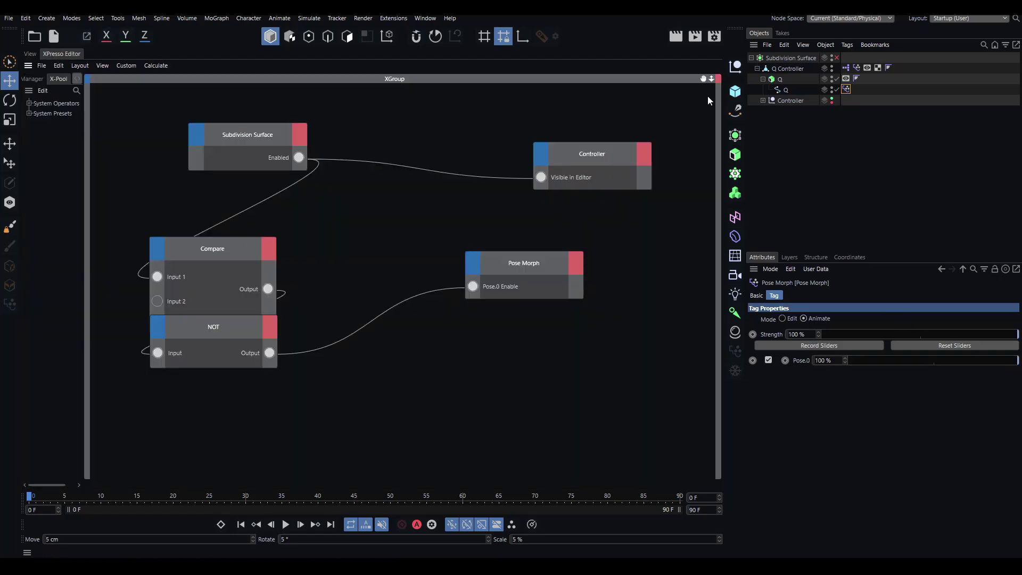
{"action": "left_click_drag", "start_coordinate": [509, 326], "coordinate": [501, 305]}
{"action": "mouse_move", "coordinate": [506, 374]}
{"action": "left_click", "coordinate": [558, 396]}
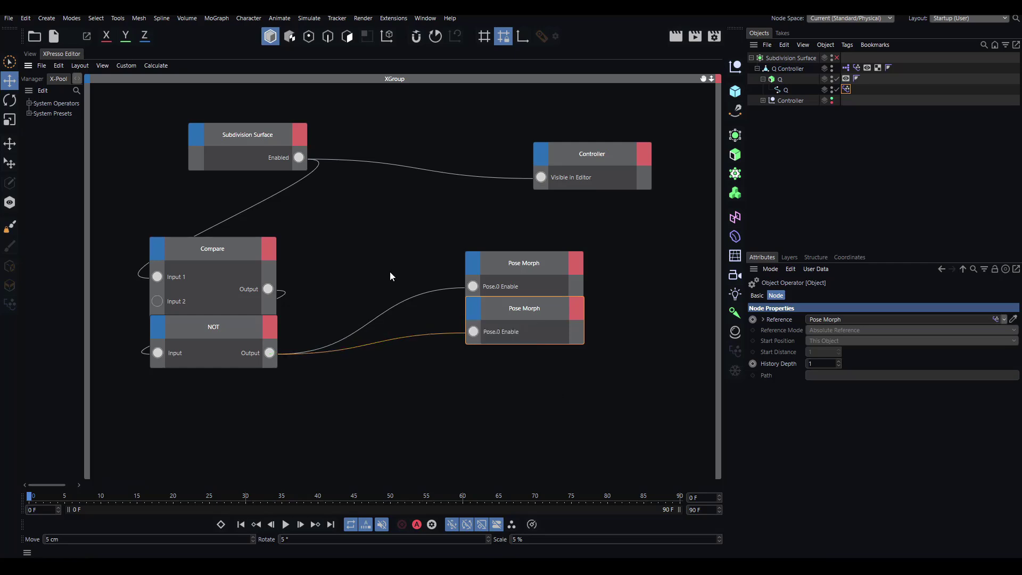
Return to the viewport, select the Q Controller, and toggle its Subdivision Surface repeatedly to check the Q and bracket morphs together.
{"action": "left_click", "coordinate": [31, 55]}
{"action": "scroll", "coordinate": [312, 164], "scroll_direction": "down", "scroll_amount": 8}
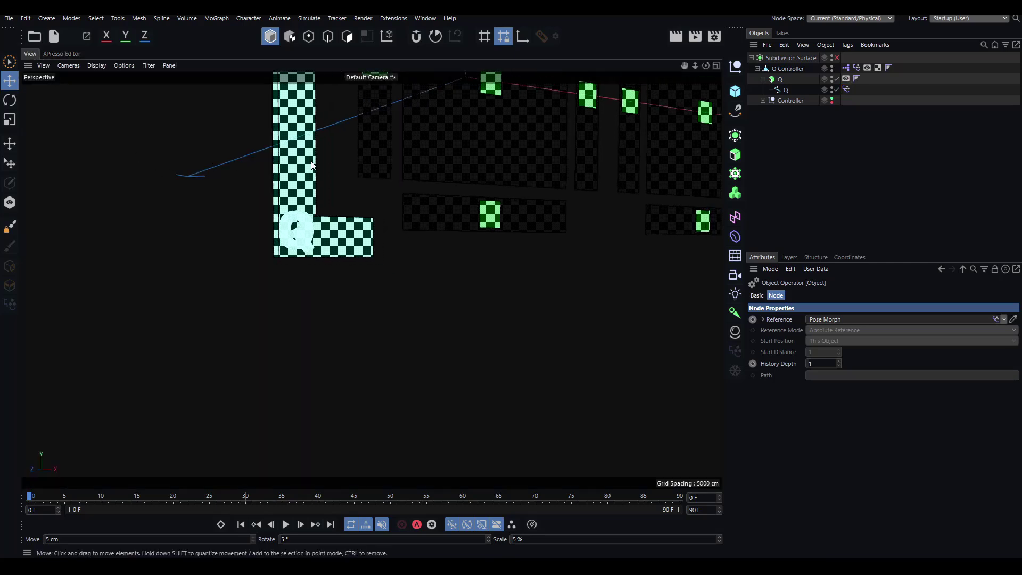
{"action": "middle_click_drag", "start_coordinate": [412, 128], "coordinate": [292, 235], "text": "alt"}
{"action": "scroll", "coordinate": [292, 235], "scroll_direction": "up", "scroll_amount": 3}
{"action": "left_click", "coordinate": [181, 260]}
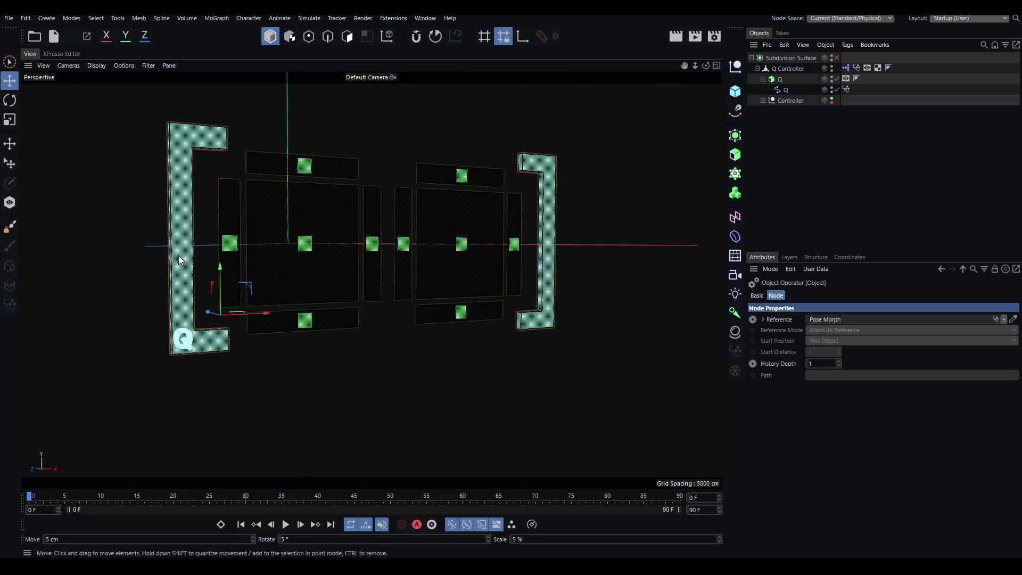
{"action": "left_click", "coordinate": [193, 238]}
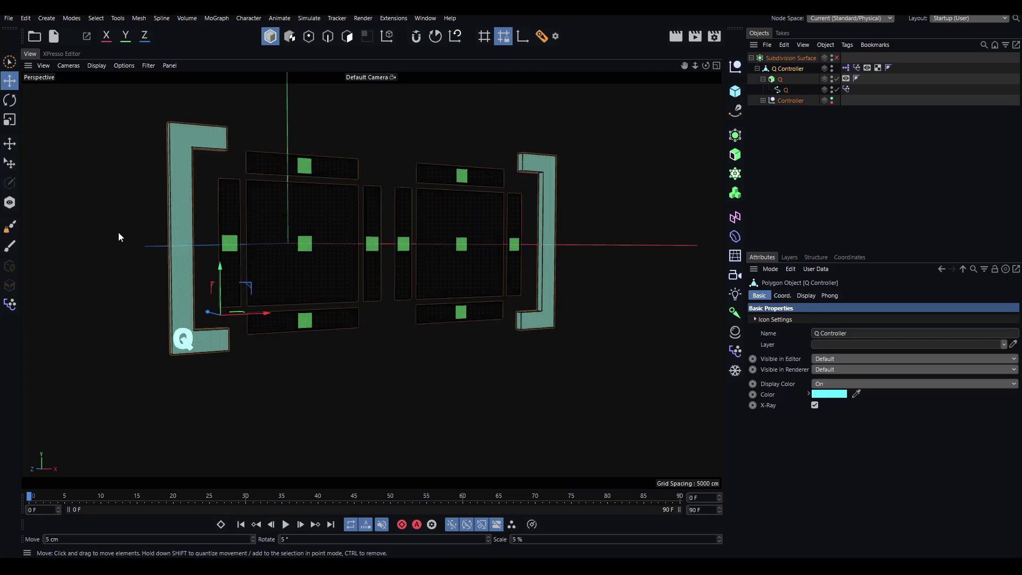
{"action": "scroll", "coordinate": [205, 220], "scroll_direction": "down", "scroll_amount": 6}
{"action": "key", "text": "q"}
{"action": "key", "text": "q"}
{"action": "key", "text": "q"}
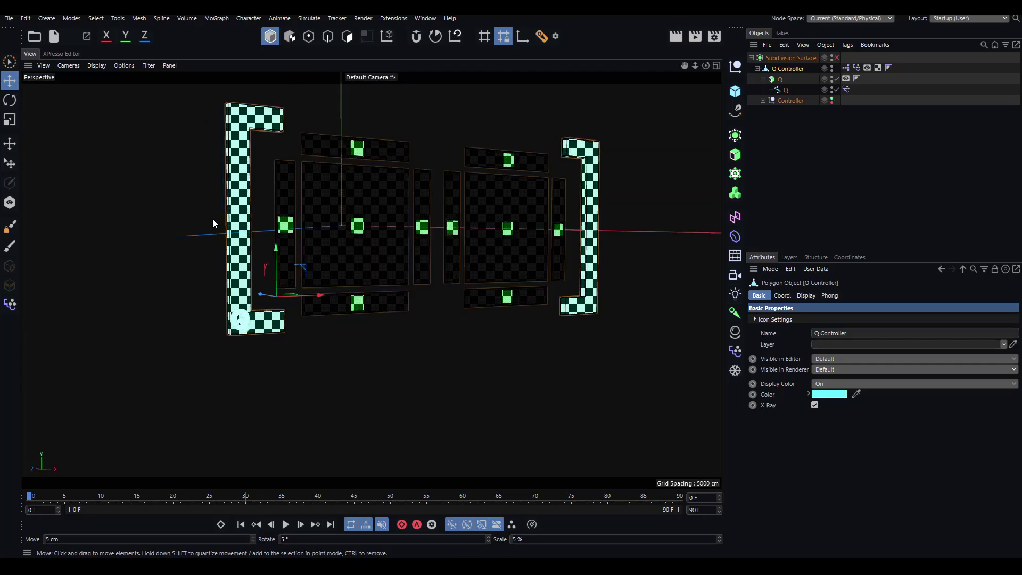
{"action": "key", "text": "q"}
{"action": "key", "text": "q"}
{"action": "key", "text": "q"}
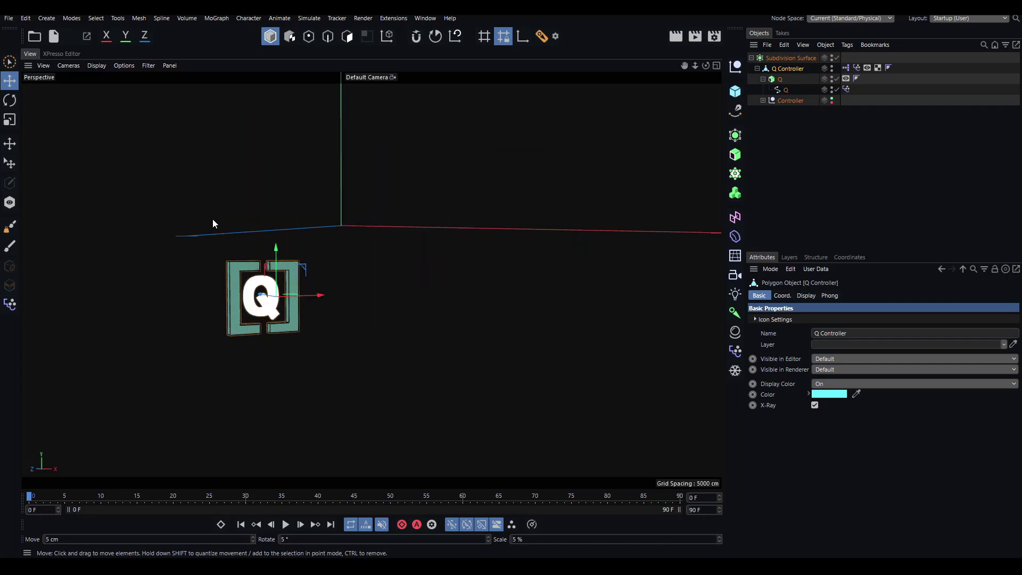
{"action": "key", "text": "q"}
{"action": "key", "text": "q"}
{"action": "key", "text": "q"}
{"action": "left_click", "coordinate": [256, 217]}
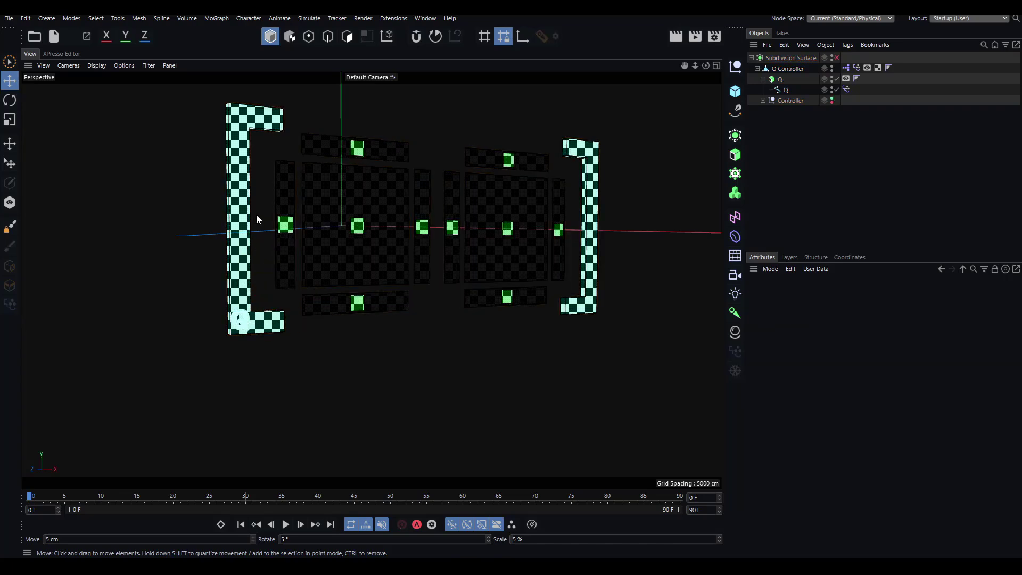
Move the Q Controller around the scene while toggling its Subdivision Surface to test that the Q follows in both states.
{"action": "left_click_drag", "start_coordinate": [172, 214], "coordinate": [223, 205], "text": "alt"}
{"action": "middle_click_drag", "start_coordinate": [224, 205], "coordinate": [278, 266], "text": "alt"}
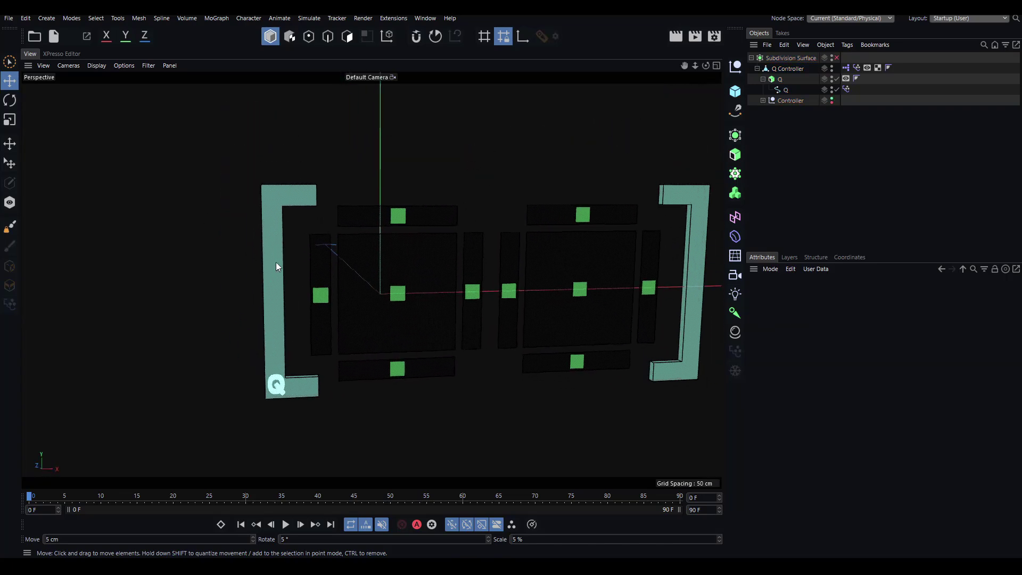
{"action": "left_click_drag", "start_coordinate": [278, 265], "coordinate": [238, 191]}
{"action": "scroll", "coordinate": [238, 197], "scroll_direction": "down", "scroll_amount": 3}
{"action": "middle_click_drag", "start_coordinate": [239, 219], "coordinate": [253, 316], "text": "alt"}
{"action": "key", "text": "q"}
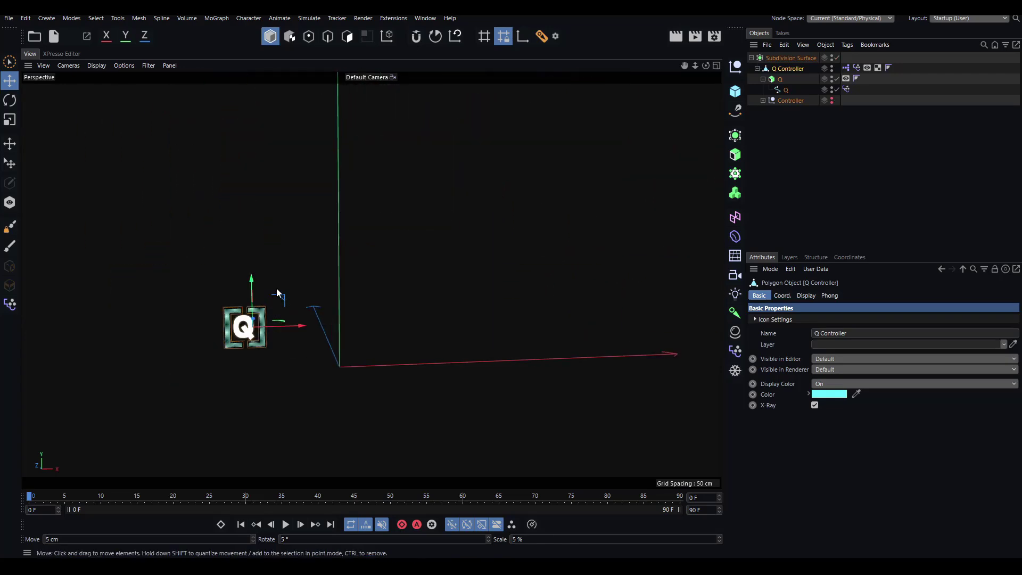
{"action": "key", "text": "q"}
{"action": "left_click_drag", "start_coordinate": [263, 354], "coordinate": [328, 222]}
{"action": "key", "text": "q"}
{"action": "key", "text": "q"}
{"action": "left_click_drag", "start_coordinate": [349, 264], "coordinate": [257, 320]}
{"action": "key", "text": "q"}
{"action": "key", "text": "q"}
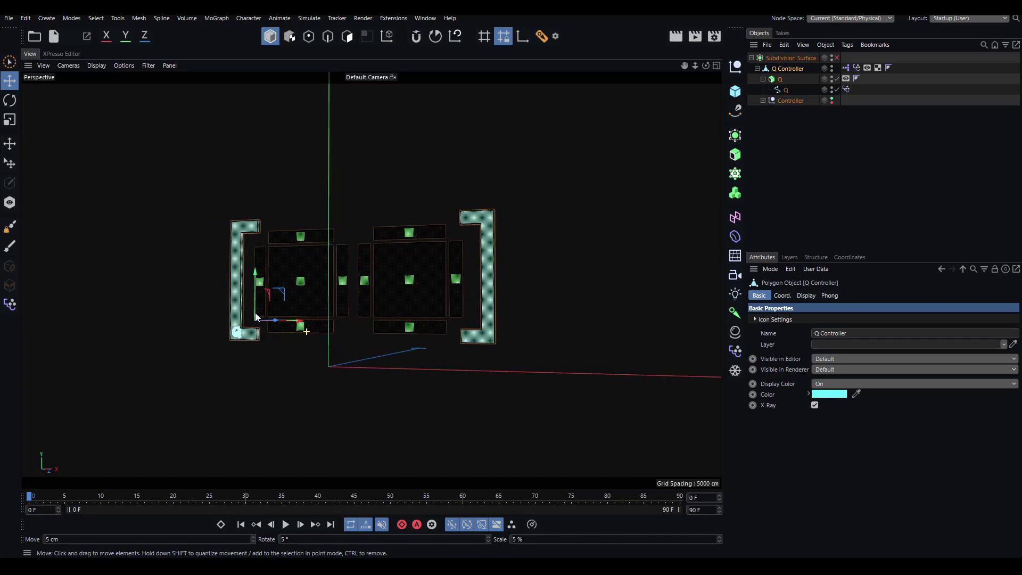
Raise the Q Controller along its Y axis above the world origin.
{"action": "middle_click_drag", "start_coordinate": [283, 302], "coordinate": [320, 315], "text": "alt"}
{"action": "mouse_move", "coordinate": [320, 317]}
{"action": "left_mouse_down", "text": "alt"}
{"action": "mouse_move", "coordinate": [270, 338]}
{"action": "mouse_move", "coordinate": [325, 318]}
{"action": "mouse_move", "coordinate": [309, 328]}
{"action": "left_mouse_up", "text": "alt"}
{"action": "left_click_drag", "start_coordinate": [341, 297], "coordinate": [357, 280], "text": "alt"}
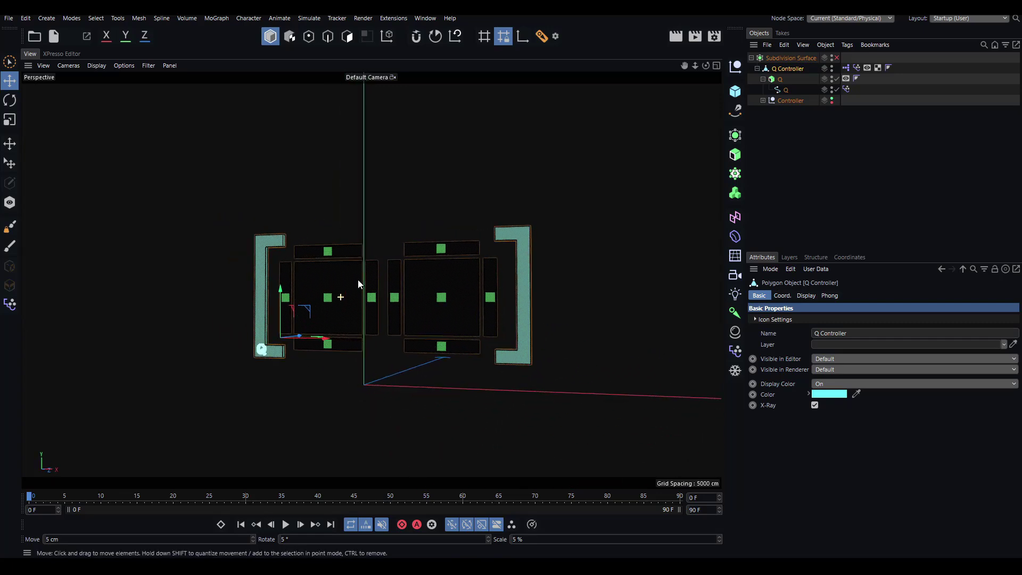
{"action": "left_click_drag", "start_coordinate": [282, 295], "coordinate": [282, 260]}
{"action": "middle_click_drag", "start_coordinate": [298, 231], "coordinate": [261, 239], "text": "alt"}
{"action": "left_click_drag", "start_coordinate": [330, 256], "coordinate": [303, 286], "text": "alt"}
{"action": "middle_click_drag", "start_coordinate": [342, 300], "coordinate": [370, 278], "text": "alt"}
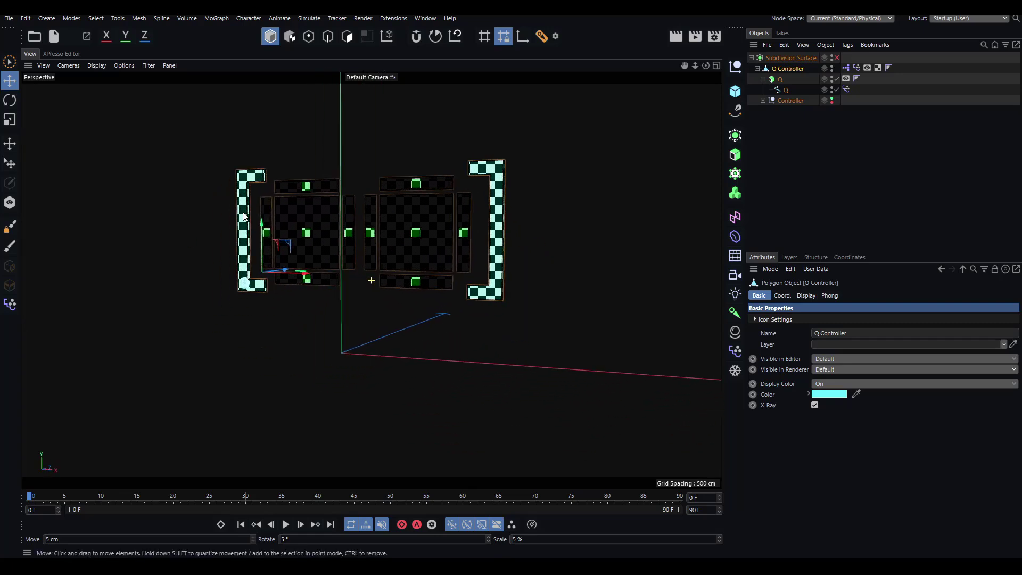
{"action": "scroll", "coordinate": [290, 217], "scroll_direction": "up", "scroll_amount": 2}
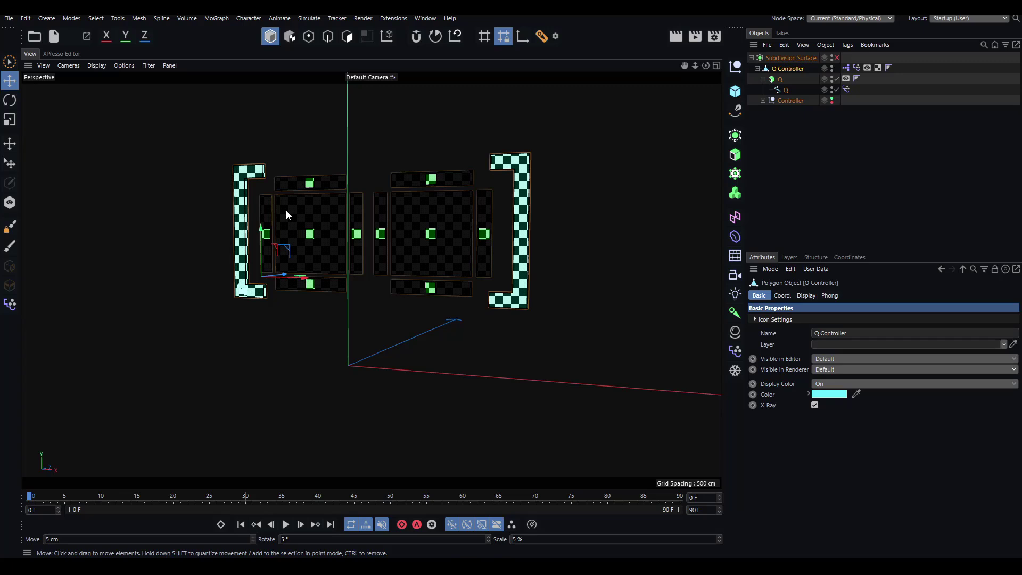
Switch the Subdivision Surface on and off again and inspect the Q and brackets from several angles.
{"action": "key", "text": "q"}
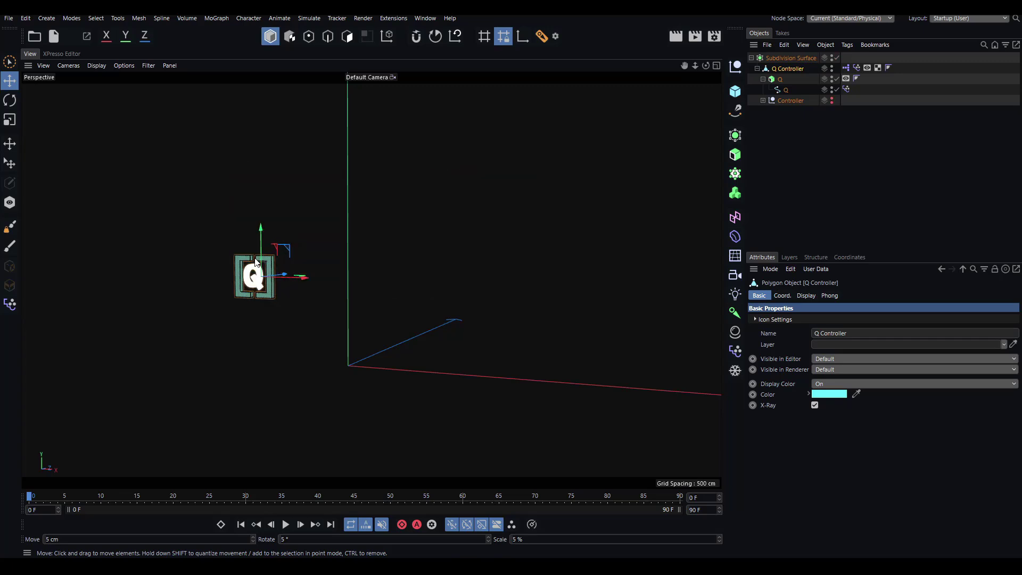
{"action": "left_click_drag", "start_coordinate": [253, 273], "coordinate": [276, 316], "text": "alt"}
{"action": "scroll", "coordinate": [195, 253], "scroll_direction": "down", "scroll_amount": 2}
{"action": "key", "text": "q"}
{"action": "key", "text": "q"}
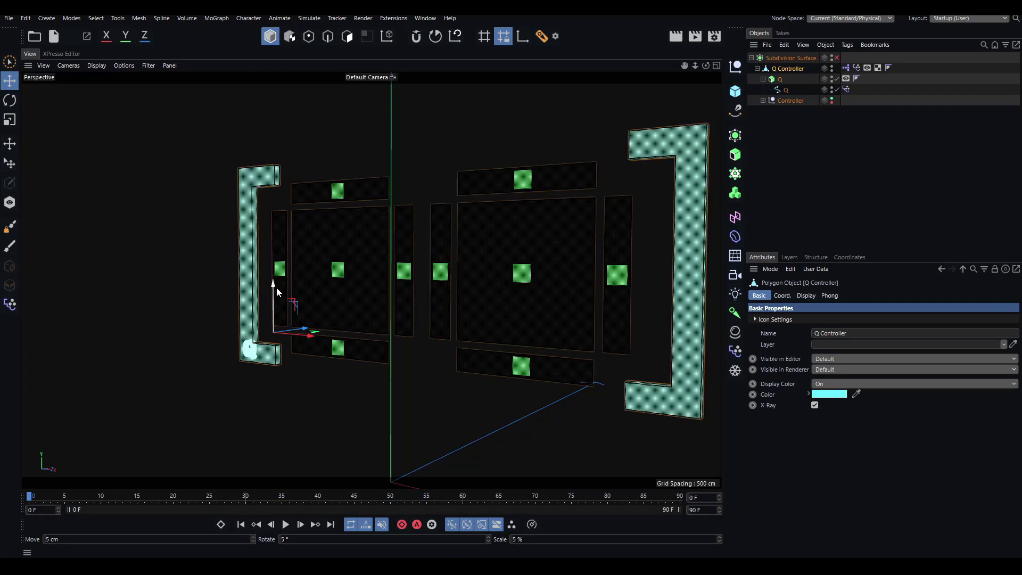
{"action": "middle_click_drag", "start_coordinate": [276, 292], "coordinate": [234, 254], "text": "alt"}
{"action": "scroll", "coordinate": [235, 255], "scroll_direction": "down", "scroll_amount": 2}
{"action": "left_click_drag", "start_coordinate": [261, 264], "coordinate": [299, 272], "text": "alt"}
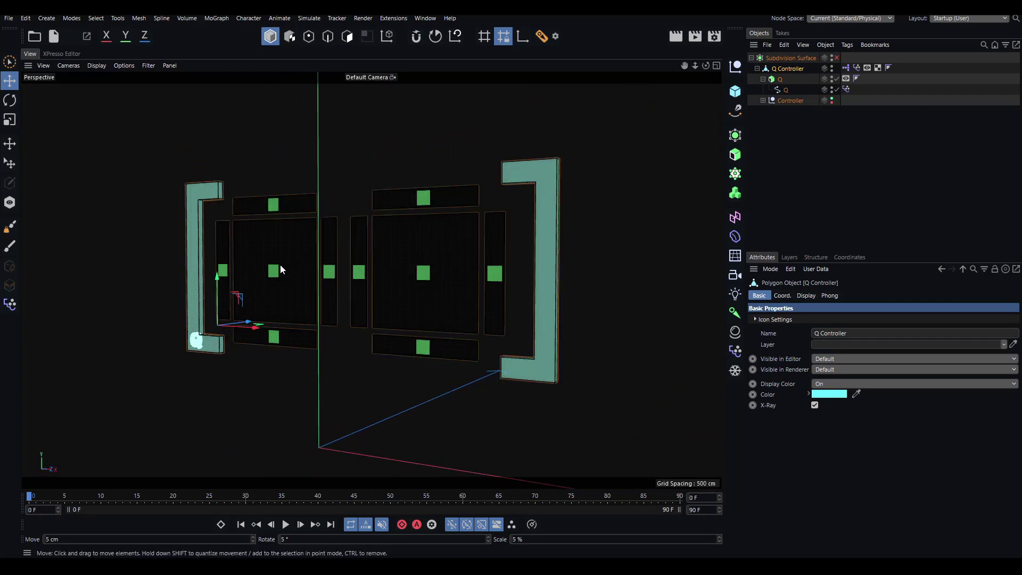
{"action": "left_click", "coordinate": [136, 211]}
{"action": "left_click_drag", "start_coordinate": [137, 210], "coordinate": [228, 192], "text": "alt"}
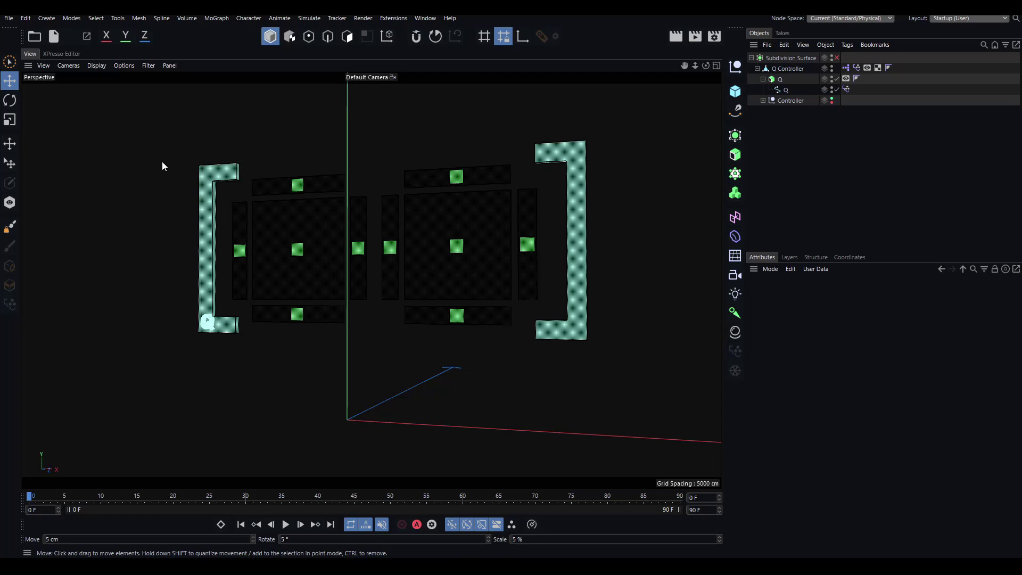
{"action": "left_click_drag", "start_coordinate": [162, 167], "coordinate": [191, 172], "text": "alt"}
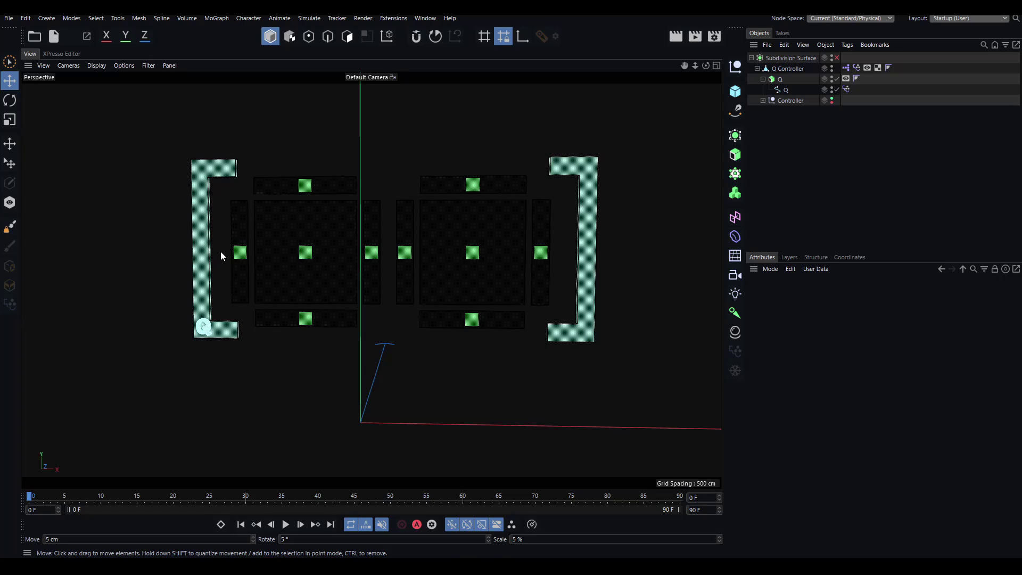
Add a Condition logic node below the NOT node in the XPresso graph.
{"action": "left_click", "coordinate": [62, 54]}
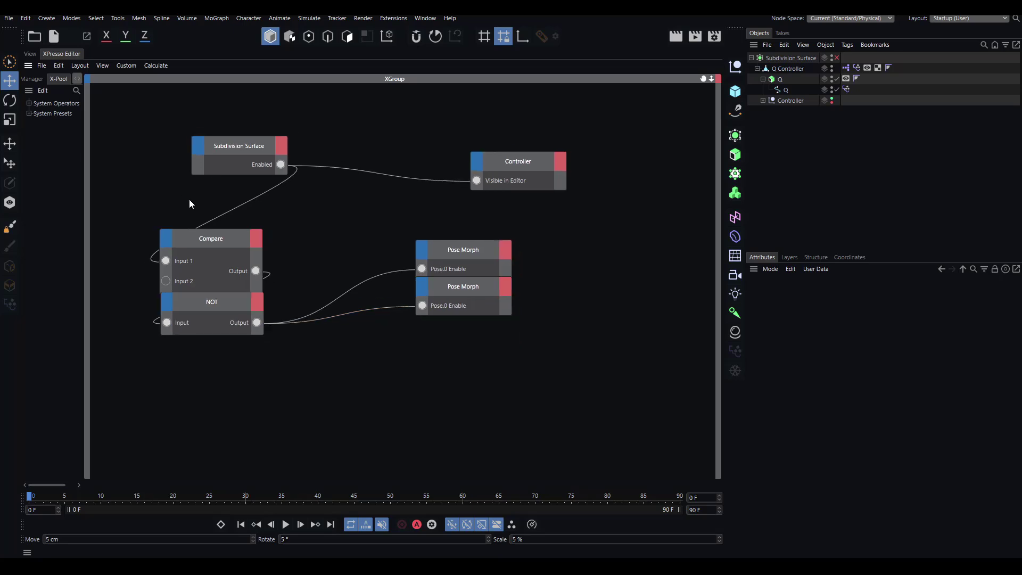
{"action": "scroll", "coordinate": [224, 201], "scroll_direction": "down", "scroll_amount": 5}
{"action": "middle_click_drag", "start_coordinate": [160, 314], "coordinate": [202, 250], "text": "alt"}
{"action": "scroll", "coordinate": [201, 250], "scroll_direction": "up", "scroll_amount": 3}
{"action": "right_click", "coordinate": [198, 206]}
{"action": "mouse_move", "coordinate": [235, 212]}
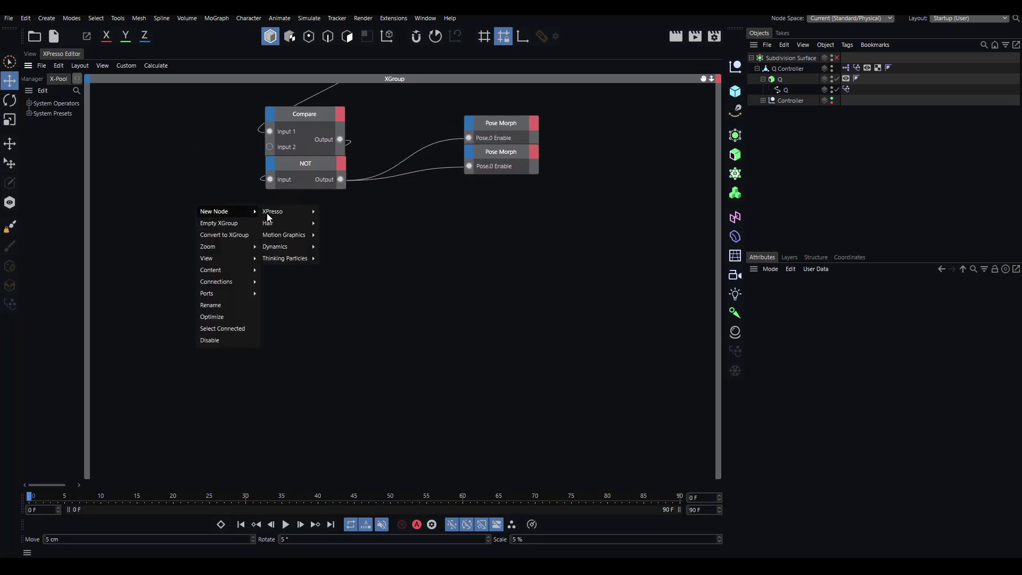
{"action": "mouse_move", "coordinate": [290, 212]}
{"action": "mouse_move", "coordinate": [333, 247]}
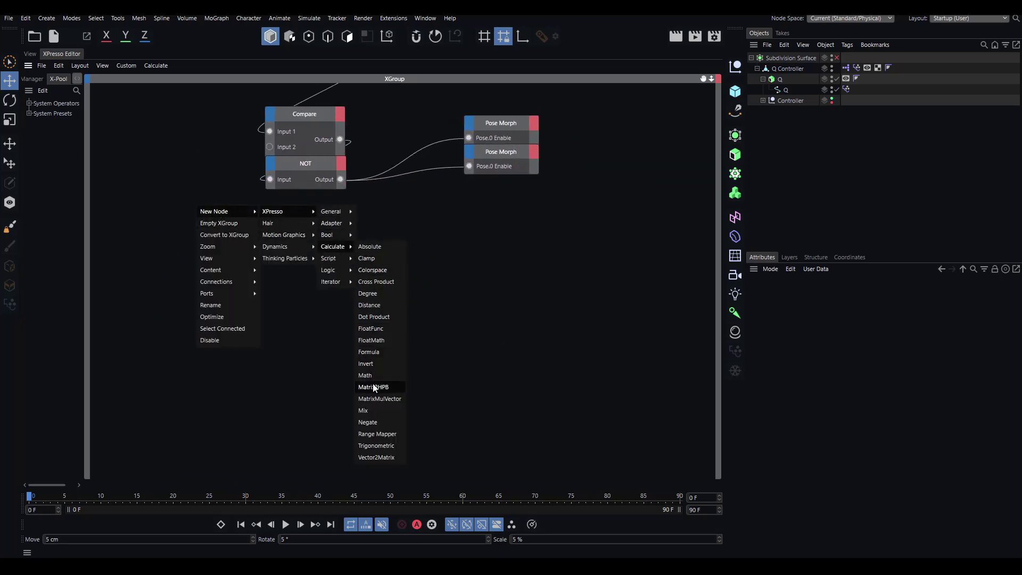
{"action": "mouse_move", "coordinate": [338, 273]}
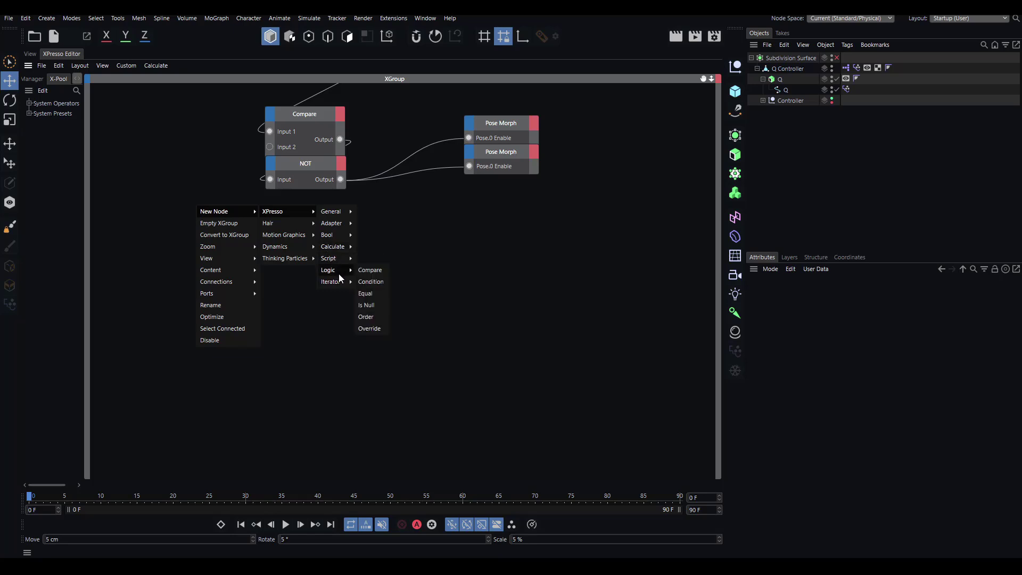
{"action": "left_click", "coordinate": [380, 285]}
{"action": "left_click_drag", "start_coordinate": [188, 178], "coordinate": [277, 241]}
Set the Condition node's data type to Color and make its Input [2] colour bright green.
{"action": "left_click", "coordinate": [791, 321]}
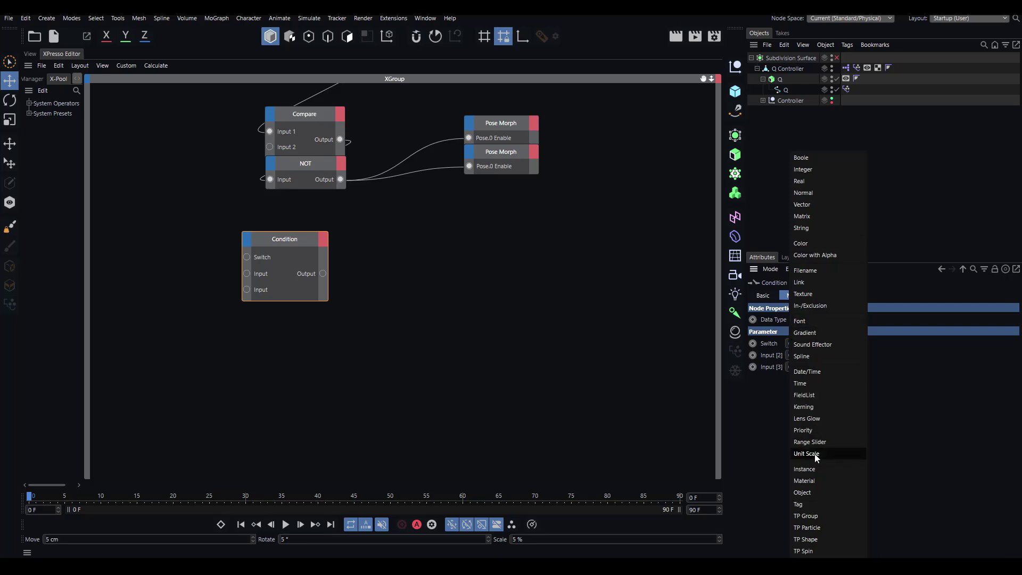
{"action": "left_click", "coordinate": [807, 245]}
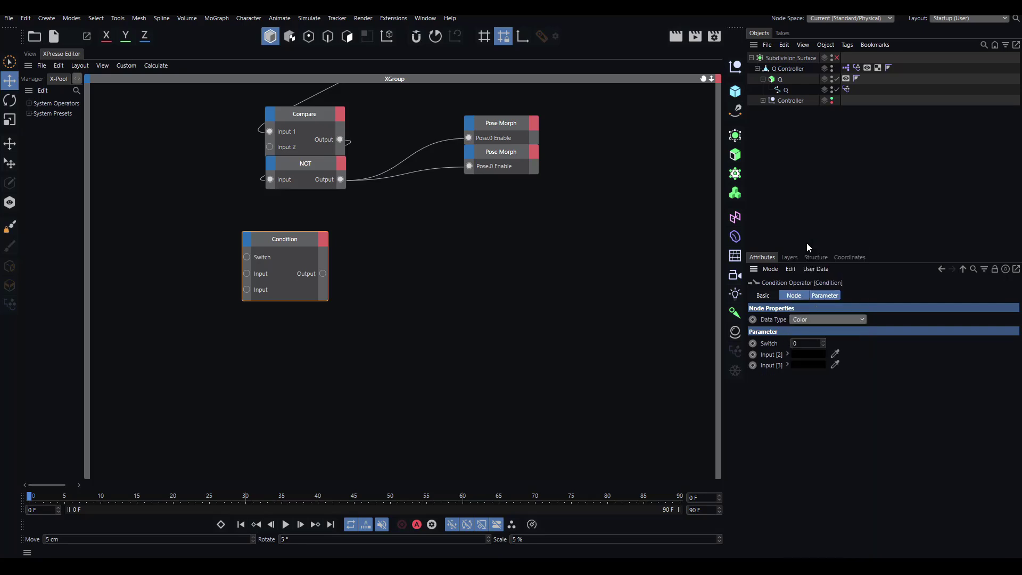
{"action": "left_click", "coordinate": [810, 353]}
{"action": "left_click", "coordinate": [806, 349]}
{"action": "left_click_drag", "start_coordinate": [809, 361], "coordinate": [898, 361]}
{"action": "left_click", "coordinate": [892, 374]}
{"action": "left_click", "coordinate": [791, 391]}
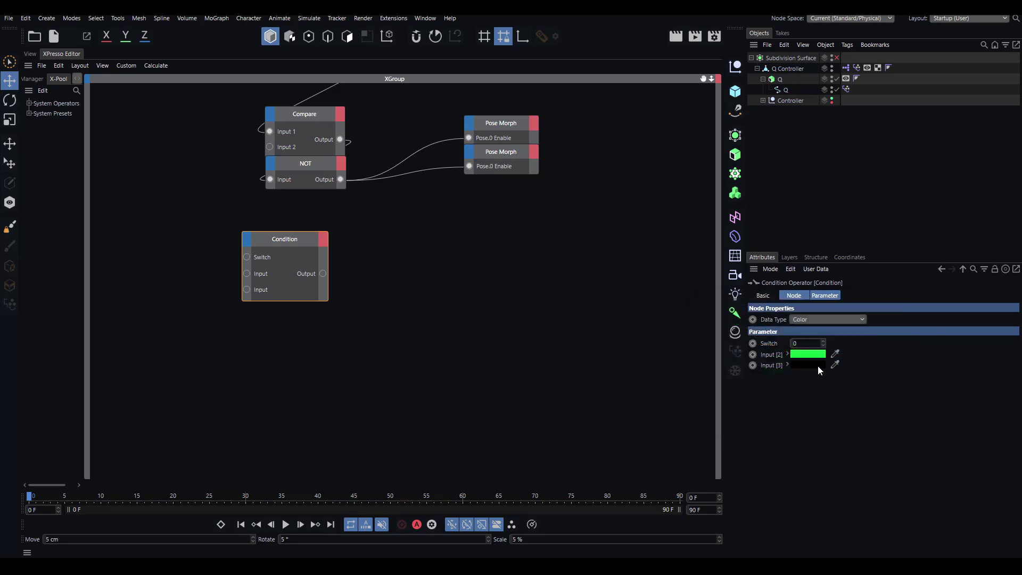
Make the Condition node's Input [3] colour red.
{"action": "left_click", "coordinate": [806, 366]}
{"action": "left_click", "coordinate": [820, 375]}
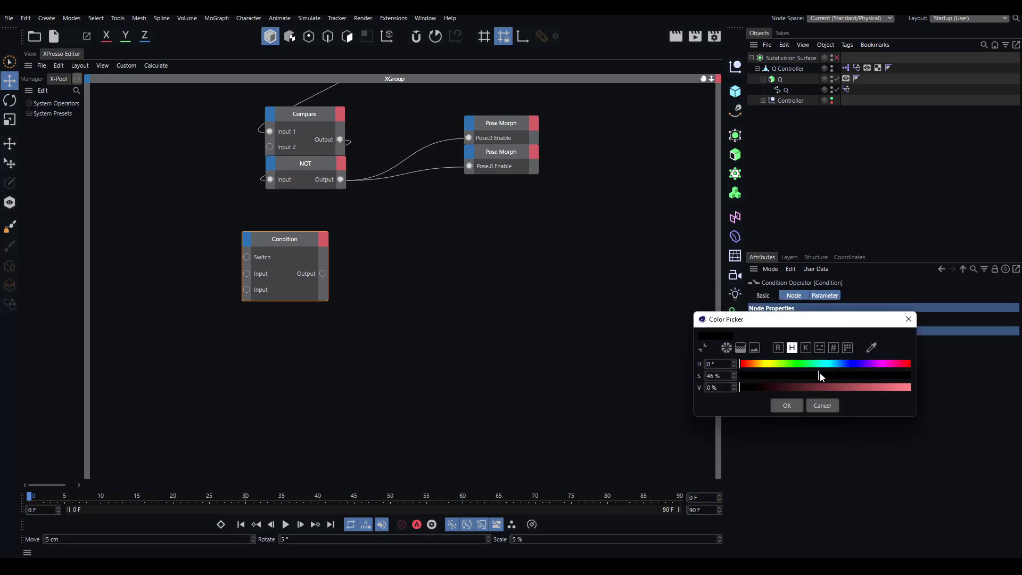
{"action": "left_click", "coordinate": [889, 388]}
{"action": "left_click", "coordinate": [794, 406]}
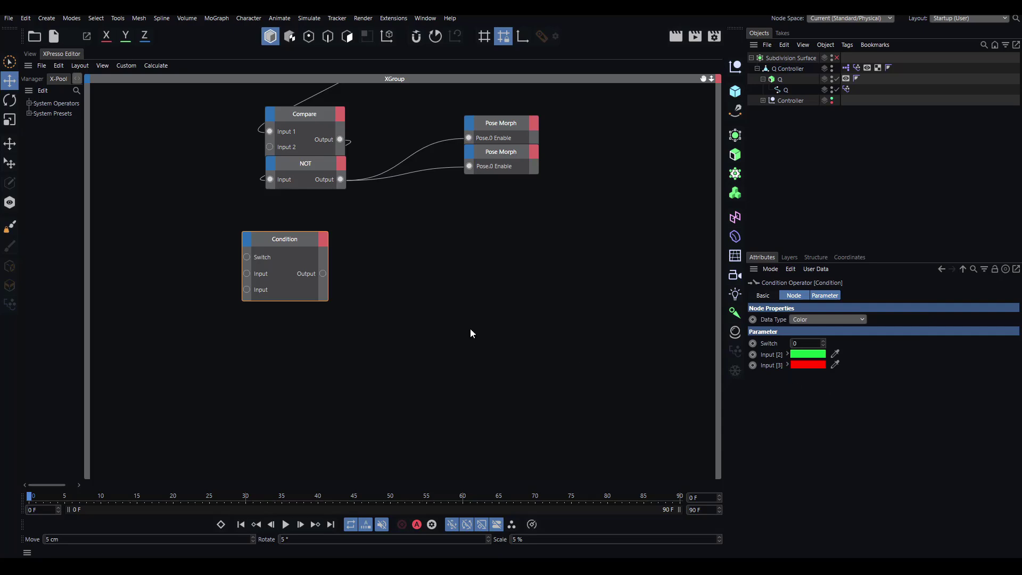
Delete the Condition node from the graph and return to the 3D viewport.
{"action": "left_click_drag", "start_coordinate": [293, 254], "coordinate": [345, 274]}
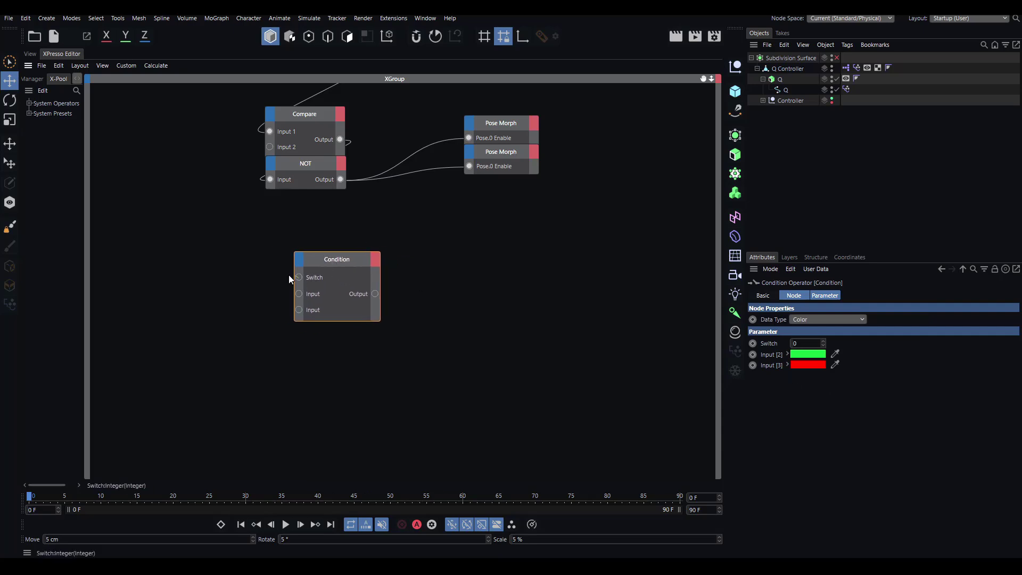
{"action": "key", "text": "Delete"}
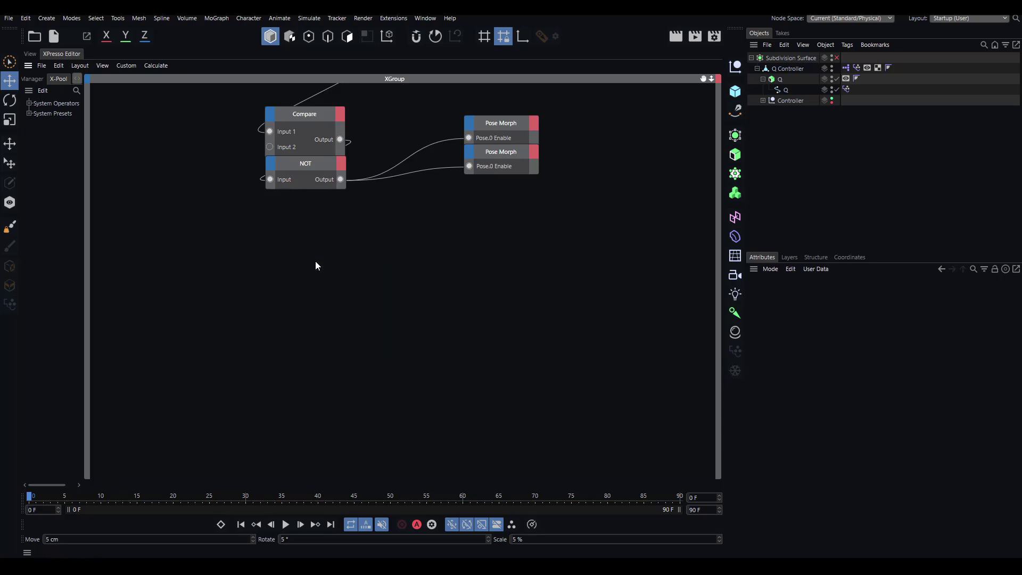
{"action": "left_click", "coordinate": [28, 52]}
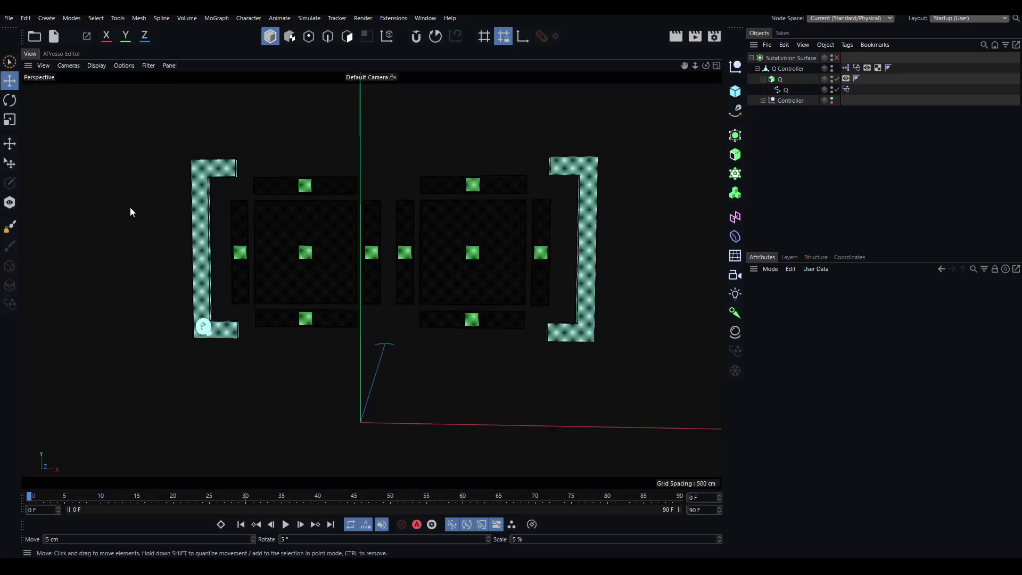
Toggle the Subdivision Surface, leaving it on, and inspect the collapsed brackets and Q up close.
{"action": "left_click_drag", "start_coordinate": [198, 212], "coordinate": [223, 212], "text": "alt"}
{"action": "left_click", "coordinate": [194, 212]}
{"action": "double_click", "coordinate": [195, 212]}
{"action": "left_click", "coordinate": [195, 212]}
{"action": "left_click", "coordinate": [185, 248]}
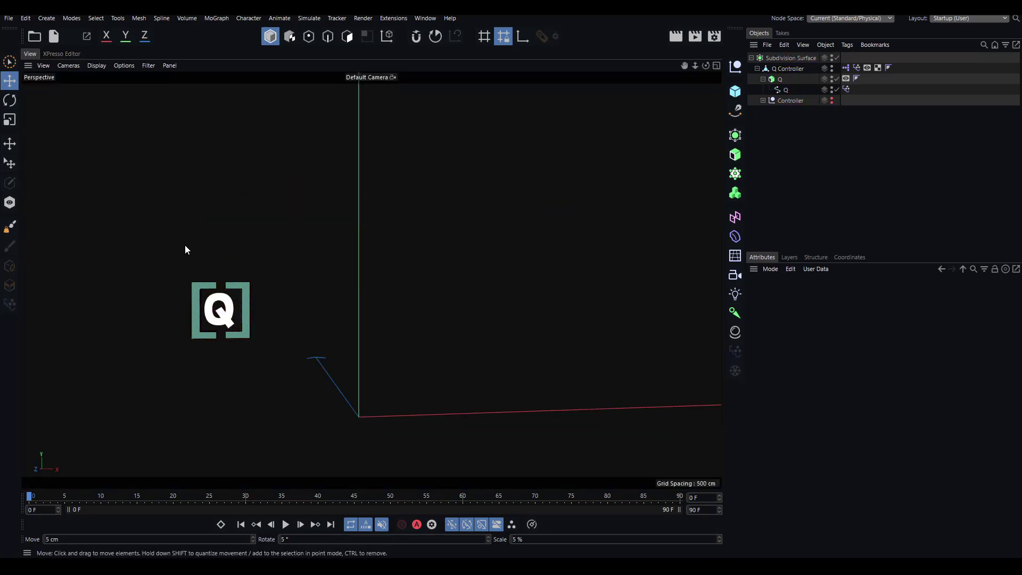
{"action": "mouse_move", "coordinate": [184, 246]}
{"action": "left_mouse_down", "text": "alt"}
{"action": "mouse_move", "coordinate": [206, 264]}
{"action": "mouse_move", "coordinate": [285, 251]}
{"action": "mouse_move", "coordinate": [232, 254]}
{"action": "mouse_move", "coordinate": [241, 245]}
{"action": "mouse_move", "coordinate": [285, 256]}
{"action": "mouse_move", "coordinate": [259, 266]}
{"action": "mouse_move", "coordinate": [247, 299]}
{"action": "mouse_move", "coordinate": [205, 292]}
{"action": "mouse_move", "coordinate": [236, 295]}
{"action": "mouse_move", "coordinate": [250, 254]}
{"action": "mouse_move", "coordinate": [281, 257]}
{"action": "mouse_move", "coordinate": [244, 262]}
{"action": "mouse_move", "coordinate": [387, 272]}
{"action": "mouse_move", "coordinate": [327, 261]}
{"action": "left_mouse_up", "text": "alt"}
{"action": "left_click", "coordinate": [241, 249]}
{"action": "scroll", "coordinate": [351, 269], "scroll_direction": "up", "scroll_amount": 2}
{"action": "scroll", "coordinate": [363, 255], "scroll_direction": "up", "scroll_amount": 1}
{"action": "scroll", "coordinate": [365, 248], "scroll_direction": "up", "scroll_amount": 4}
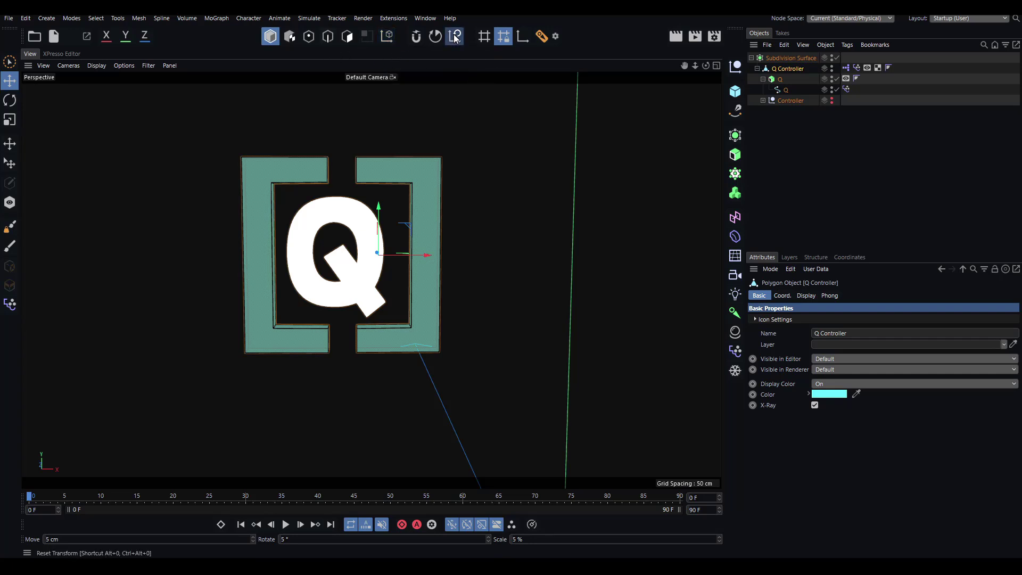
Try shifting the Q Controller's axis along X with axis modification enabled, and undo the shift.
{"action": "left_click", "coordinate": [522, 42]}
{"action": "left_click_drag", "start_coordinate": [394, 256], "coordinate": [386, 256]}
{"action": "key", "text": "ctrl+z"}
{"action": "left_click", "coordinate": [523, 40]}
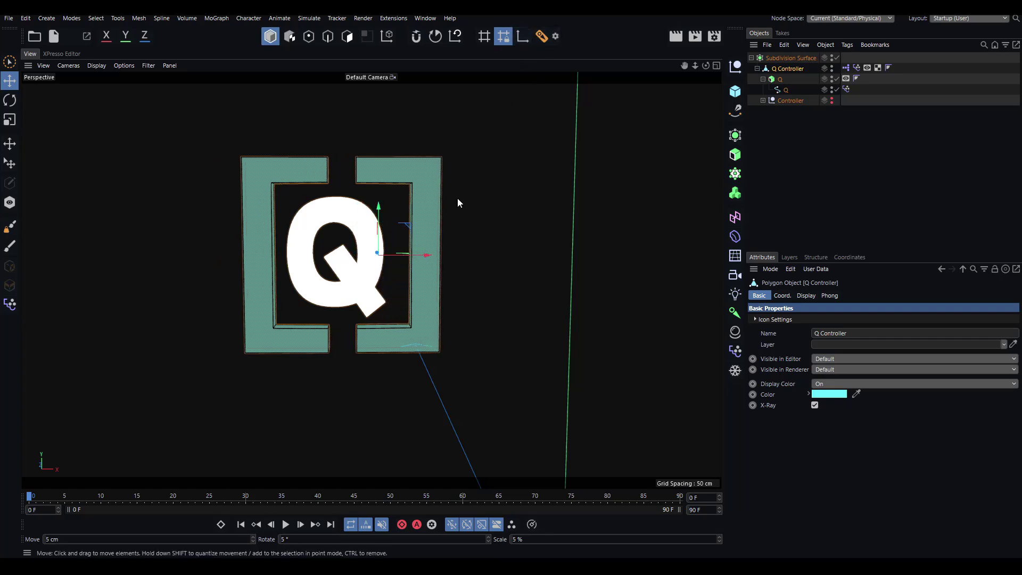
{"action": "left_click_drag", "start_coordinate": [265, 158], "coordinate": [218, 163], "text": "alt"}
{"action": "left_click", "coordinate": [521, 40]}
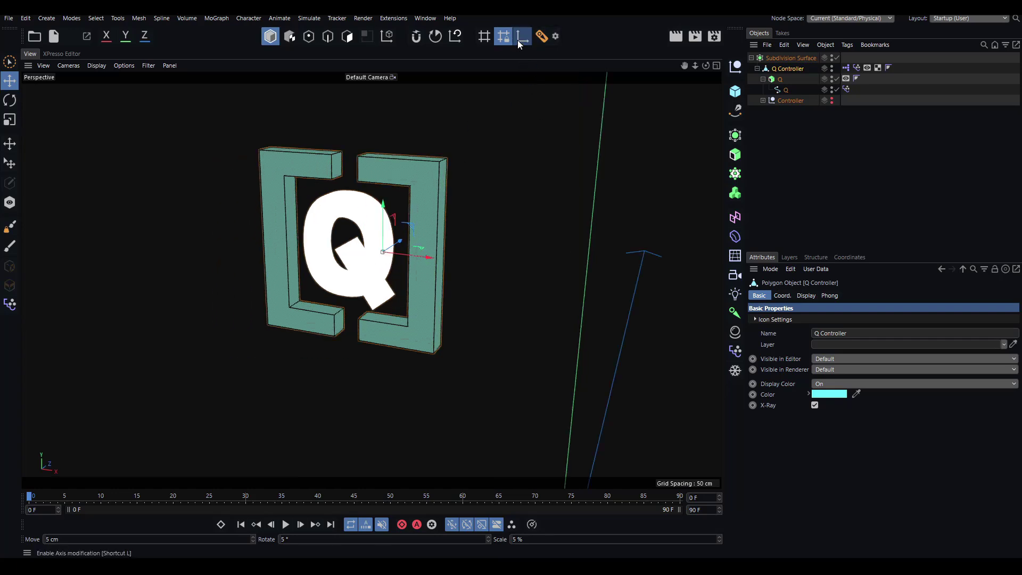
Deselect the Q Controller and examine the collapsed brackets and Q letter from several angles and distances.
{"action": "left_click_drag", "start_coordinate": [369, 186], "coordinate": [409, 179], "text": "alt"}
{"action": "left_click", "coordinate": [448, 152]}
{"action": "right_click_drag", "start_coordinate": [449, 152], "coordinate": [344, 190], "text": "alt"}
{"action": "left_click_drag", "start_coordinate": [344, 191], "coordinate": [319, 177], "text": "alt"}
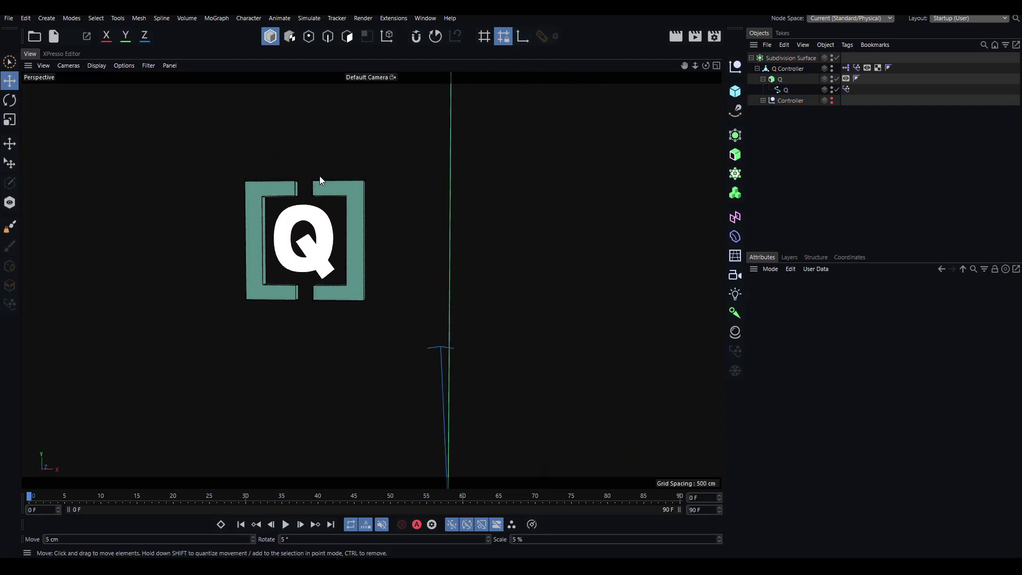
{"action": "right_click_drag", "start_coordinate": [319, 178], "coordinate": [283, 184], "text": "alt"}
{"action": "middle_click_drag", "start_coordinate": [284, 187], "coordinate": [342, 189], "text": "alt"}
{"action": "mouse_move", "coordinate": [342, 189]}
{"action": "left_mouse_down", "text": "alt"}
{"action": "mouse_move", "coordinate": [342, 212]}
{"action": "mouse_move", "coordinate": [424, 217]}
{"action": "mouse_move", "coordinate": [343, 204]}
{"action": "left_mouse_up", "text": "alt"}
{"action": "right_click_drag", "start_coordinate": [358, 214], "coordinate": [391, 211], "text": "alt"}
{"action": "left_click_drag", "start_coordinate": [391, 210], "coordinate": [424, 198], "text": "alt"}
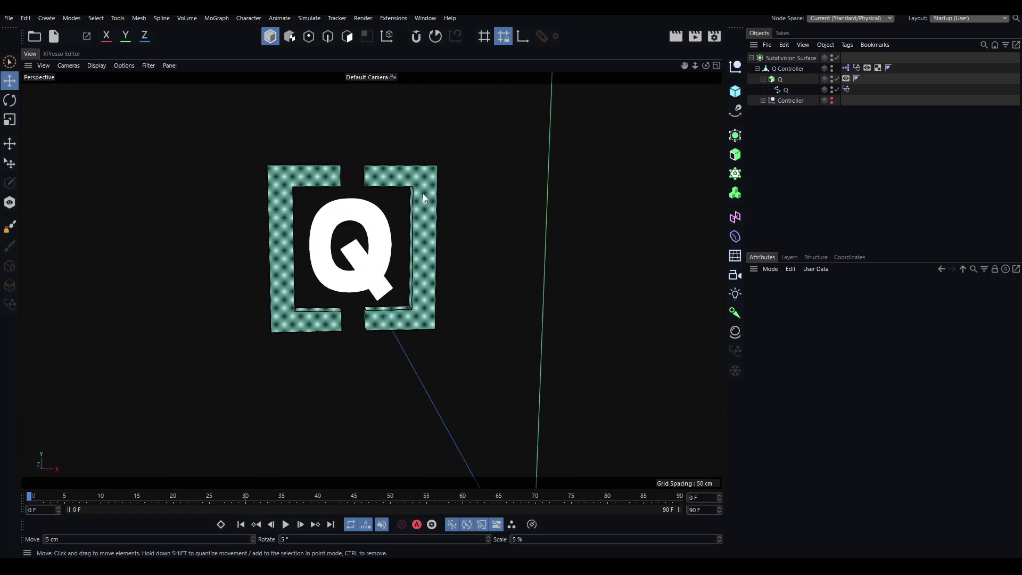
{"action": "left_click_drag", "start_coordinate": [382, 230], "coordinate": [352, 220], "text": "alt"}
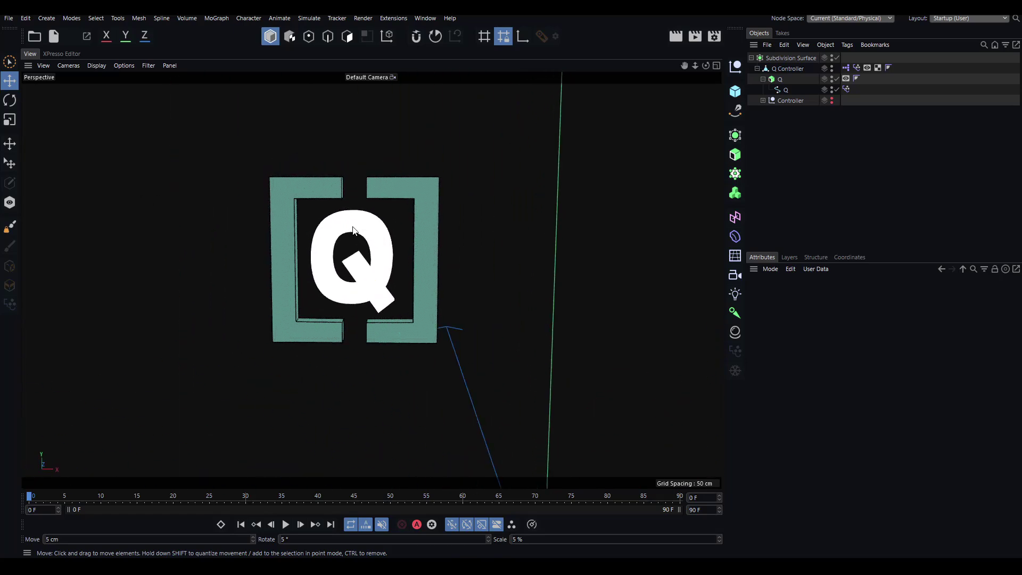
{"action": "right_click_drag", "start_coordinate": [352, 219], "coordinate": [371, 202], "text": "alt"}
{"action": "left_click_drag", "start_coordinate": [371, 206], "coordinate": [285, 228], "text": "alt"}
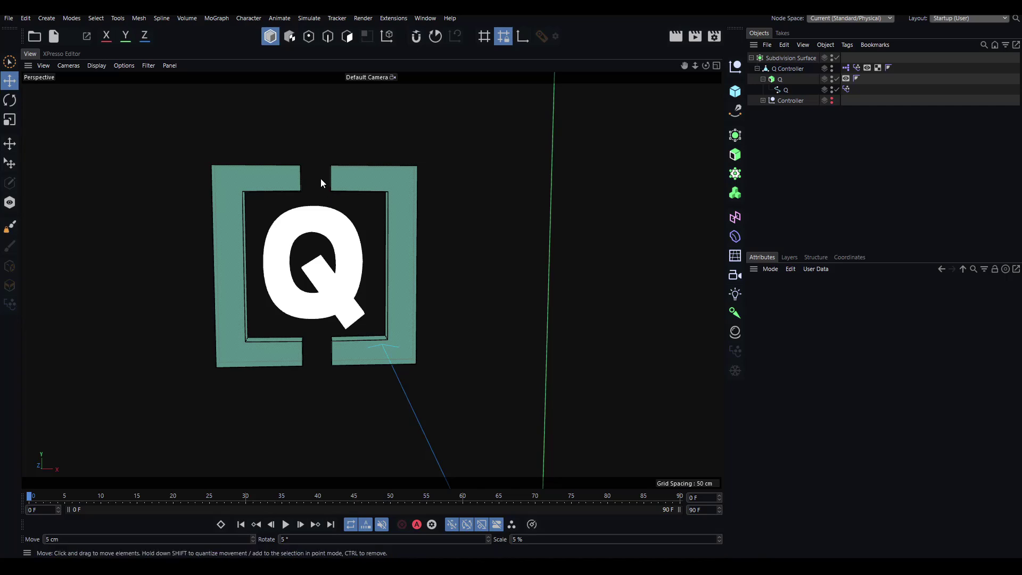
{"action": "mouse_move", "coordinate": [319, 181]}
{"action": "left_mouse_down", "text": "alt"}
{"action": "mouse_move", "coordinate": [304, 178]}
{"action": "mouse_move", "coordinate": [389, 221]}
{"action": "mouse_move", "coordinate": [546, 222]}
{"action": "mouse_move", "coordinate": [284, 196]}
{"action": "mouse_move", "coordinate": [352, 181]}
{"action": "mouse_move", "coordinate": [321, 184]}
{"action": "left_mouse_up", "text": "alt"}
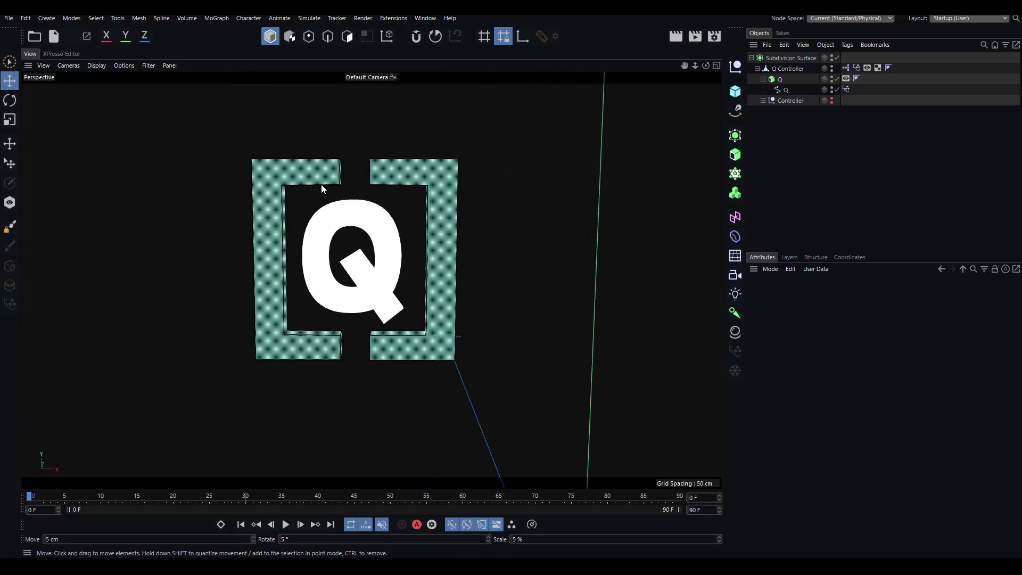